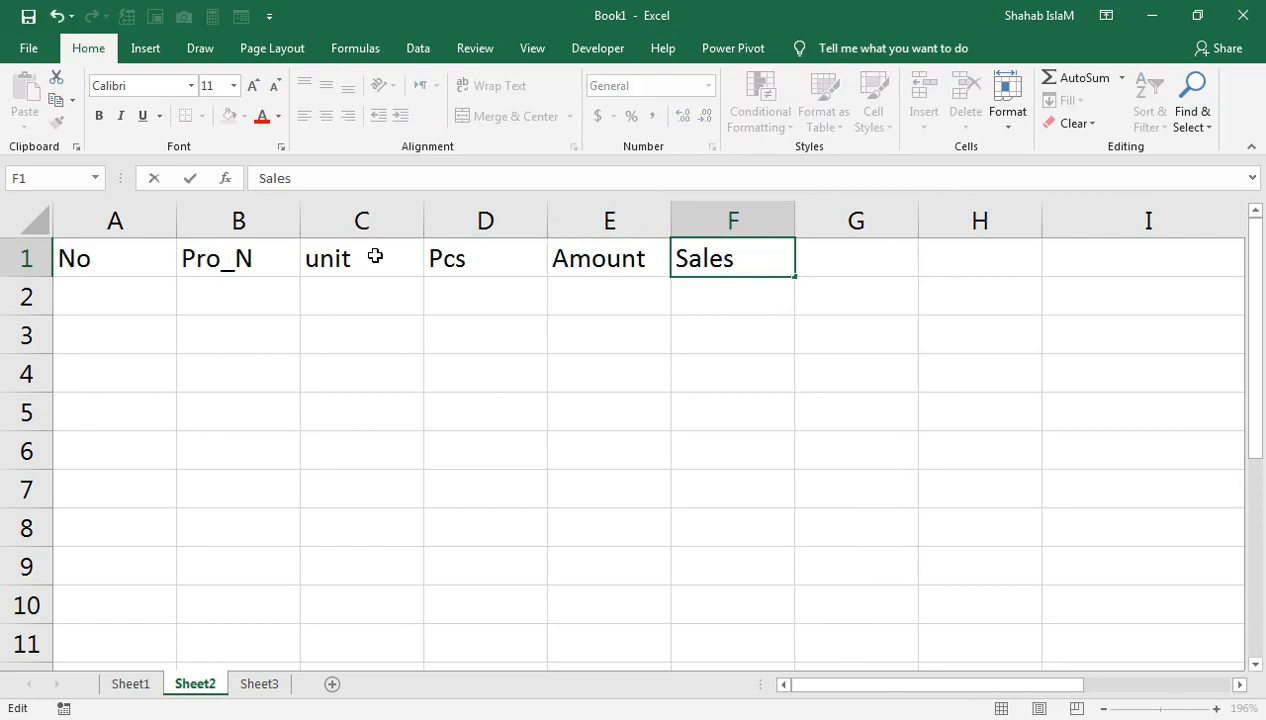
Step: Add the column headers Rem_QTY in G1 and Amount in H1
{"action": "key", "text": "Tab"}
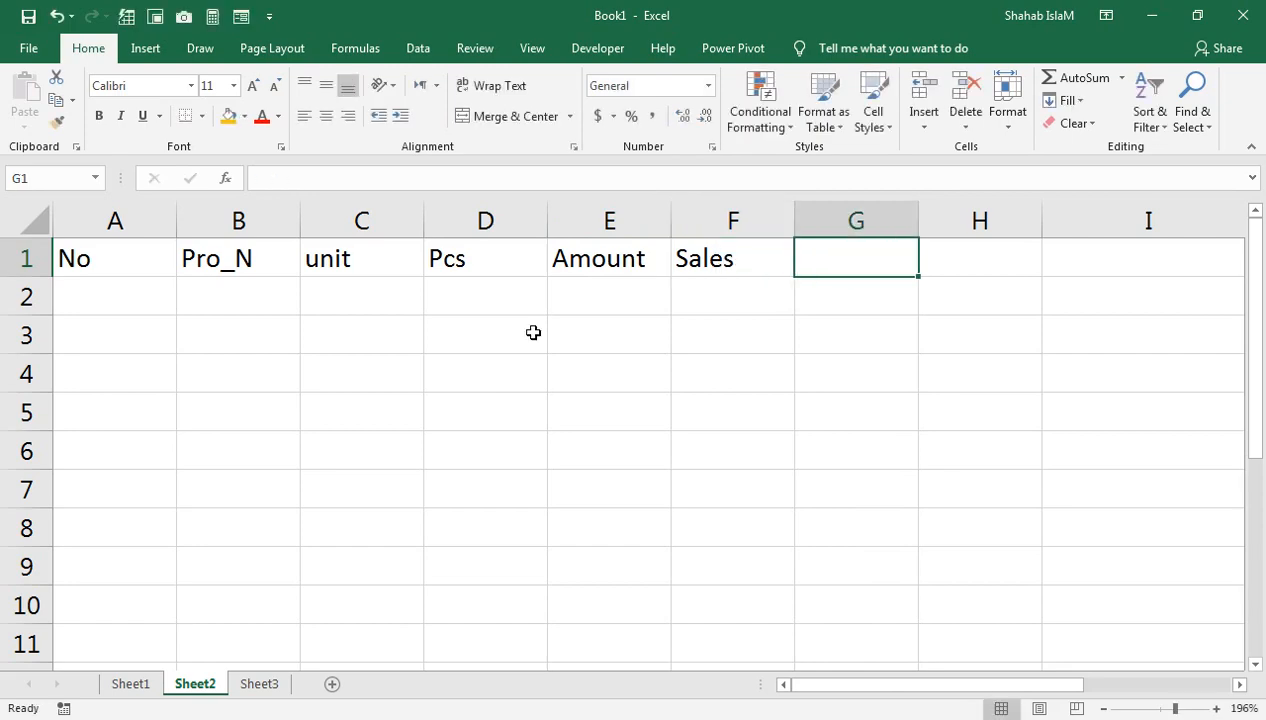
{"action": "type", "text": "Rem"}
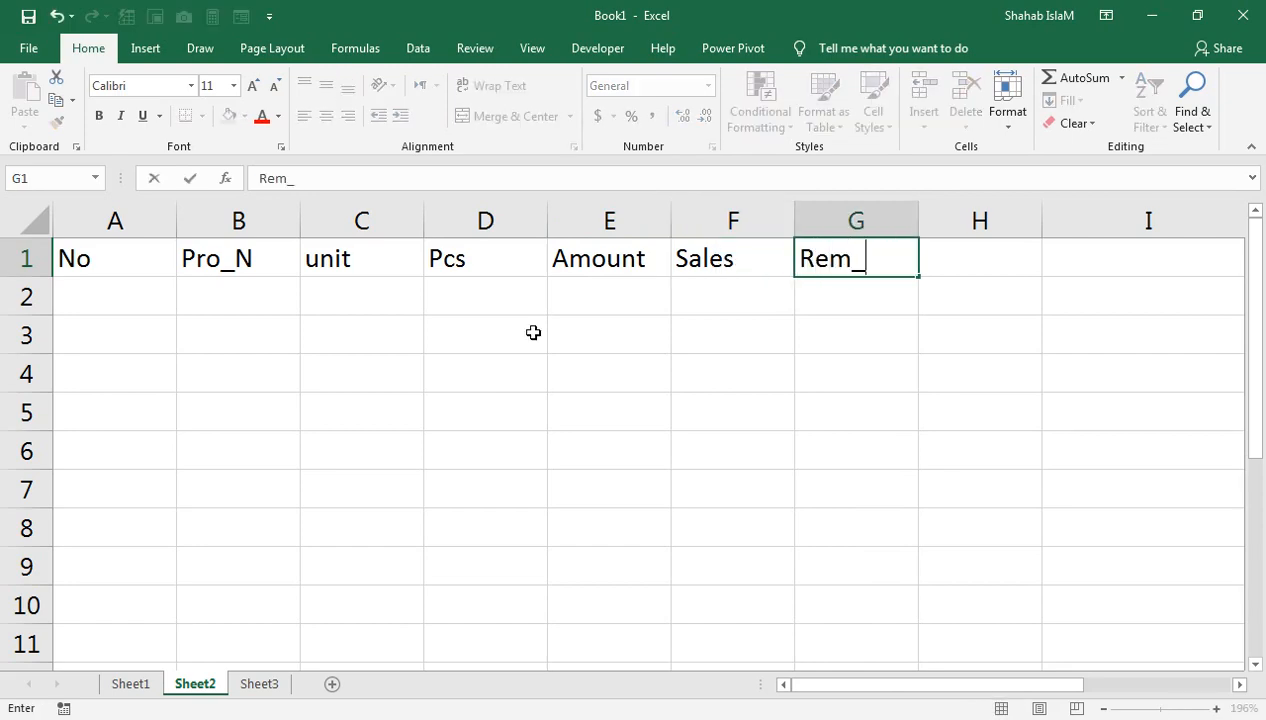
{"action": "type", "text": "_QTY"}
{"action": "key", "text": "Left"}
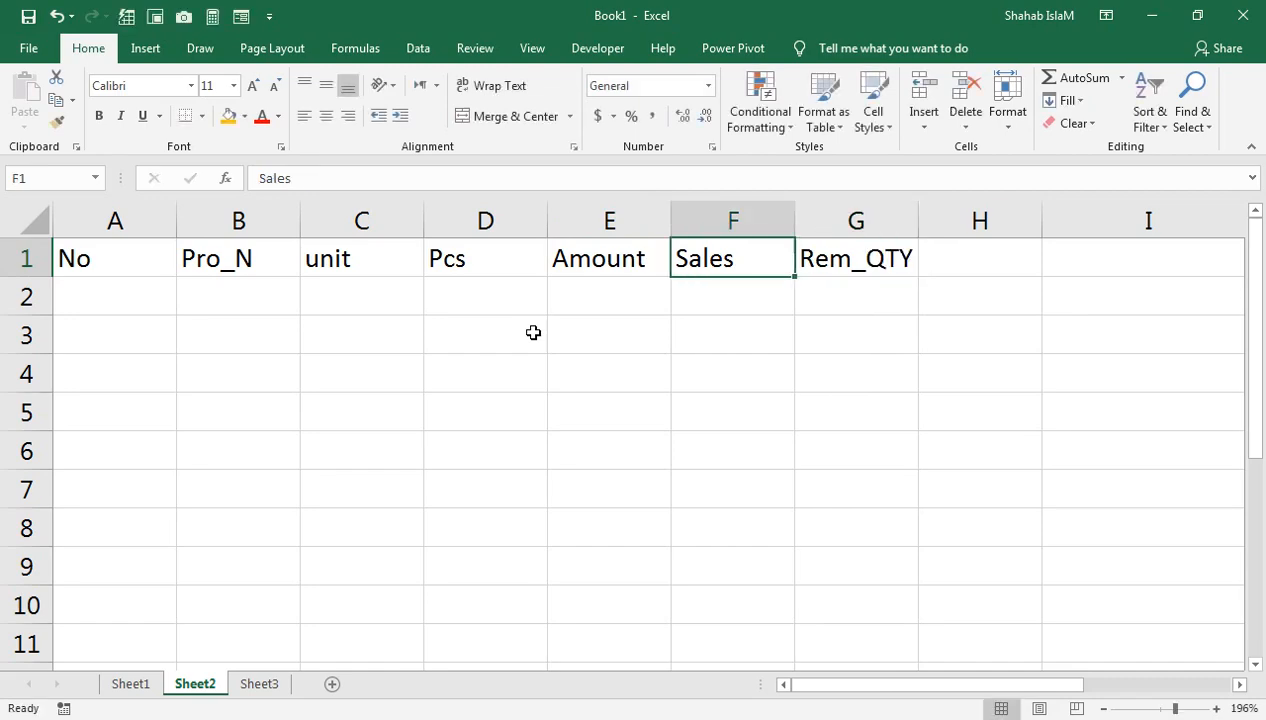
{"action": "key", "text": "Right"}
{"action": "key", "text": "Right"}
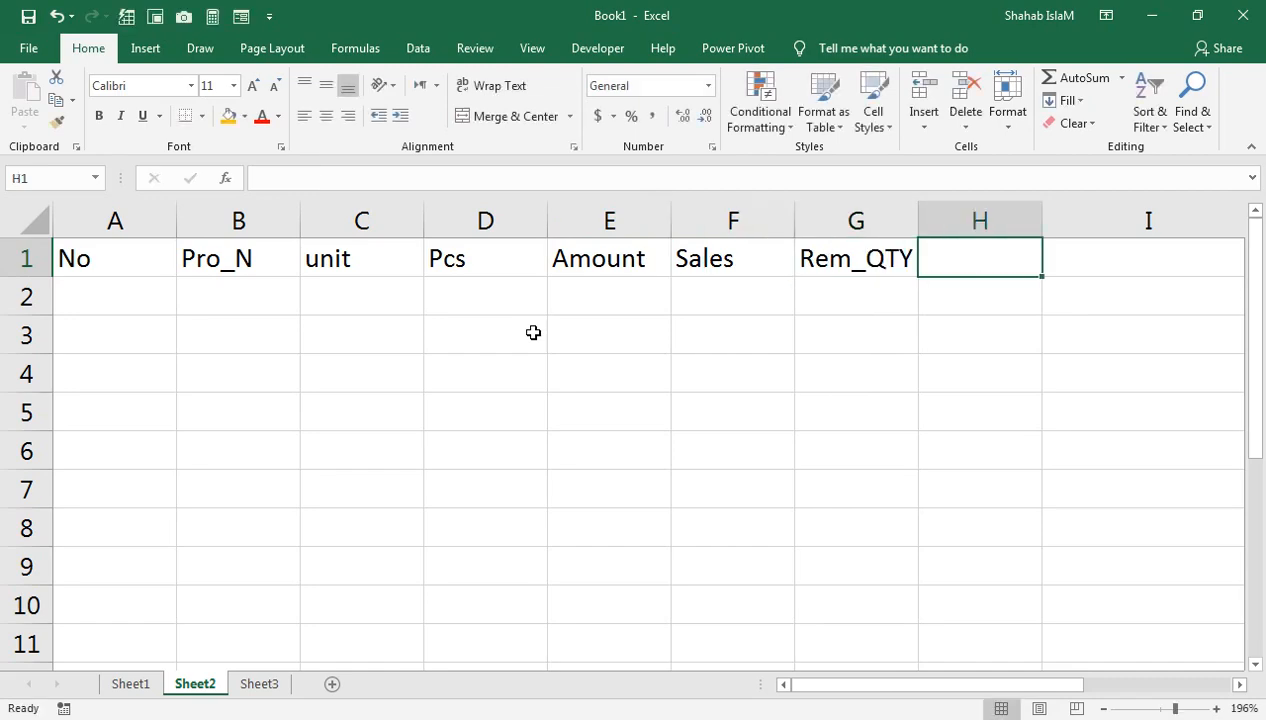
{"action": "type", "text": "Amount"}
{"action": "key", "text": "Right"}
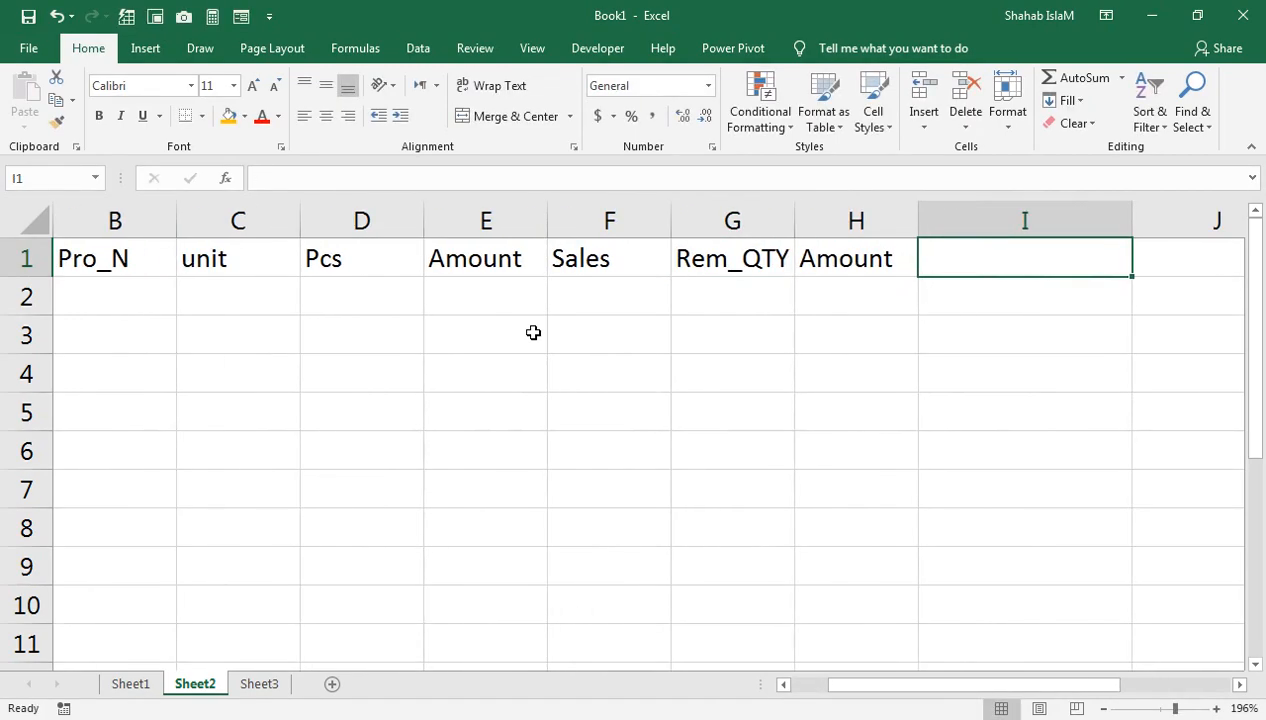
Step: Add the column header Total Sales in cell I1
{"action": "type", "text": "TOtal"}
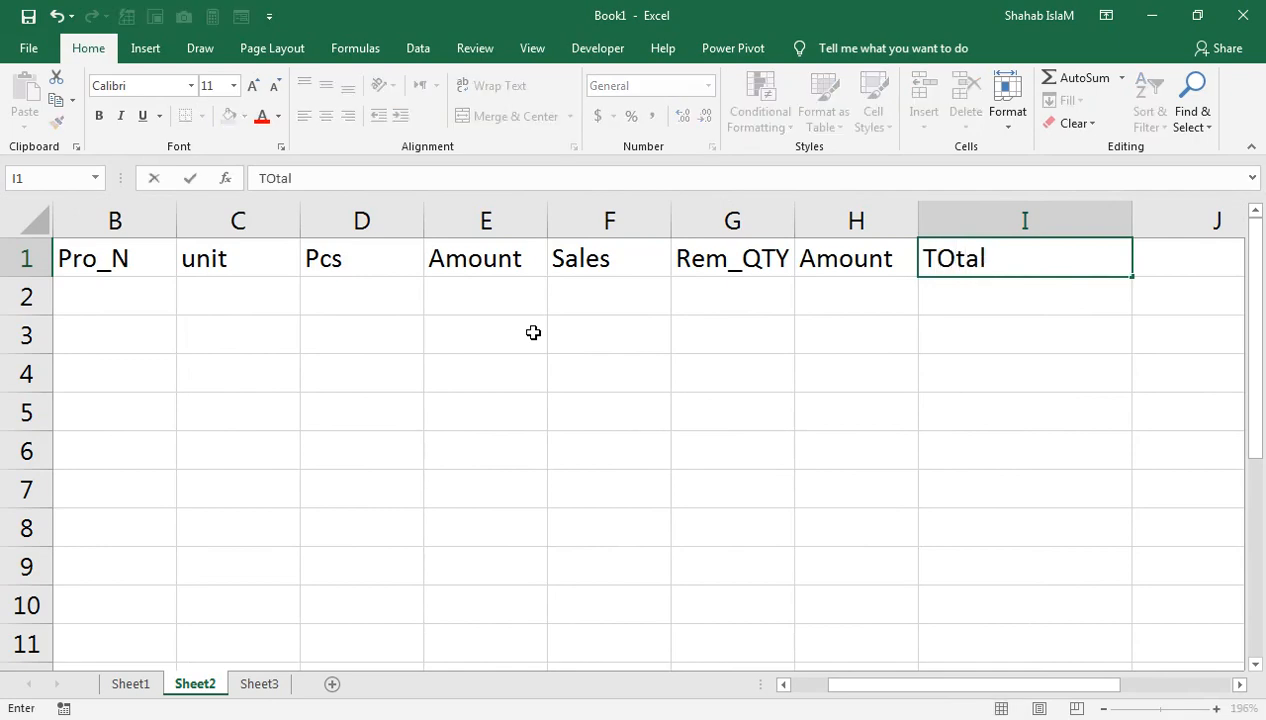
{"action": "type", "text": " Sla"}
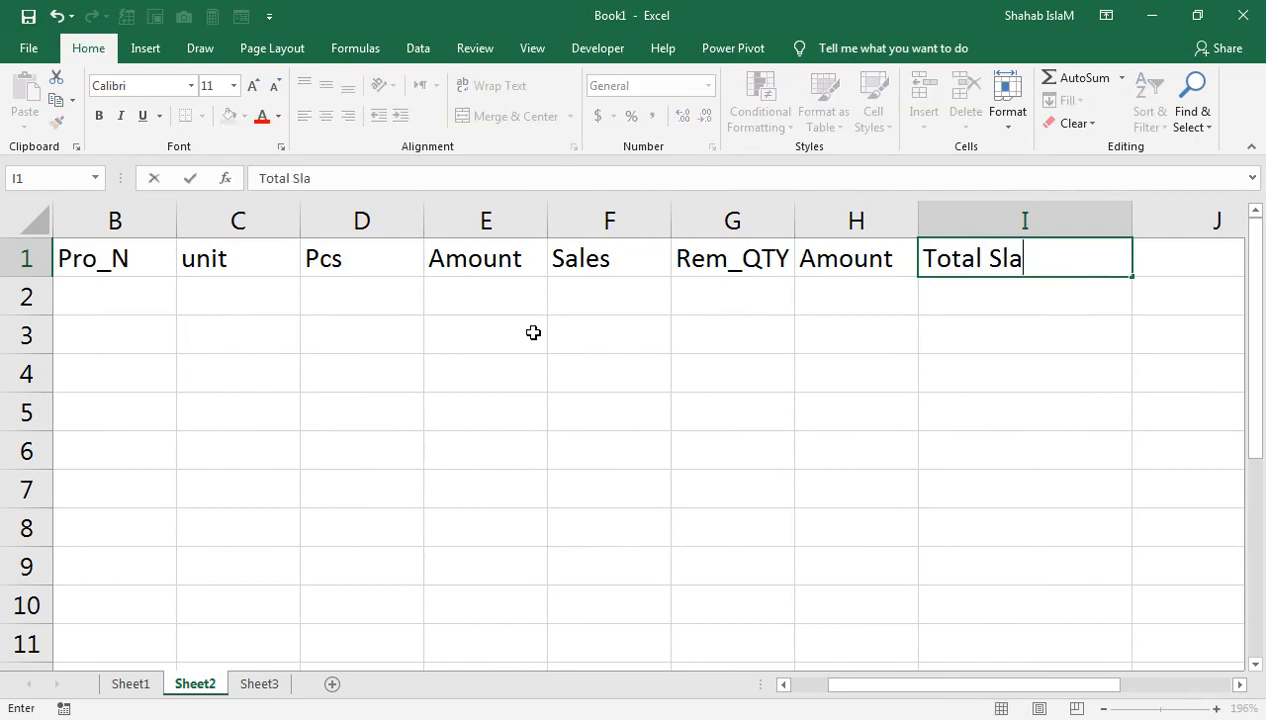
{"action": "type", "text": "es"}
{"action": "key", "text": "BackSpace"}
{"action": "key", "text": "BackSpace"}
{"action": "key", "text": "BackSpace"}
{"action": "type", "text": "les"}
{"action": "key", "text": "Tab"}
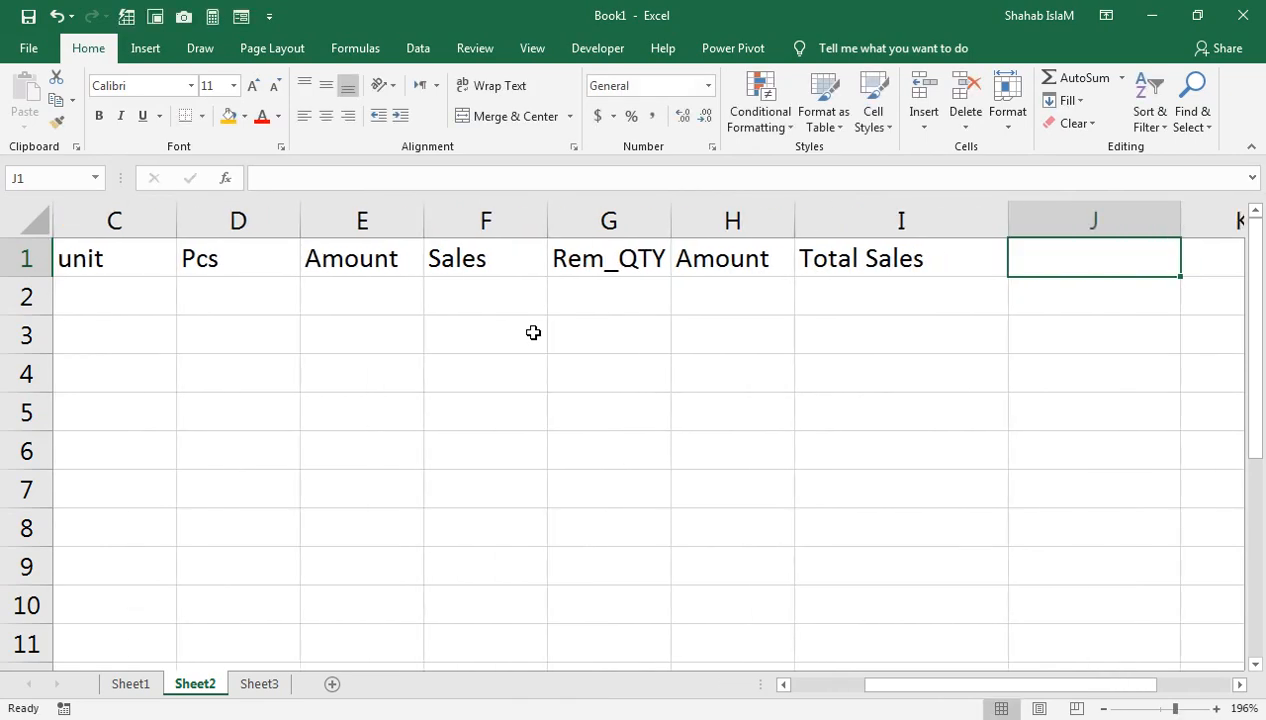
Step: Add the column headers Income in J1 and Expense in K1
{"action": "type", "text": "Income"}
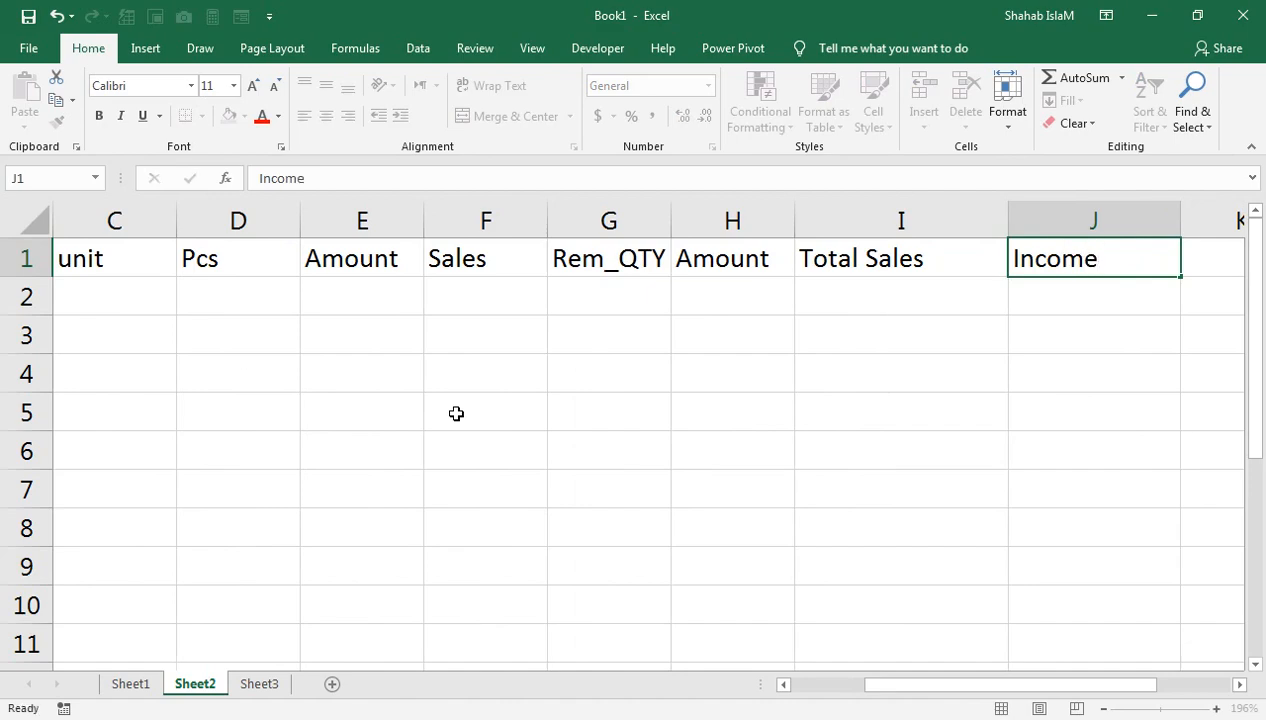
{"action": "key", "text": "Tab"}
{"action": "type", "text": "Expe"}
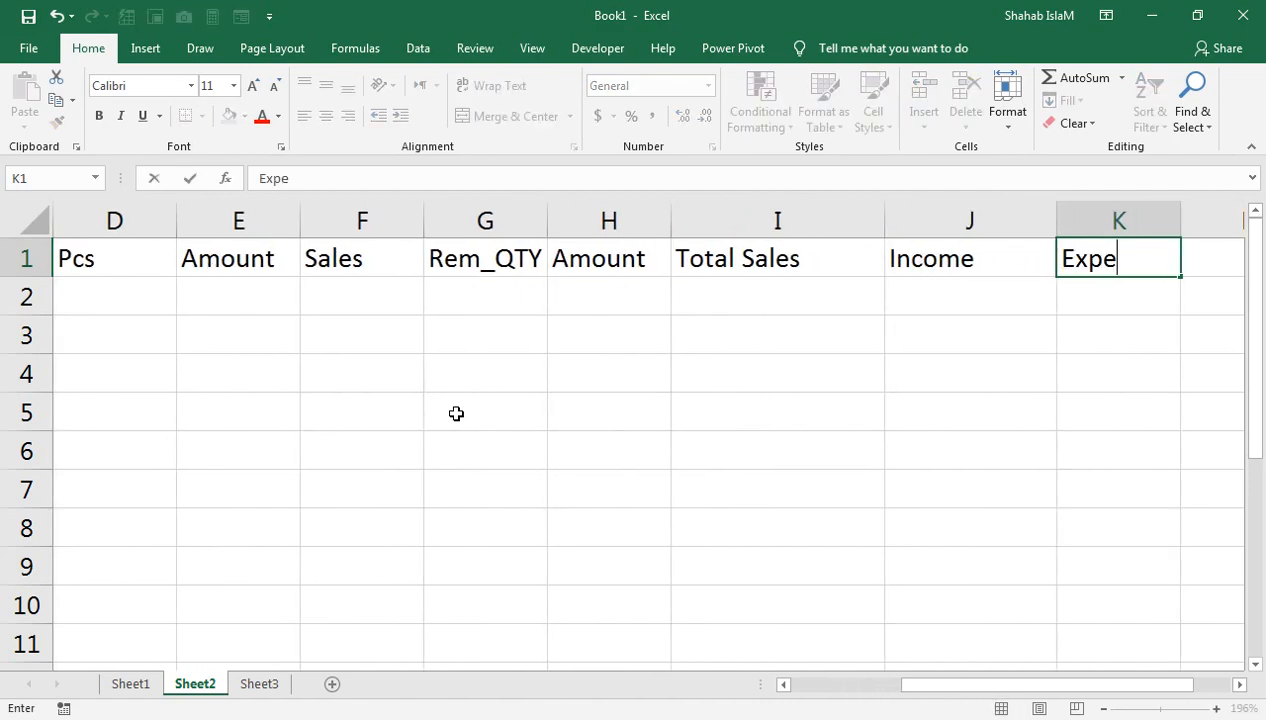
{"action": "type", "text": "nse"}
{"action": "key", "text": "Tab"}
Step: Add the column header Montn_Inc in cell L1
{"action": "type", "text": "Mo"}
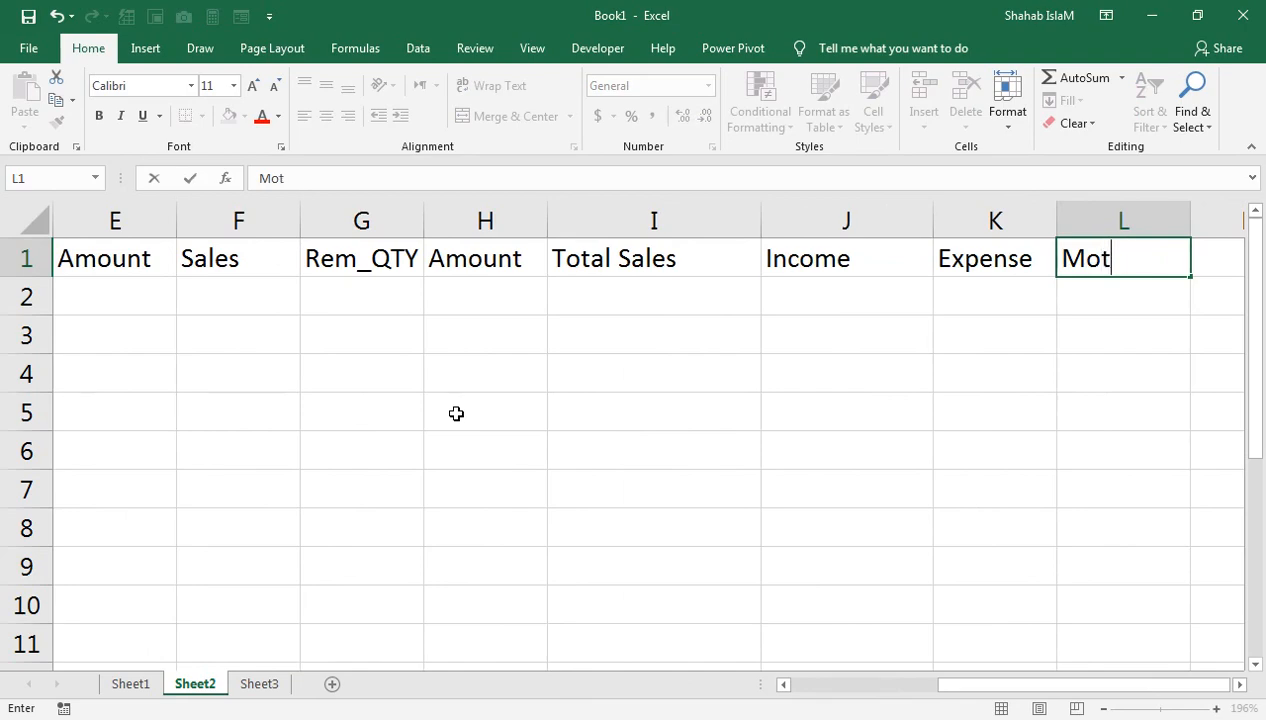
{"action": "type", "text": "t"}
{"action": "key", "text": "BackSpace"}
{"action": "type", "text": "ntb"}
{"action": "key", "text": "BackSpace"}
{"action": "type", "text": "n_In"}
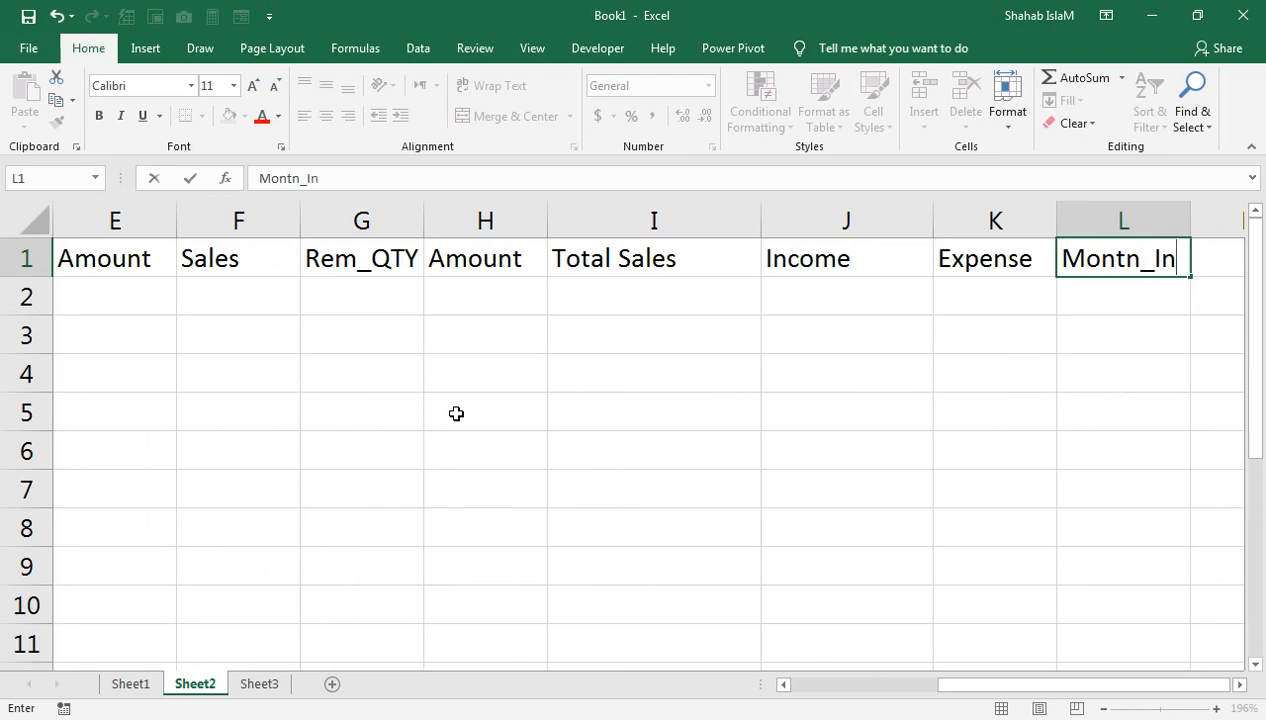
{"action": "type", "text": "c"}
{"action": "key", "text": "Tab"}
{"action": "key", "text": "Left"}
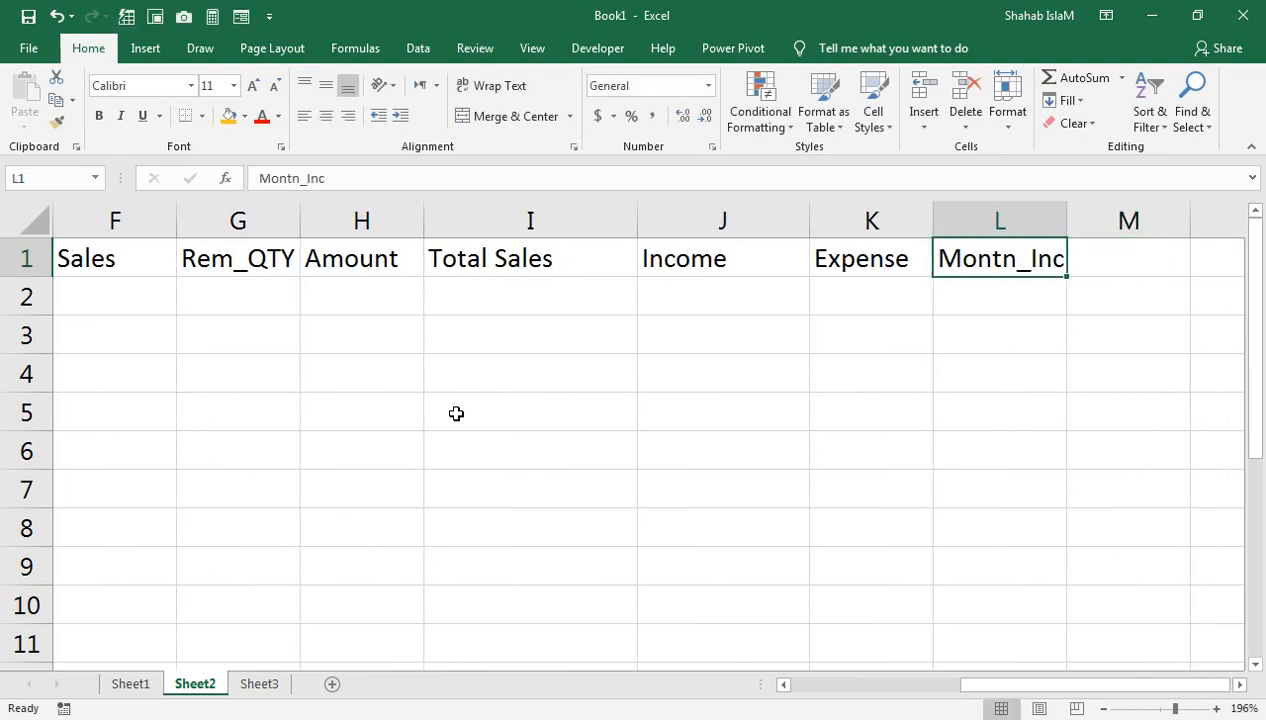
Step: Enter 1 as the first serial number in cell A2, under the No header
{"action": "key", "text": "ctrl+shift+Left"}
{"action": "key", "text": "Left"}
{"action": "key", "text": "ctrl+Left"}
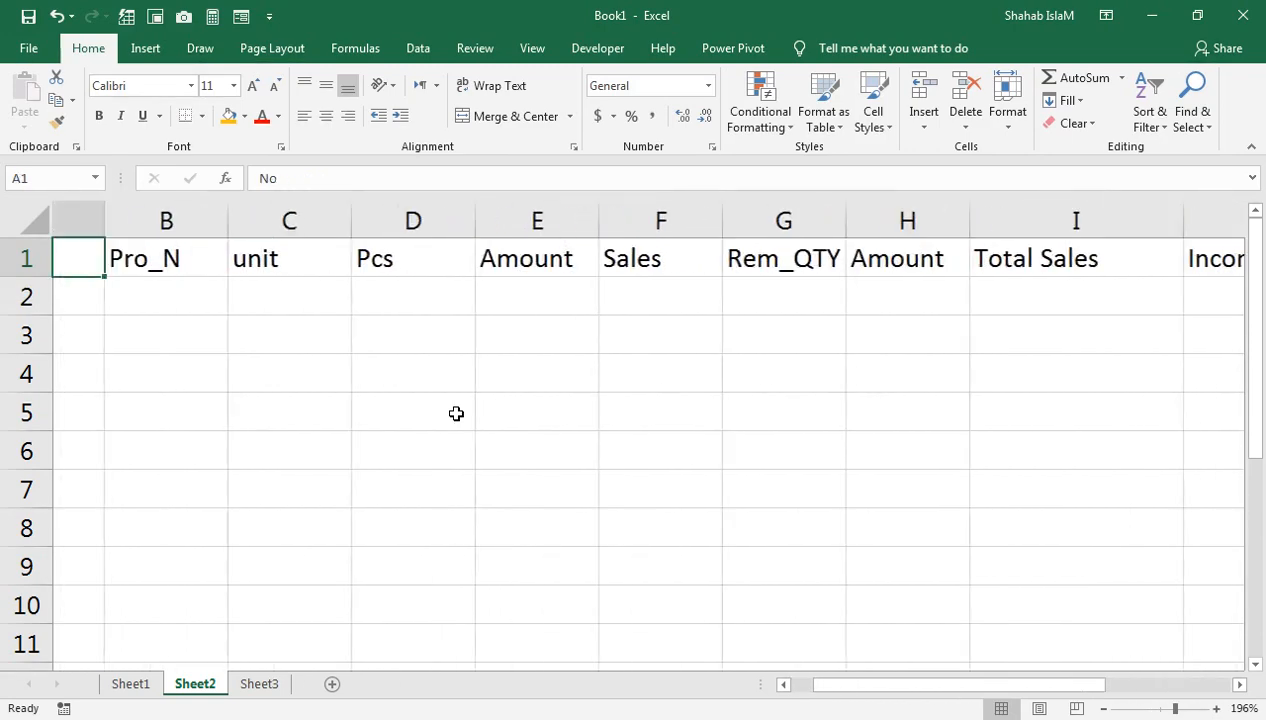
{"action": "key", "text": "Down"}
{"action": "type", "text": "1"}
{"action": "key", "text": "Return"}
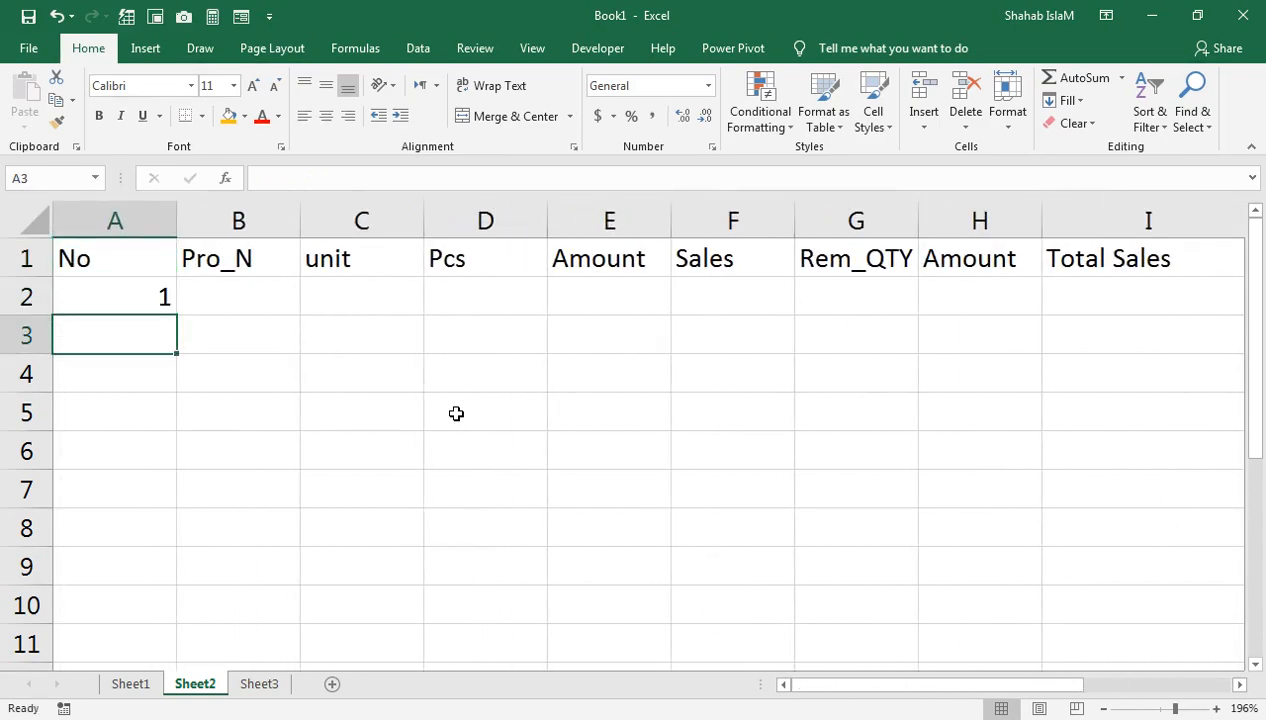
Step: Extend the number in A2 as a centred fill series down to A10 and narrow column A around the numbers
{"action": "left_click", "coordinate": [183, 307]}
{"action": "left_click", "coordinate": [146, 292]}
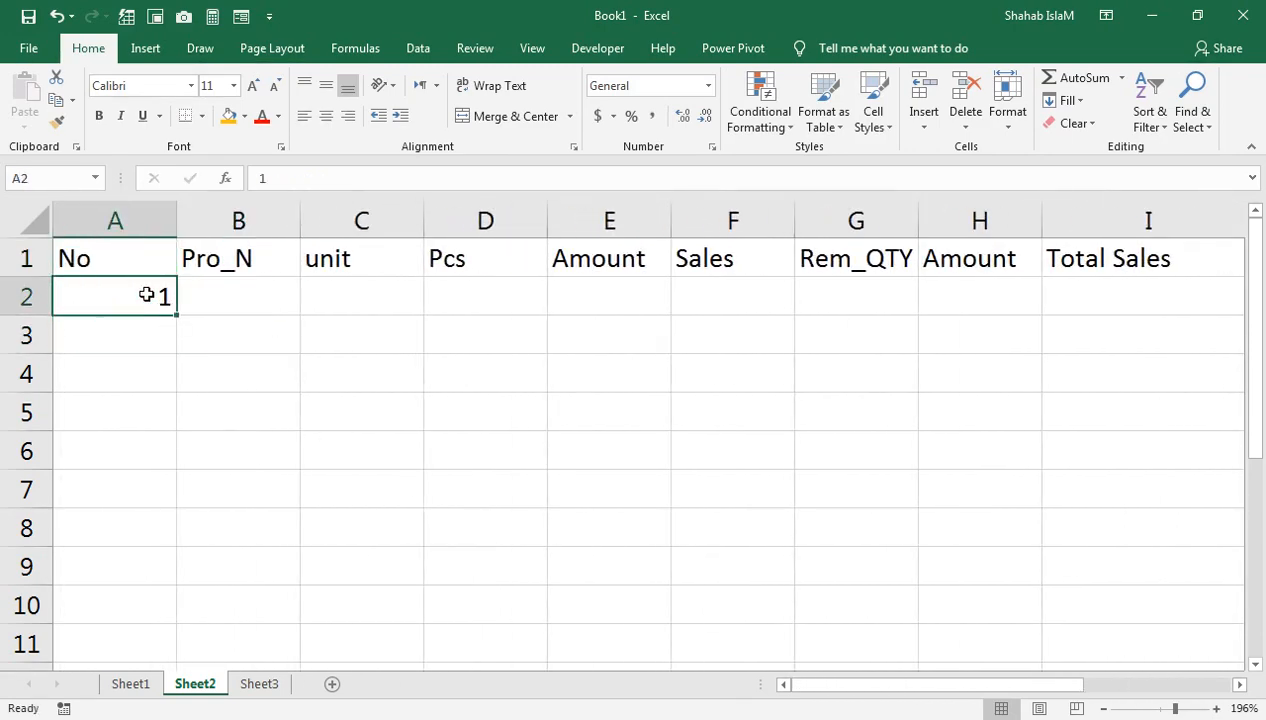
{"action": "left_click_drag", "start_coordinate": [174, 317], "coordinate": [184, 604]}
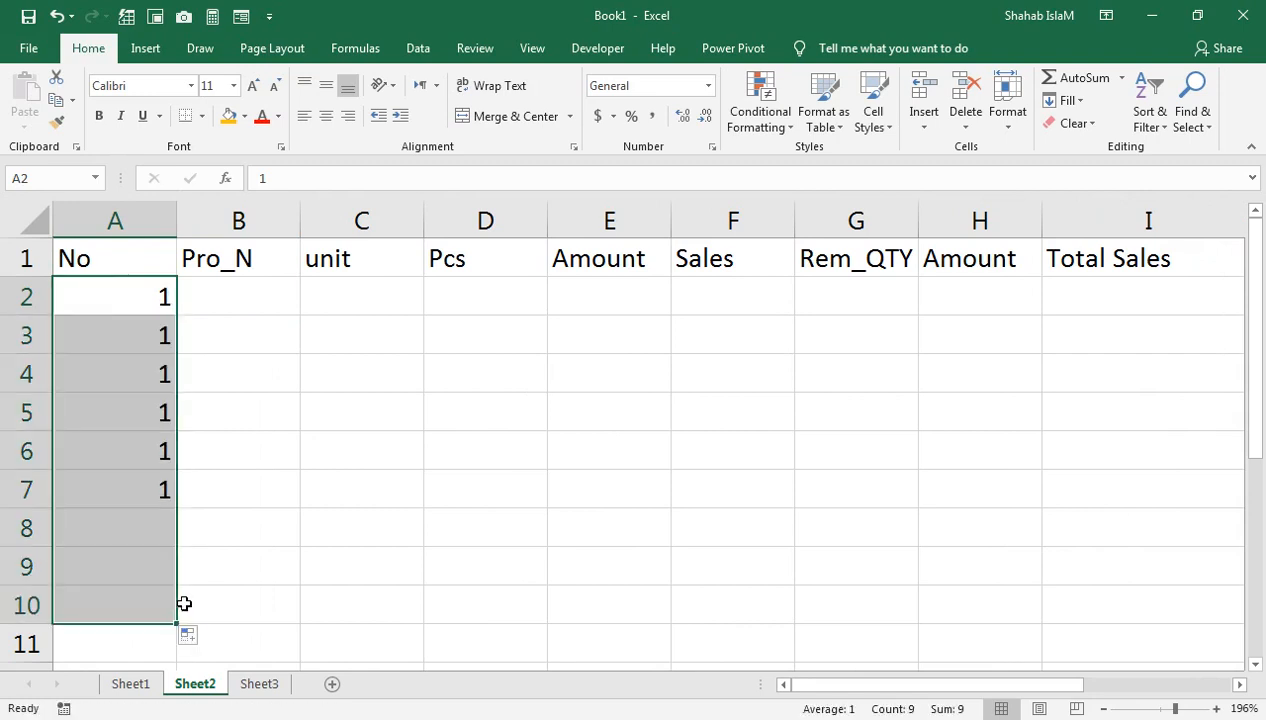
{"action": "left_click", "coordinate": [189, 638]}
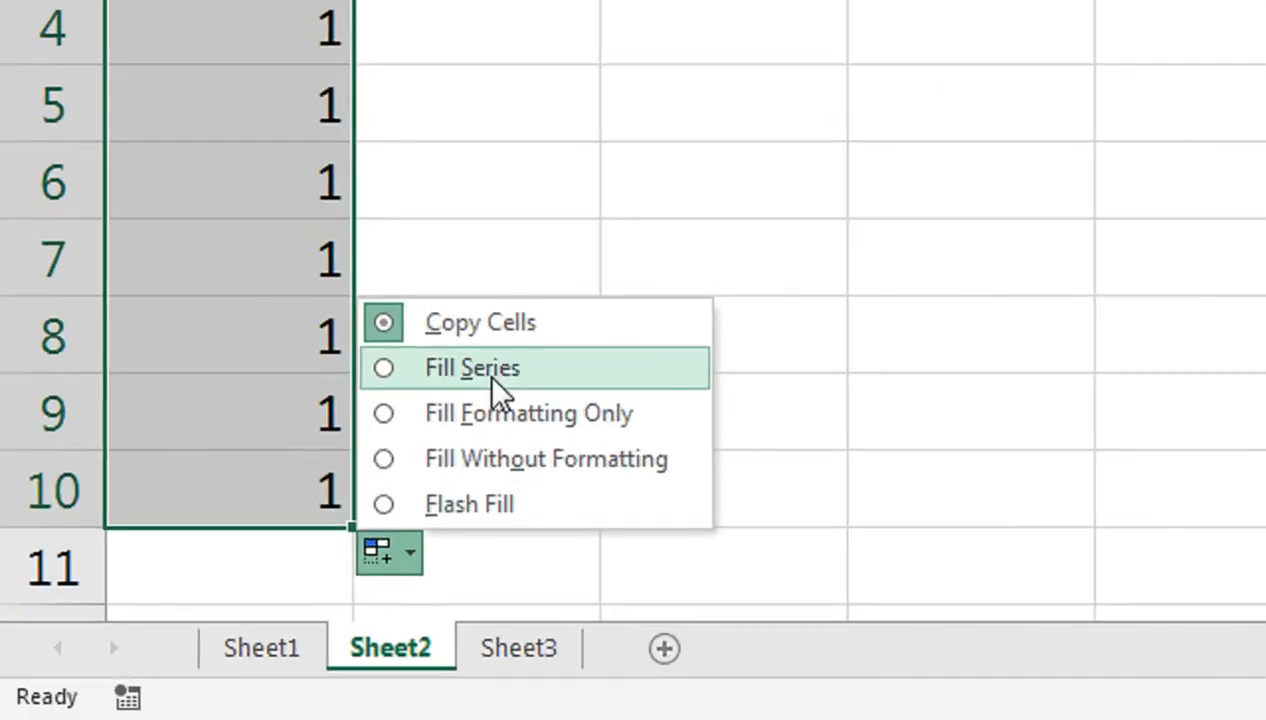
{"action": "left_click", "coordinate": [486, 372]}
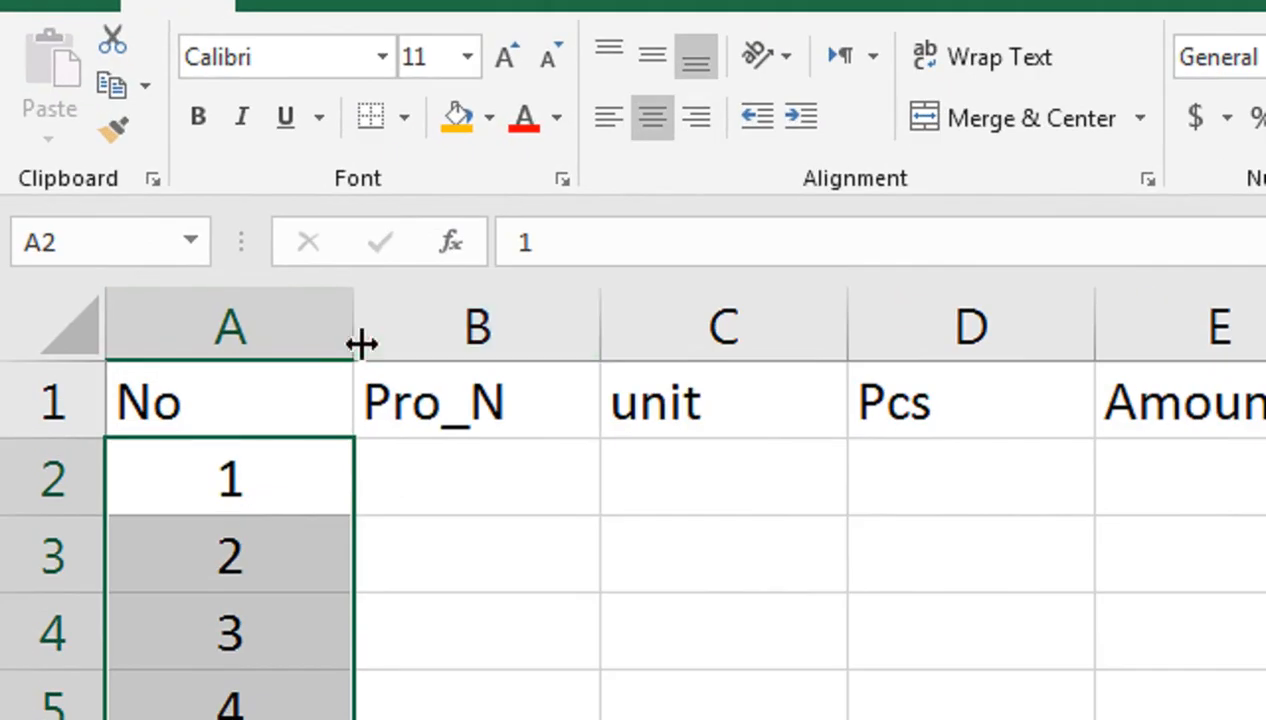
{"action": "double_click", "coordinate": [176, 228]}
{"action": "left_click_drag", "start_coordinate": [210, 328], "coordinate": [237, 330]}
Step: Enter the product name Gulufo in cell B2
{"action": "left_click", "coordinate": [340, 448]}
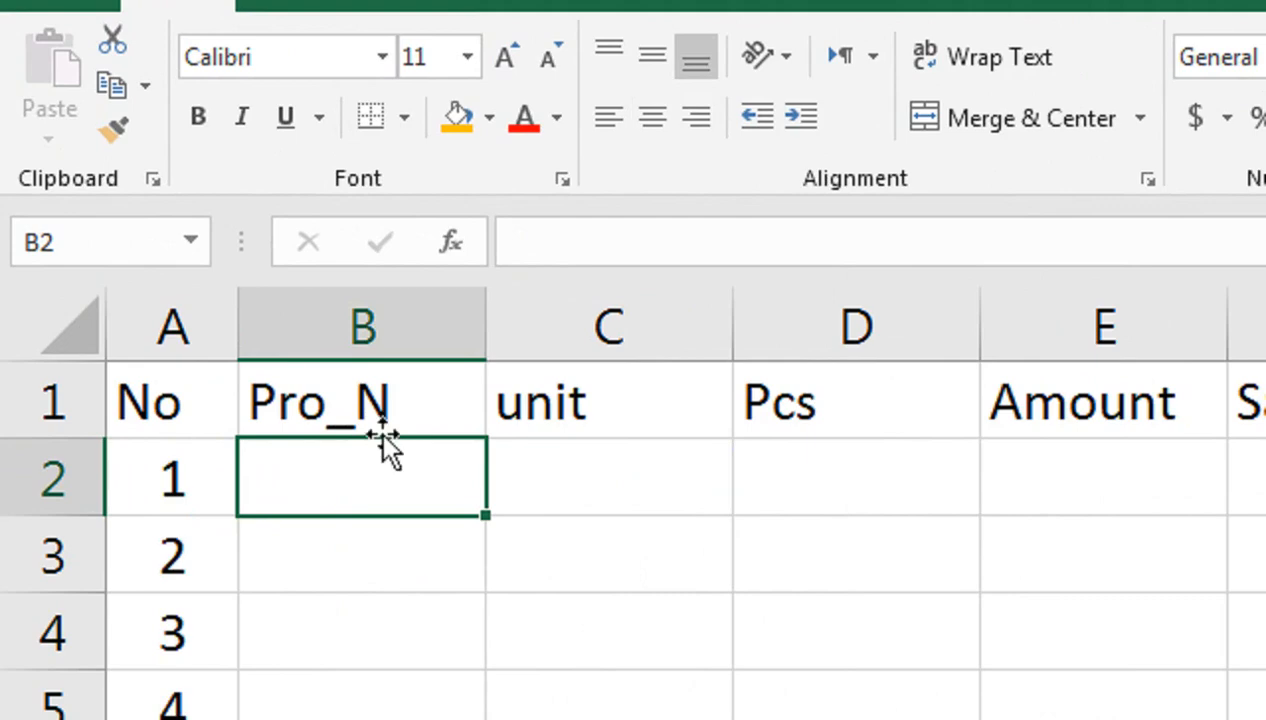
{"action": "type", "text": "Gul"}
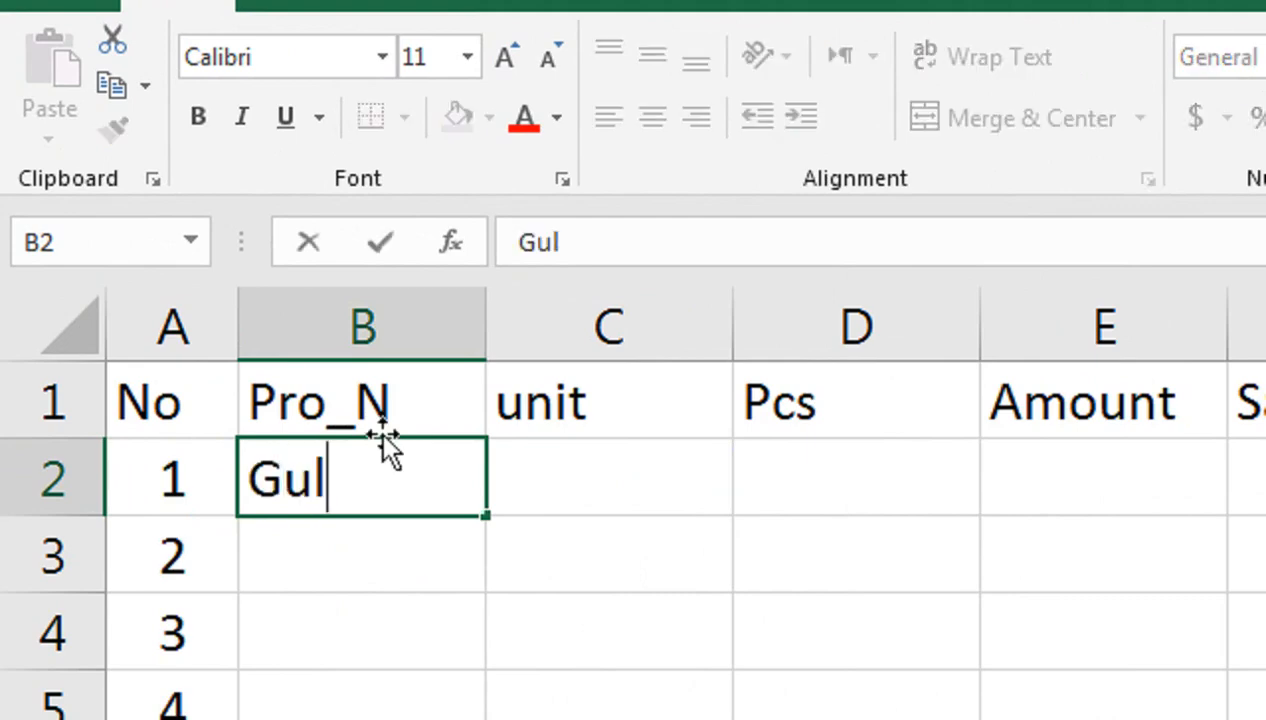
{"action": "type", "text": "f"}
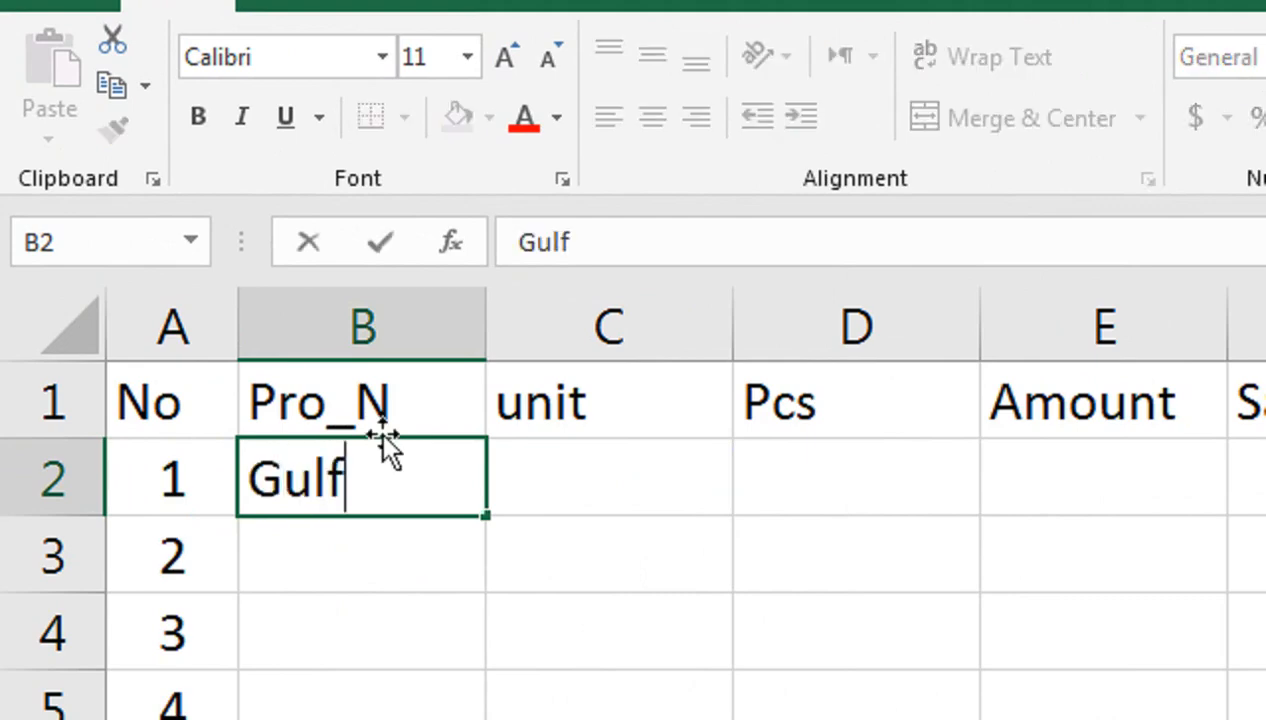
{"action": "key", "text": "BackSpace"}
{"action": "type", "text": "ufo"}
{"action": "key", "text": "Tab"}
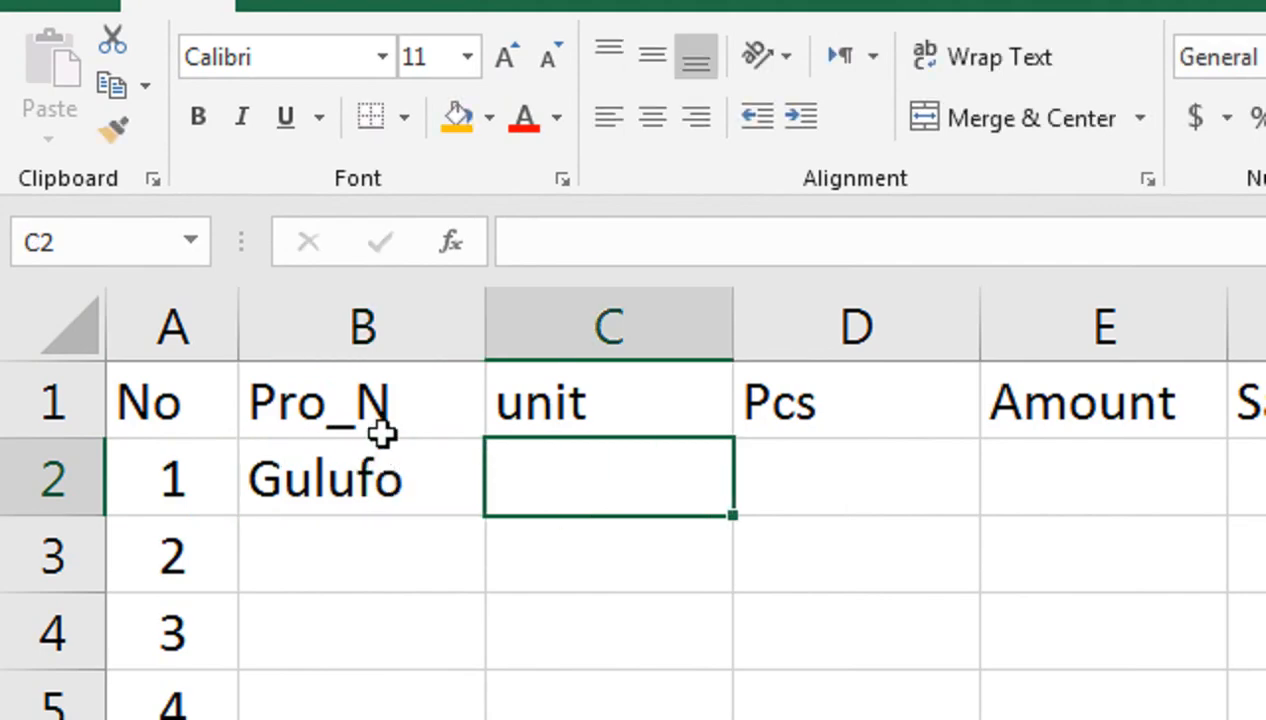
Step: Correct the product name in B2 to Guluco by replacing the f with c
{"action": "key", "text": "Left"}
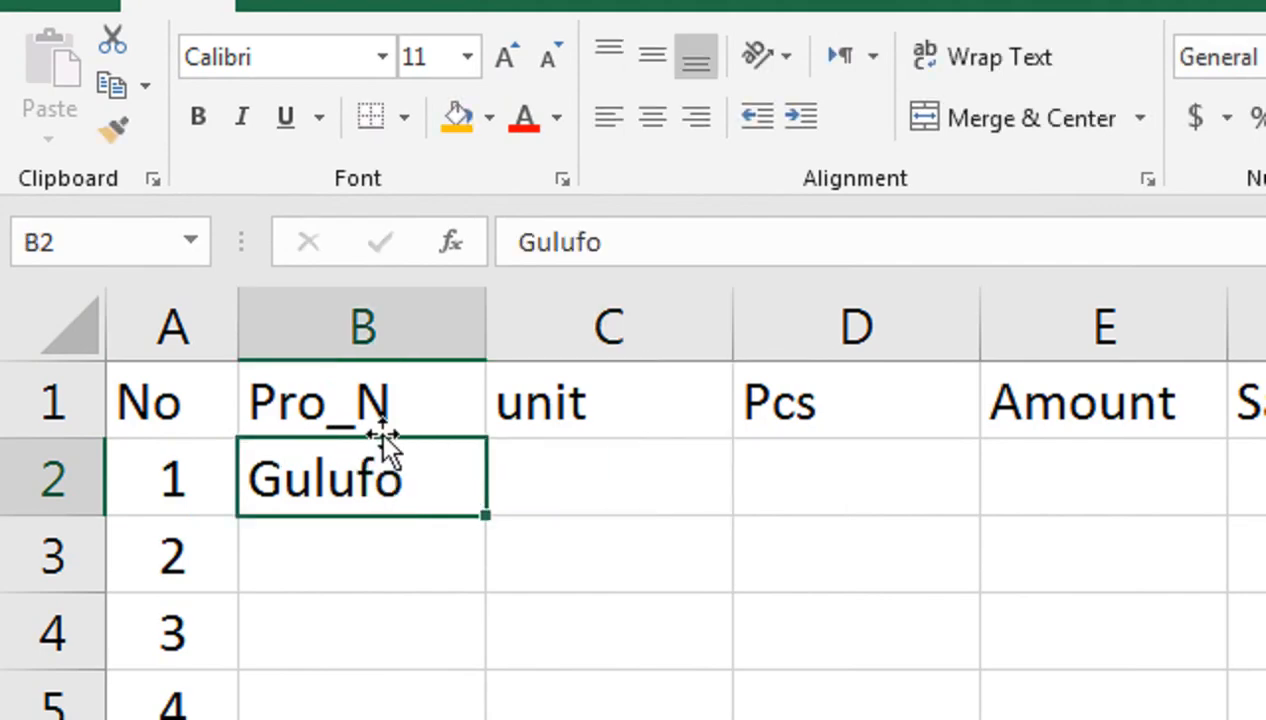
{"action": "key", "text": "F2"}
{"action": "key", "text": "Left"}
{"action": "key", "text": "Left"}
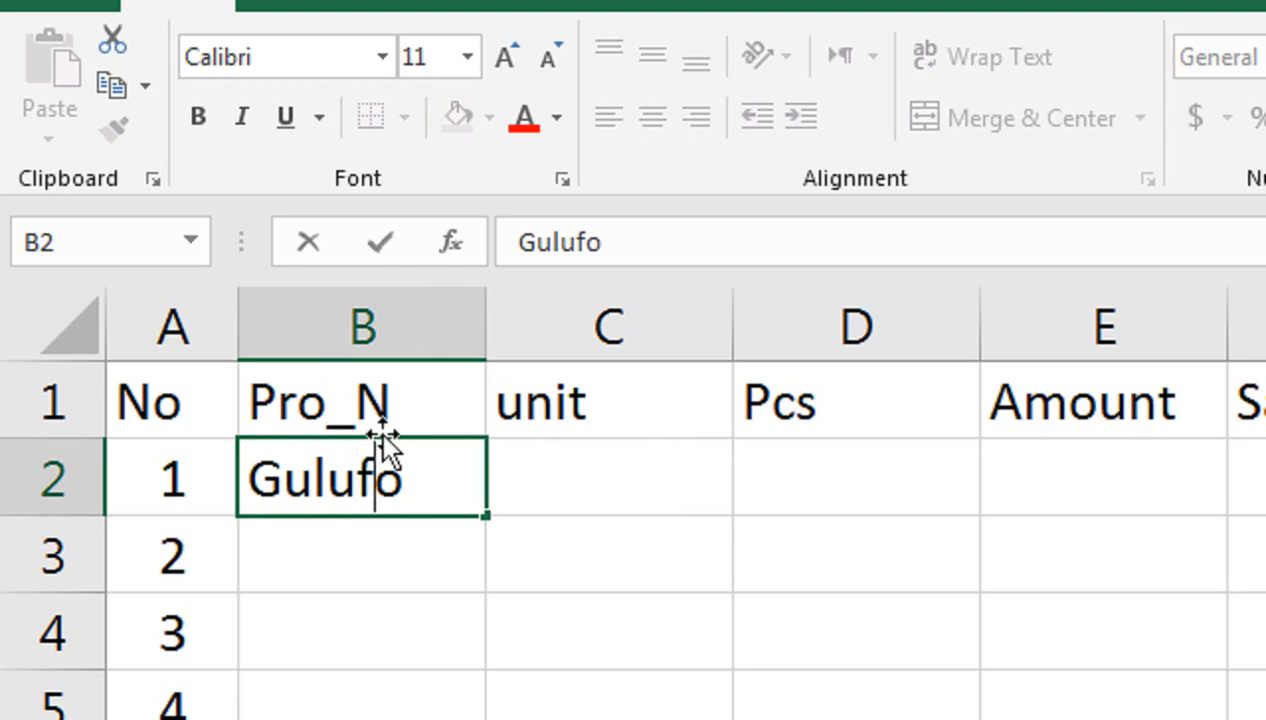
{"action": "key", "text": "Delete"}
{"action": "type", "text": "c"}
{"action": "key", "text": "Tab"}
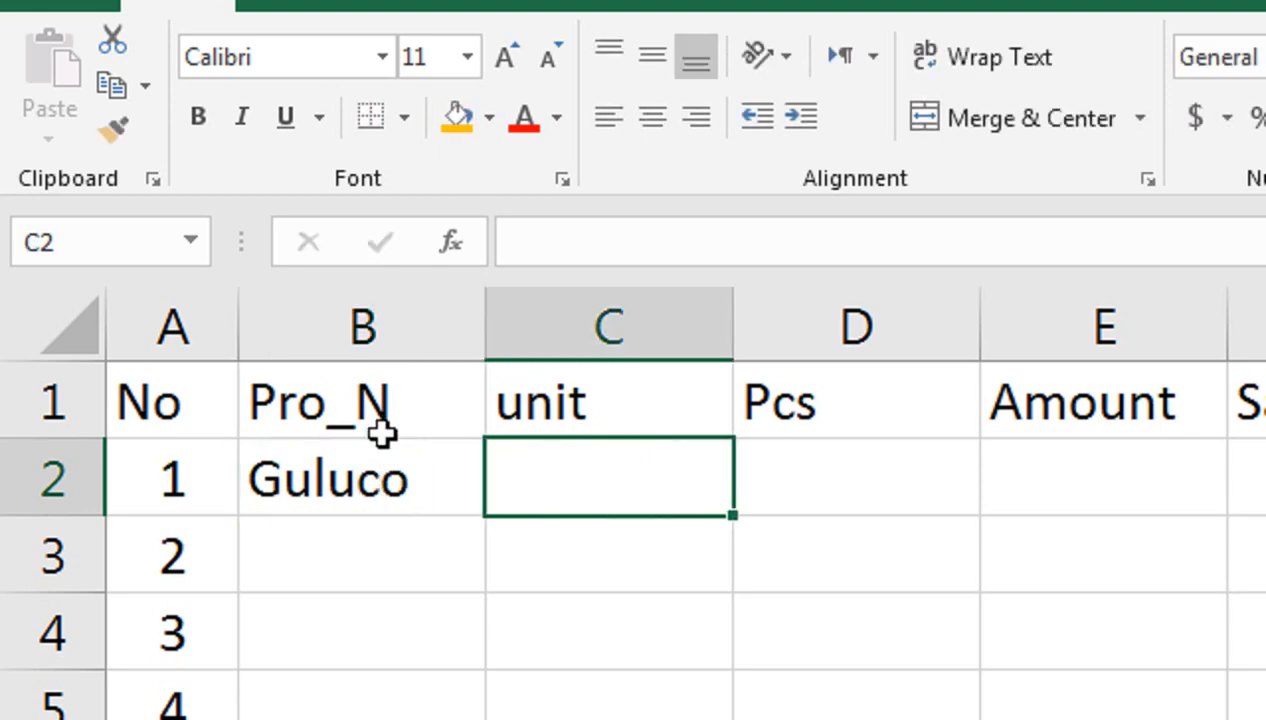
Step: Complete the first product's row with unit Box, Pcs 12, Amount 100 and Sales 12 in cells C2 to F2
{"action": "type", "text": "Box"}
{"action": "key", "text": "Tab"}
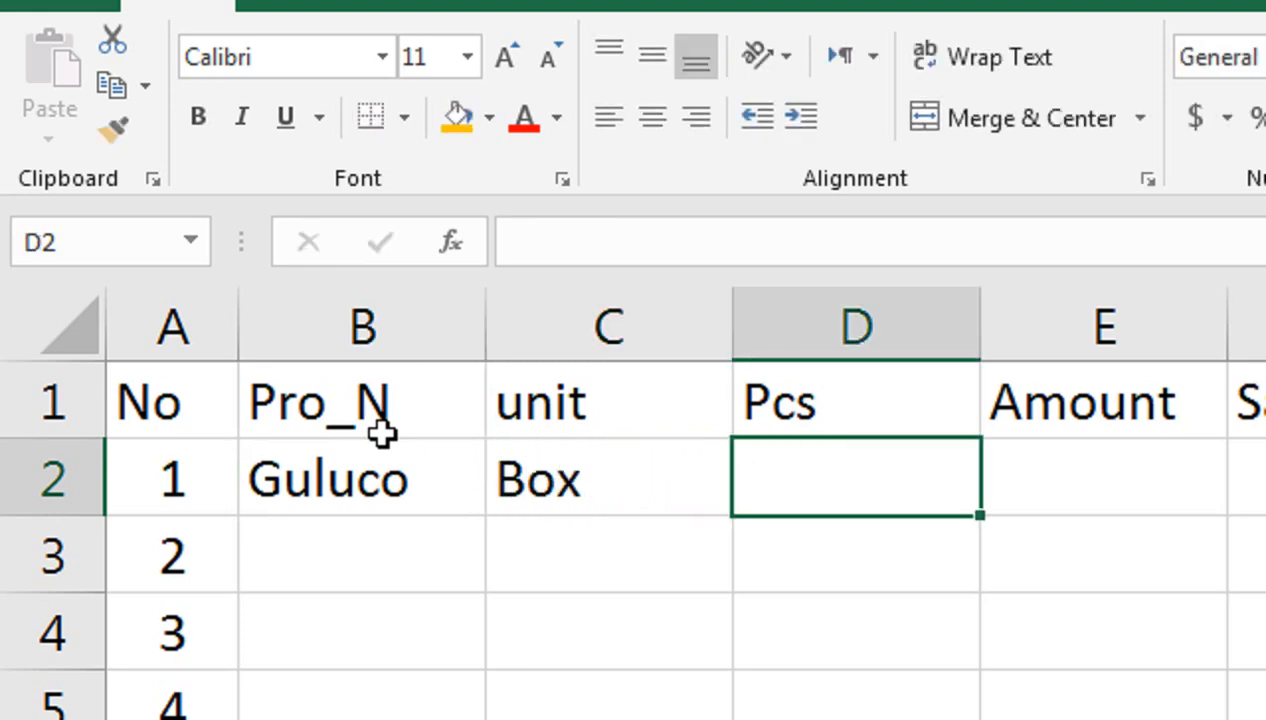
{"action": "type", "text": "12"}
{"action": "key", "text": "Tab"}
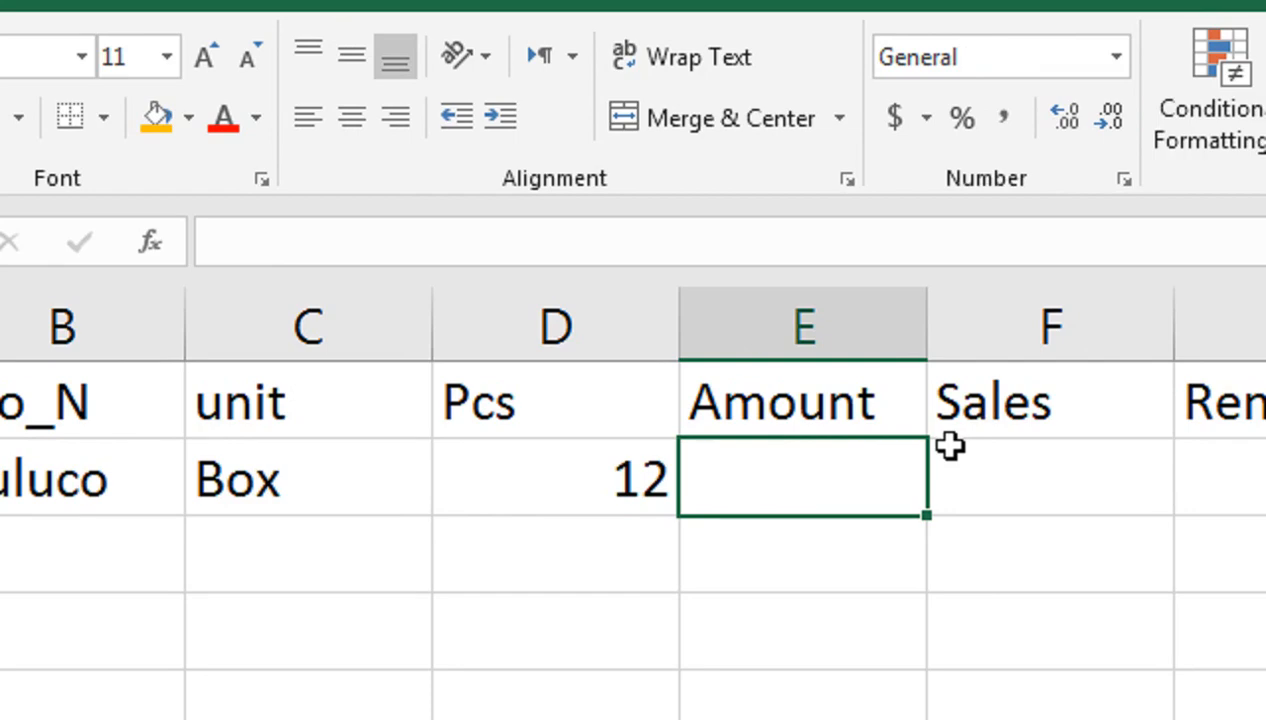
{"action": "type", "text": "100"}
{"action": "key", "text": "Tab"}
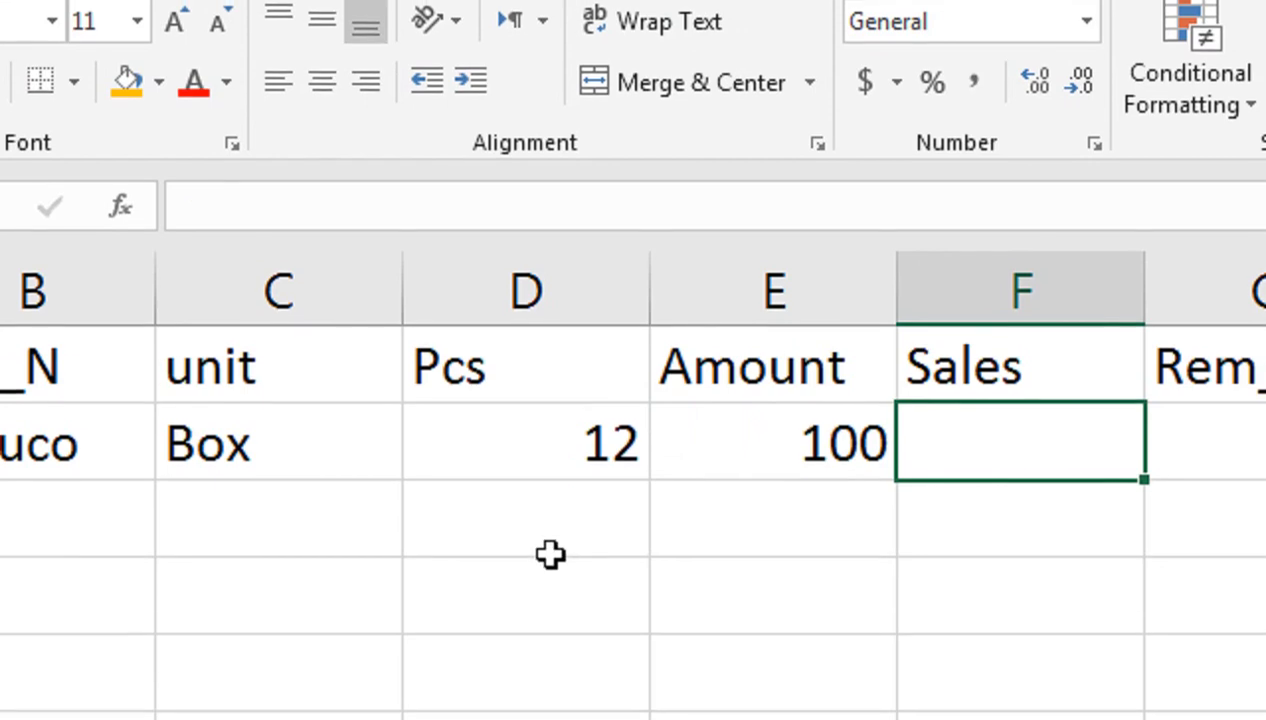
{"action": "type", "text": "12"}
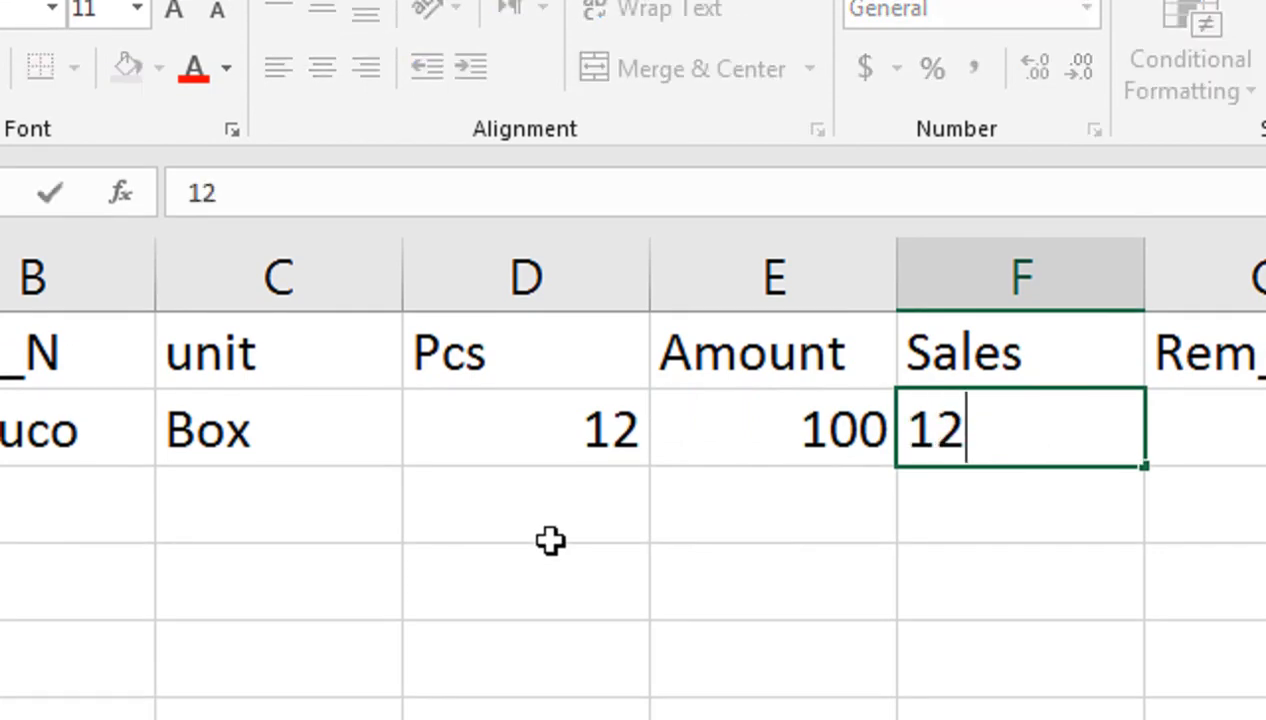
{"action": "key", "text": "Tab"}
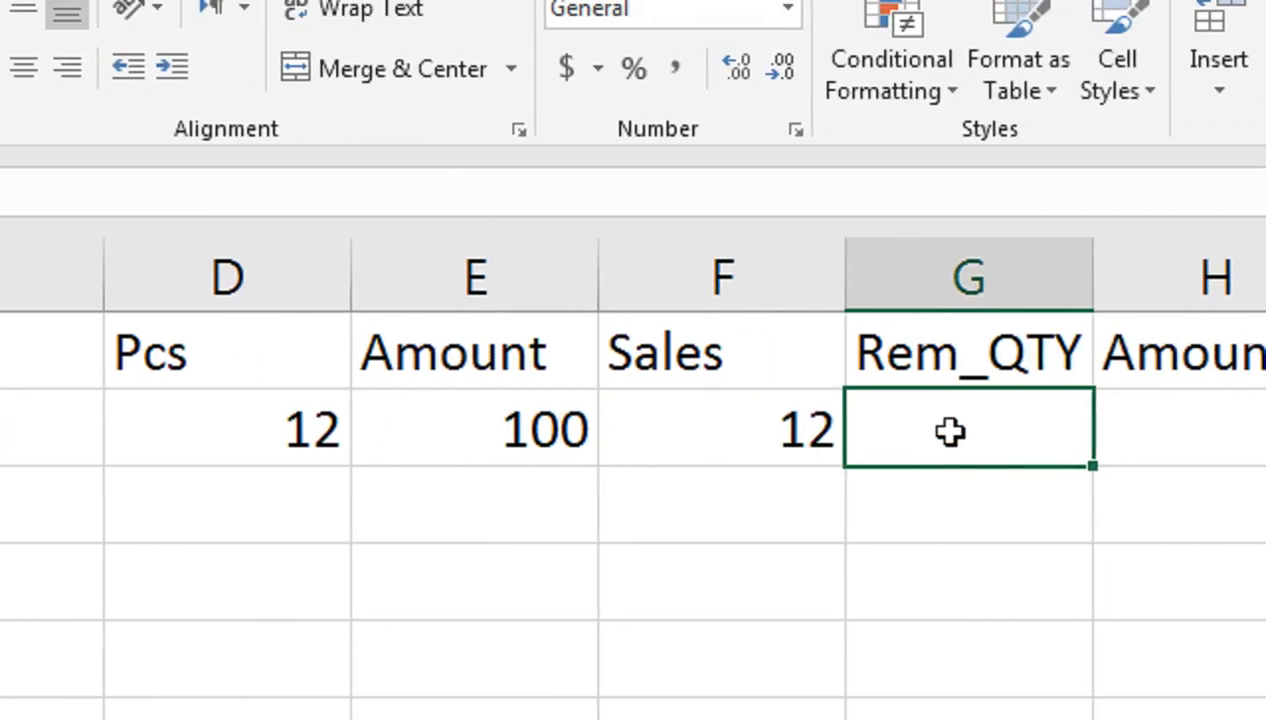
Step: Calculate the remaining quantity in G2 with the formula =D2-F2, subtracting Sales from Pcs
{"action": "type", "text": "="}
{"action": "key", "text": "Left"}
{"action": "key", "text": "Left"}
{"action": "key", "text": "Left"}
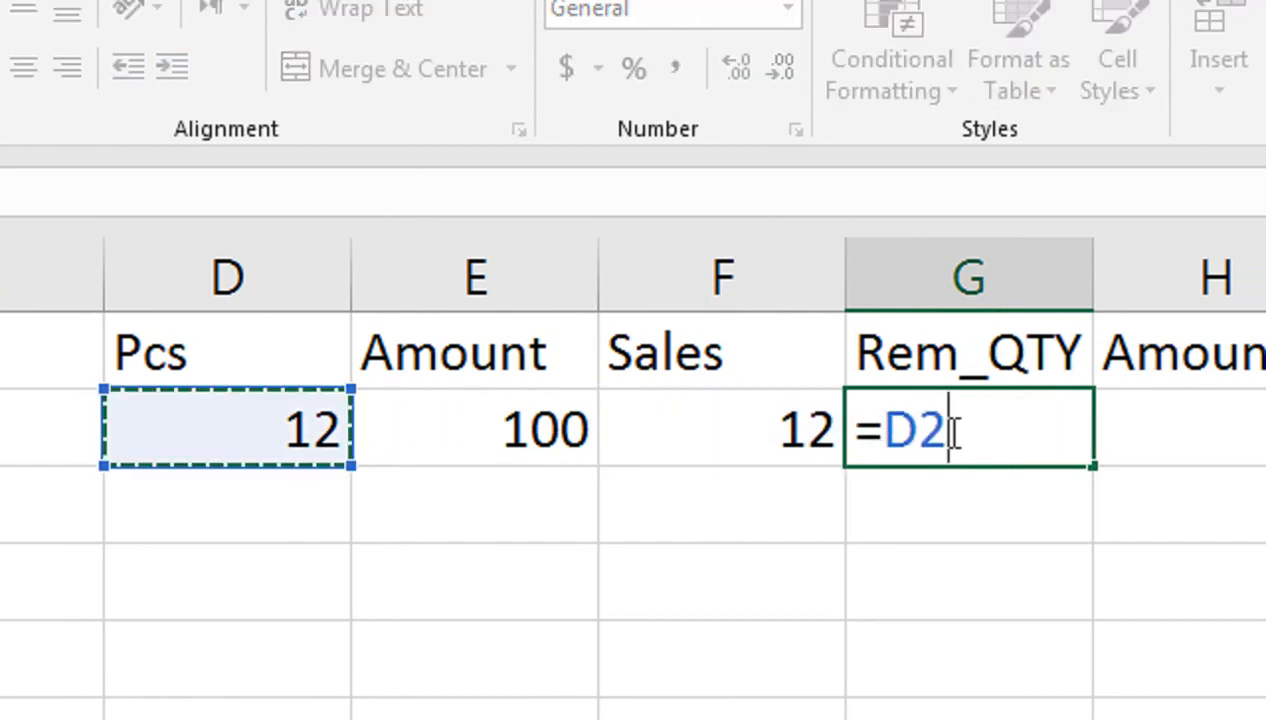
{"action": "type", "text": "-"}
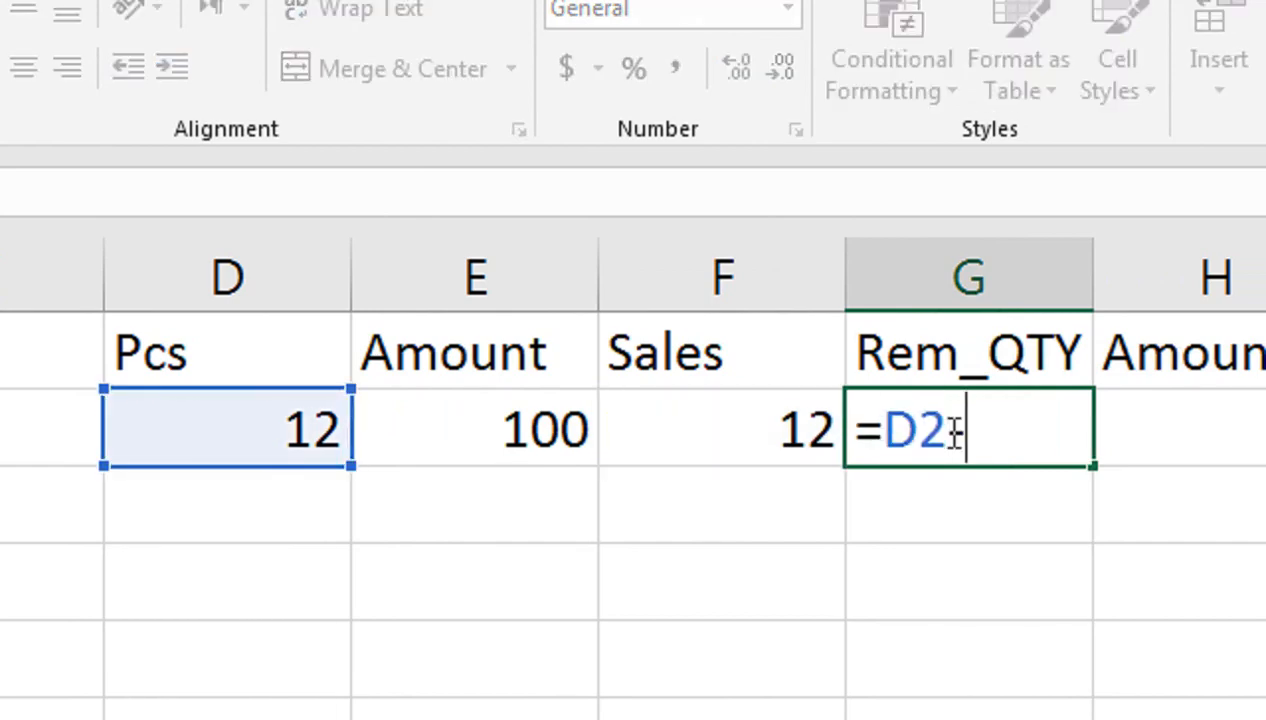
{"action": "key", "text": "Left"}
{"action": "key", "text": "Return"}
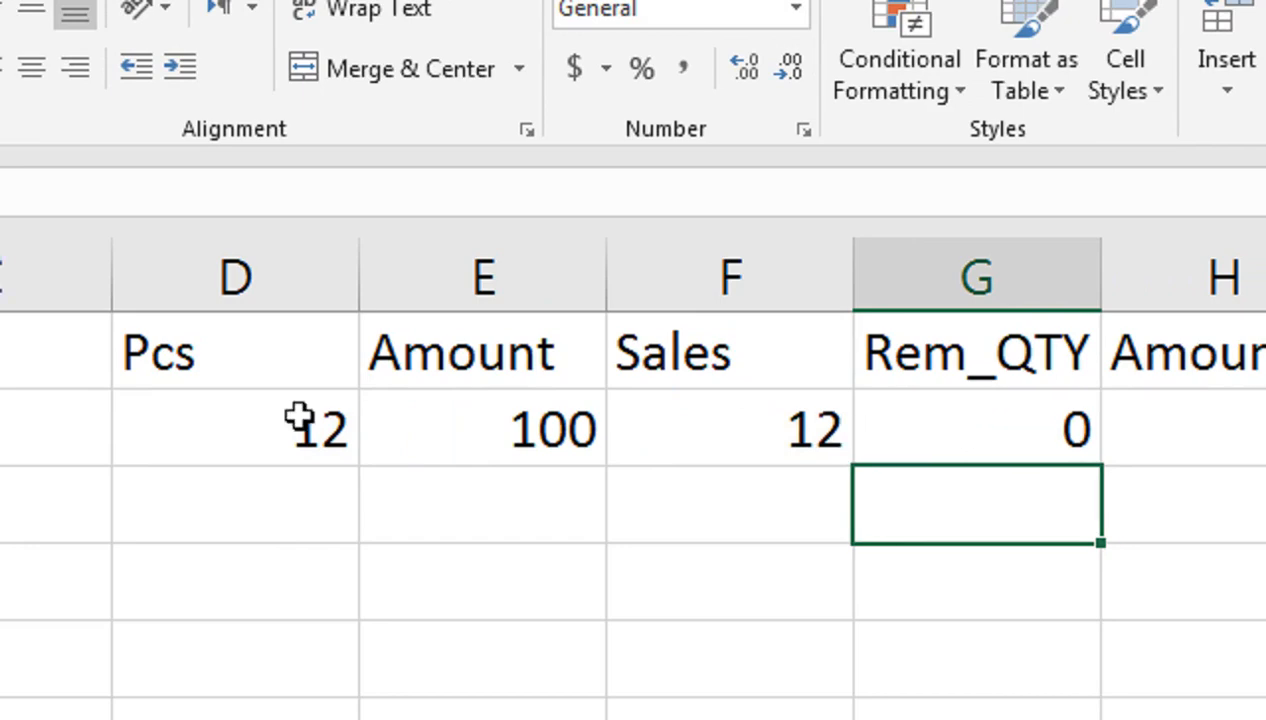
{"action": "left_click", "coordinate": [990, 433]}
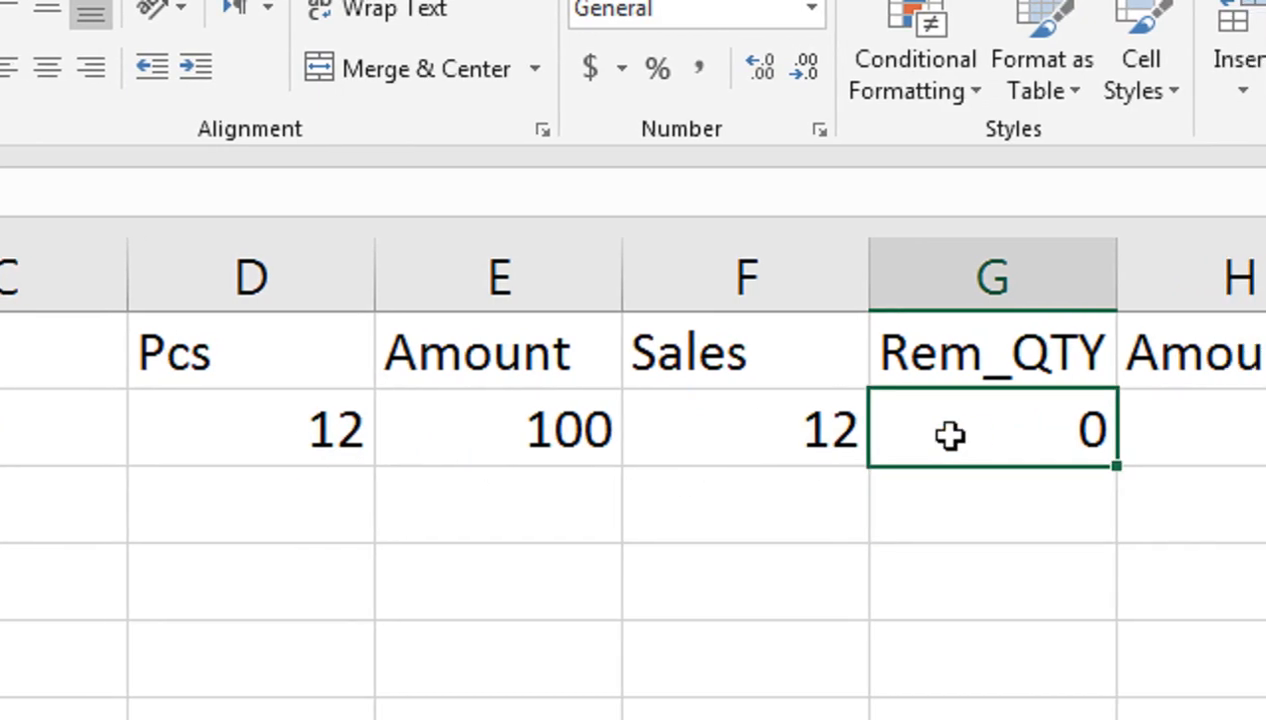
Step: Enter 12 as the first product's selling Amount in cell H2
{"action": "left_click", "coordinate": [1219, 447]}
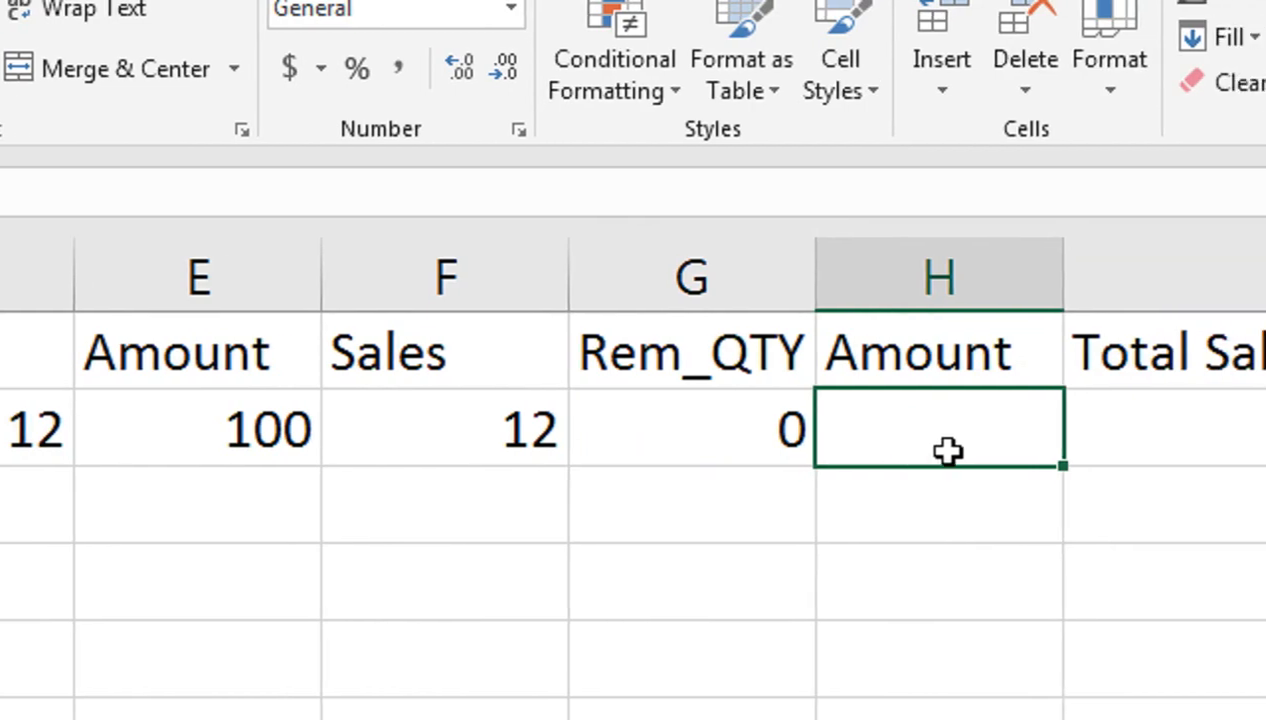
{"action": "type", "text": "12"}
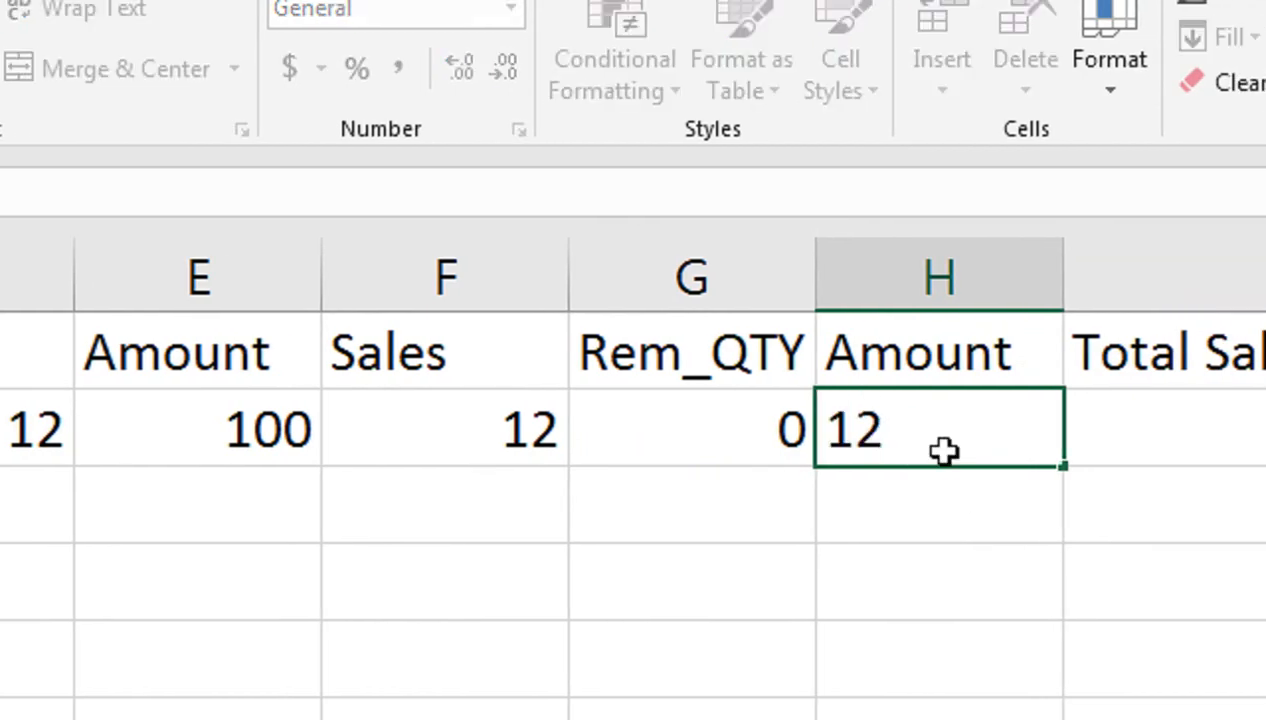
{"action": "key", "text": "Return"}
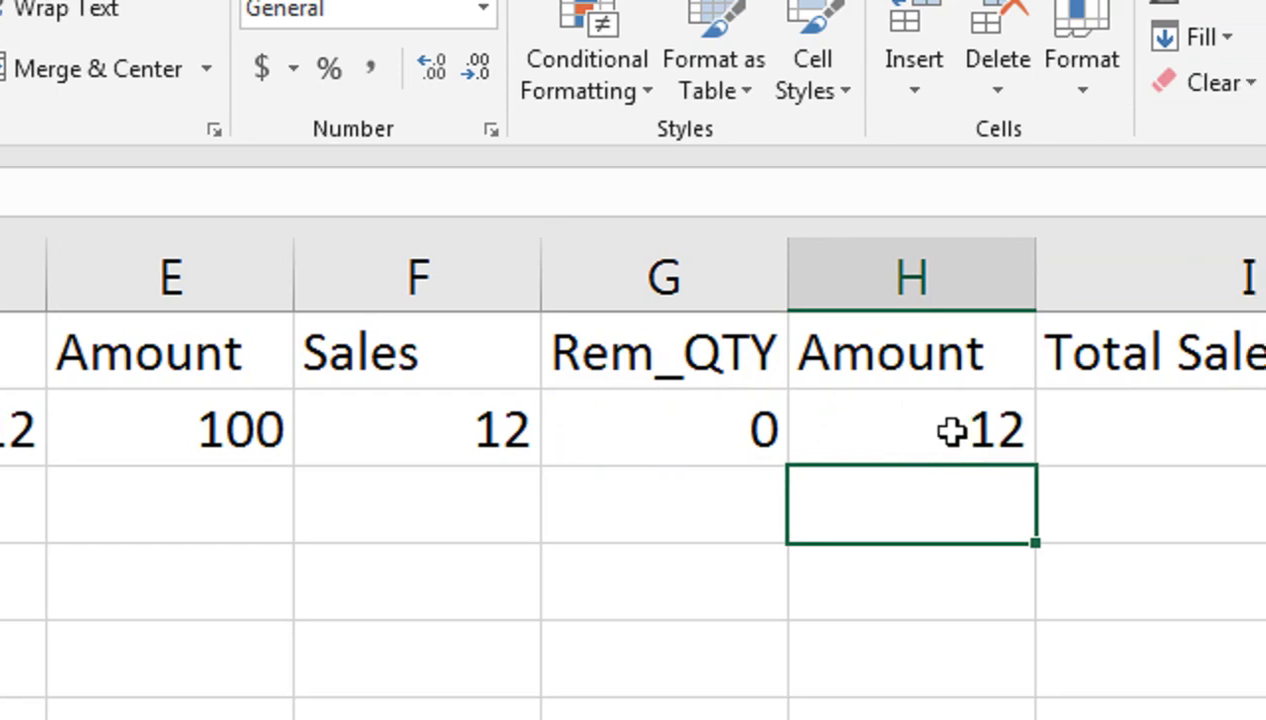
Step: Calculate Total Sales in I2 with the formula =H2*F2, and narrow column I to slightly wider than its header
{"action": "left_click", "coordinate": [1170, 428]}
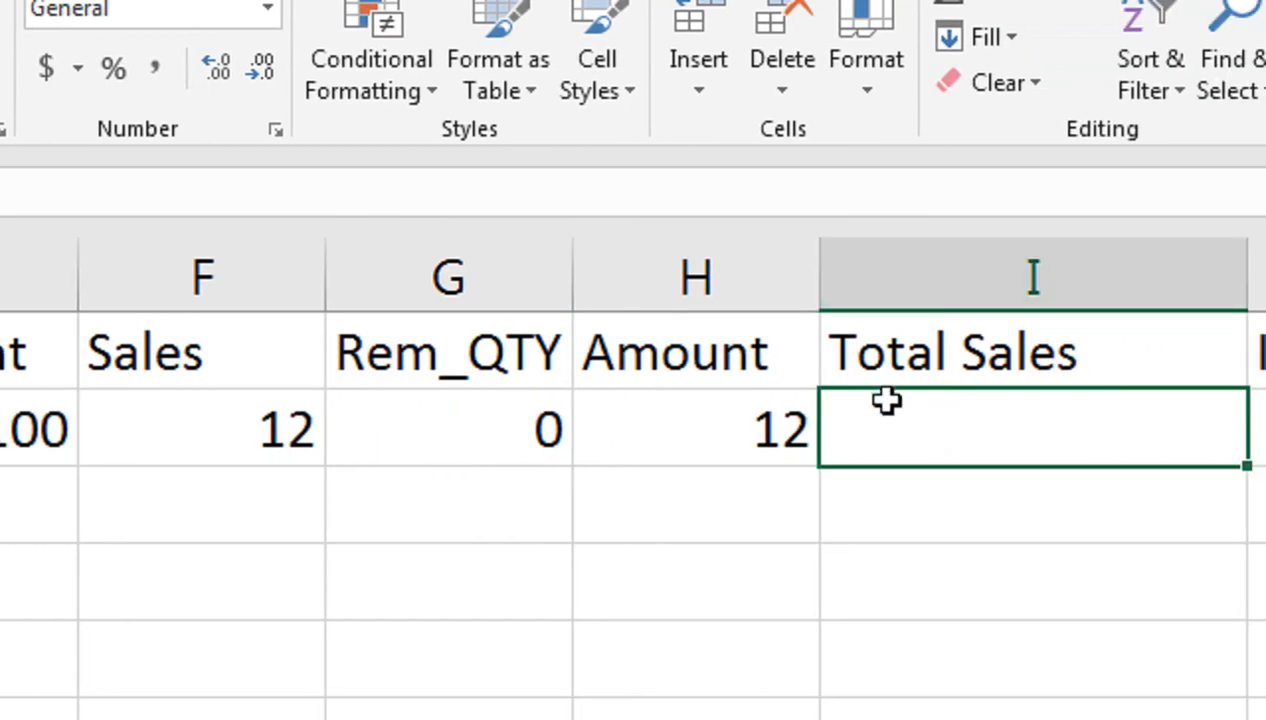
{"action": "type", "text": "="}
{"action": "key", "text": "Left"}
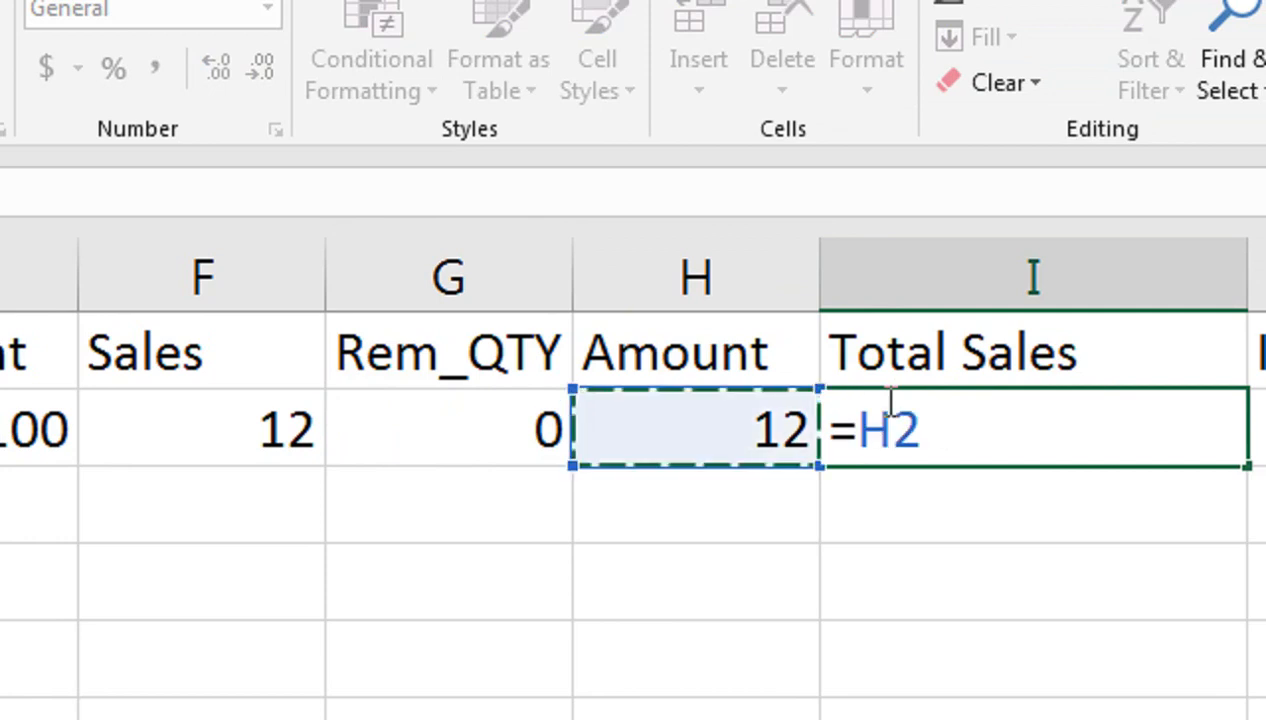
{"action": "type", "text": "*"}
{"action": "key", "text": "Left"}
{"action": "key", "text": "Left"}
{"action": "key", "text": "Left"}
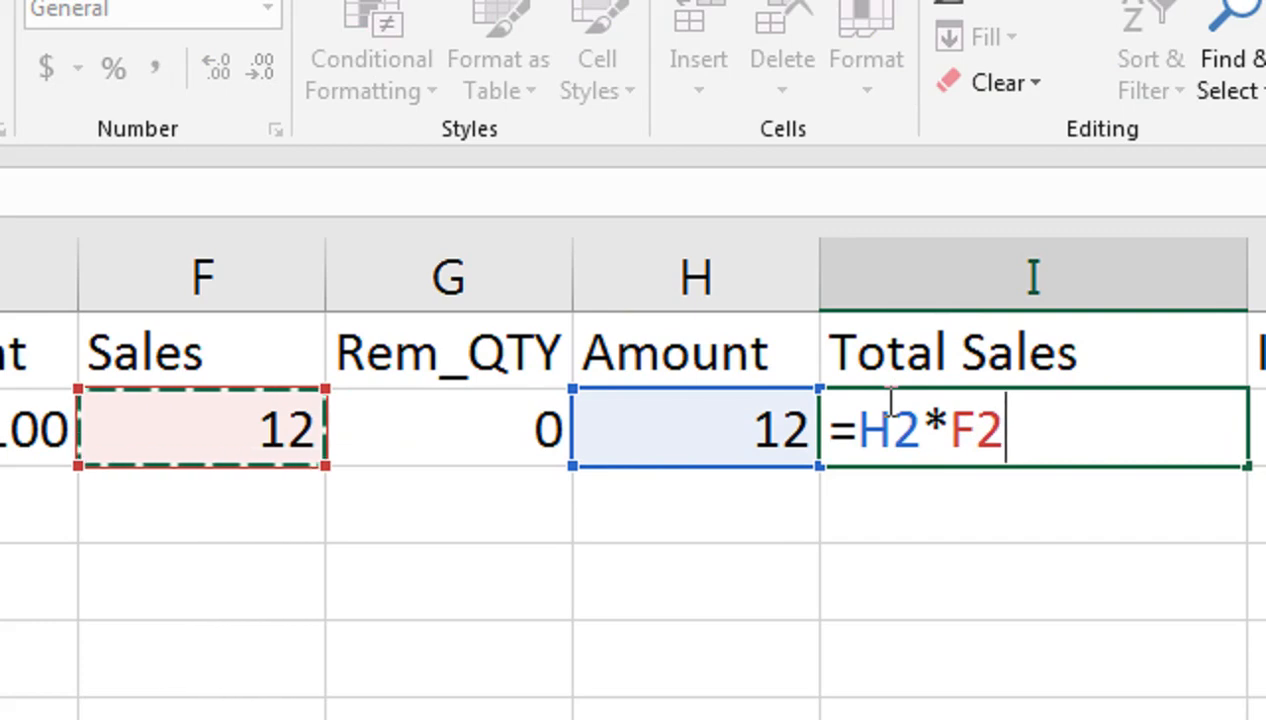
{"action": "key", "text": "Return"}
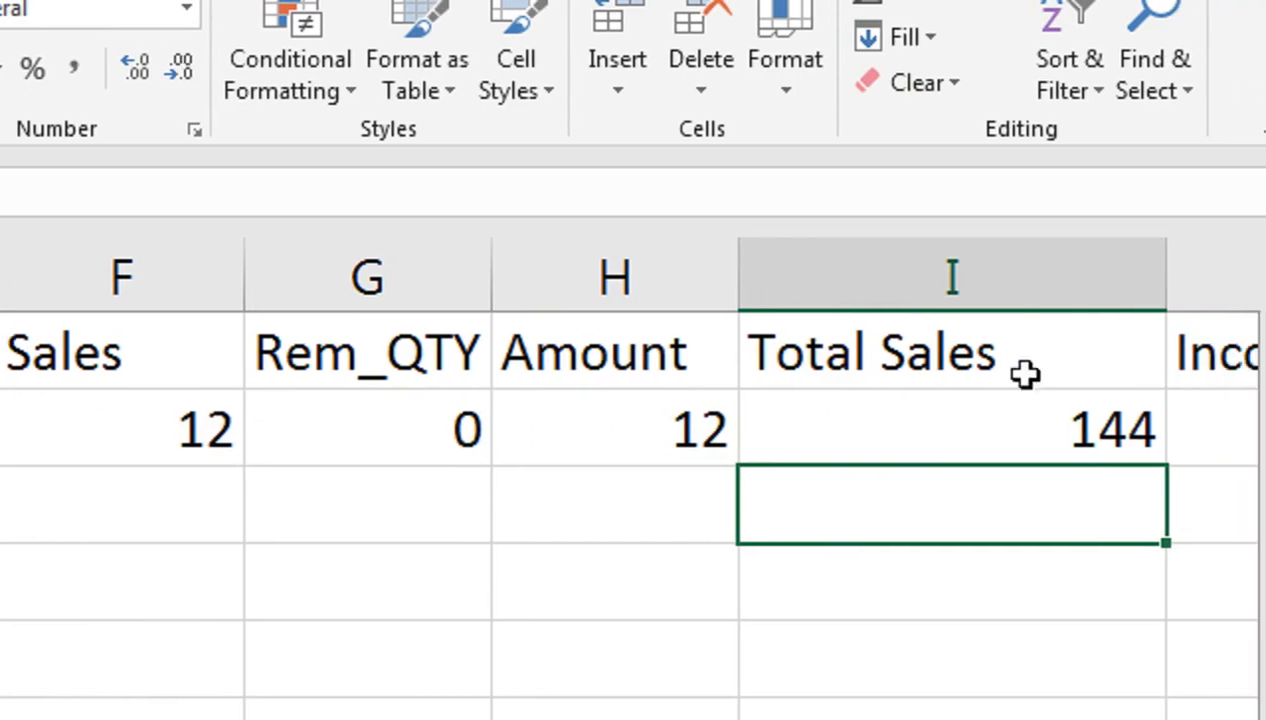
{"action": "double_click", "coordinate": [1166, 272]}
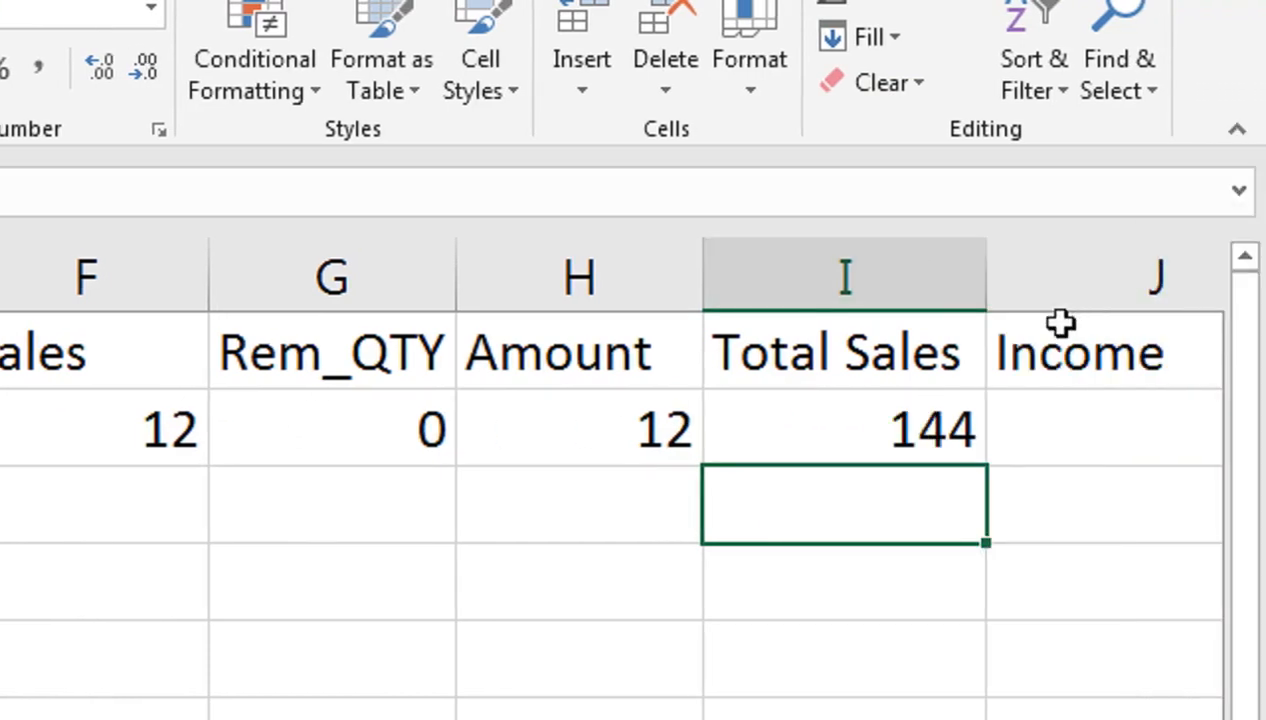
{"action": "left_click_drag", "start_coordinate": [989, 263], "coordinate": [1043, 264]}
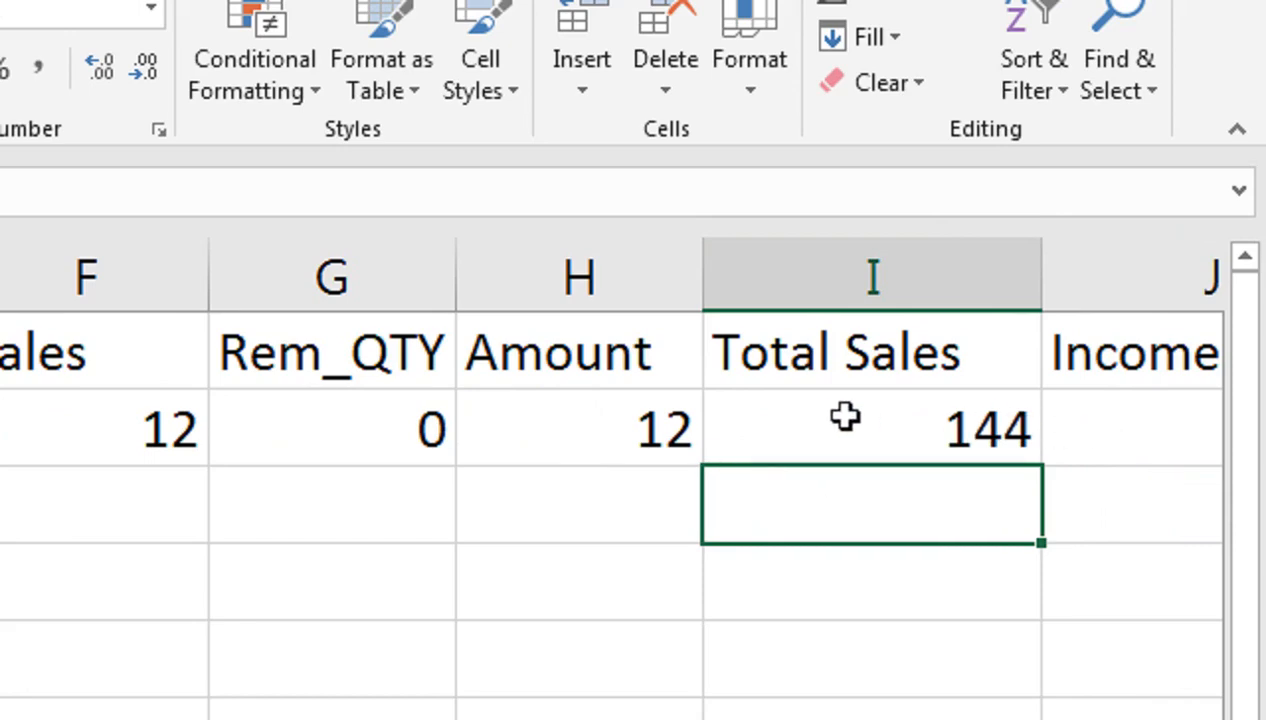
Step: Calculate Income in J2 with the formula =I2-E2, subtracting the purchase Amount from Total Sales
{"action": "left_click", "coordinate": [1055, 440]}
{"action": "key", "text": "Right"}
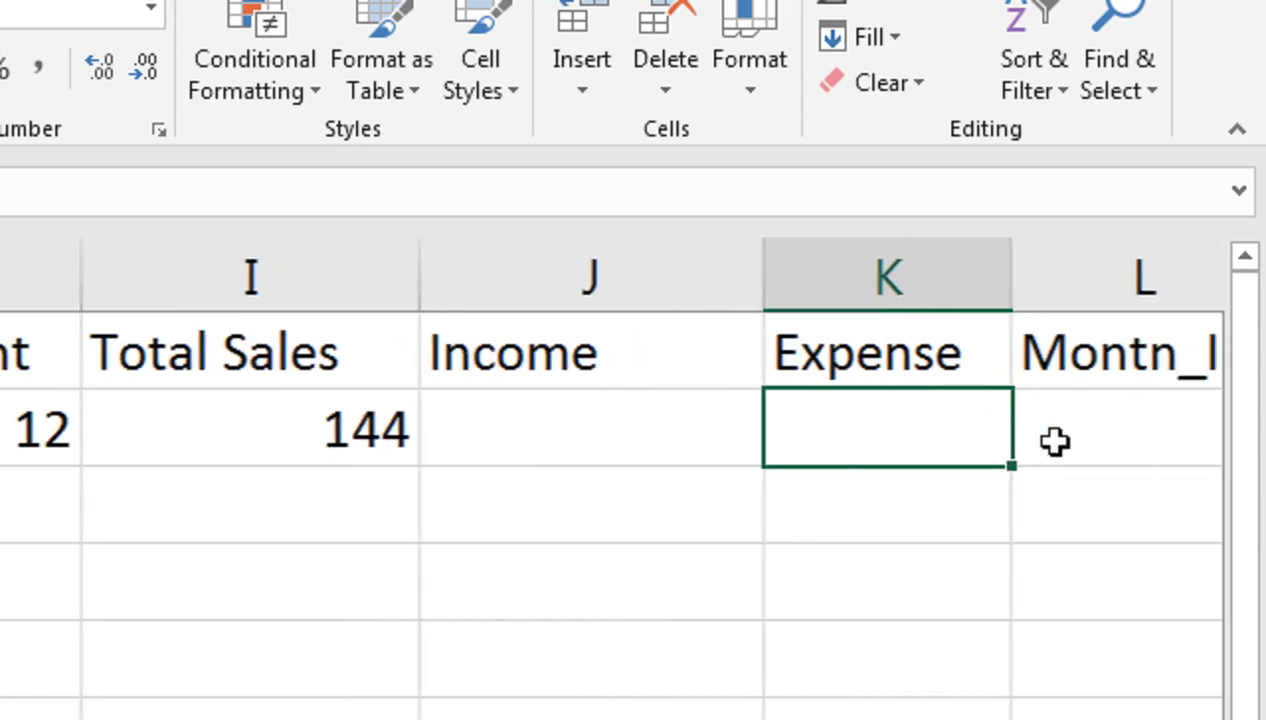
{"action": "key", "text": "Left"}
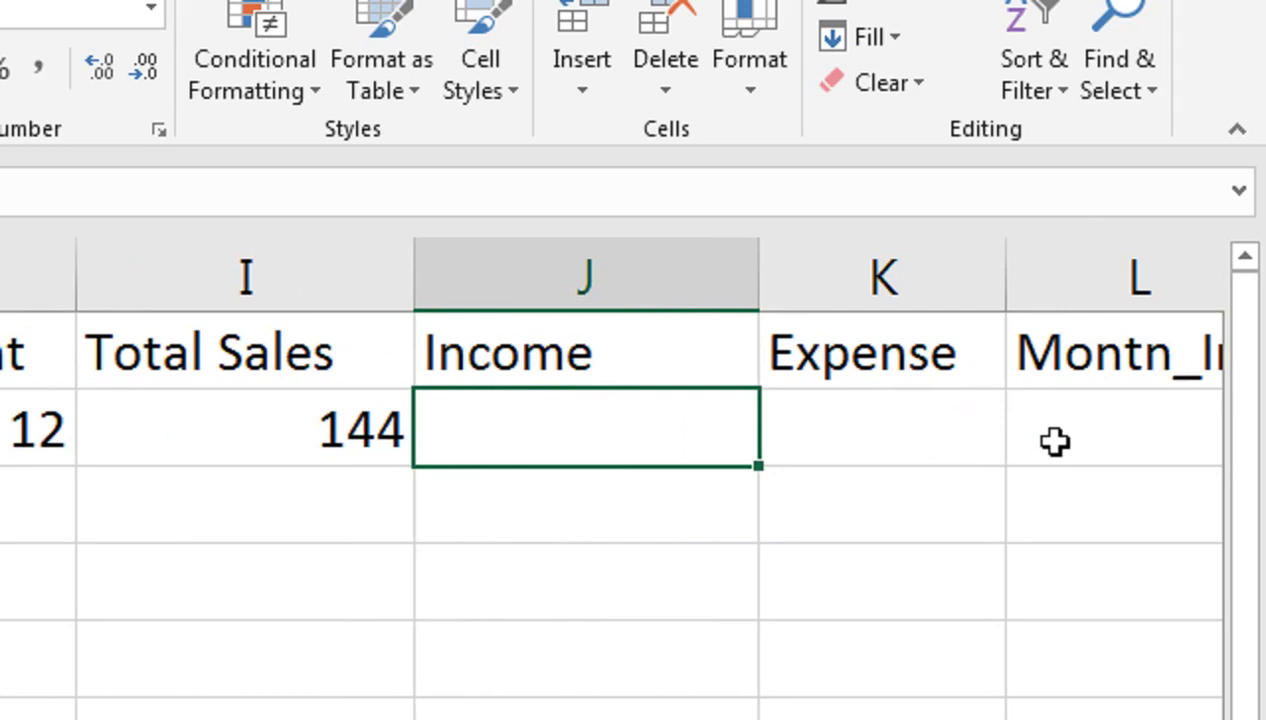
{"action": "type", "text": "="}
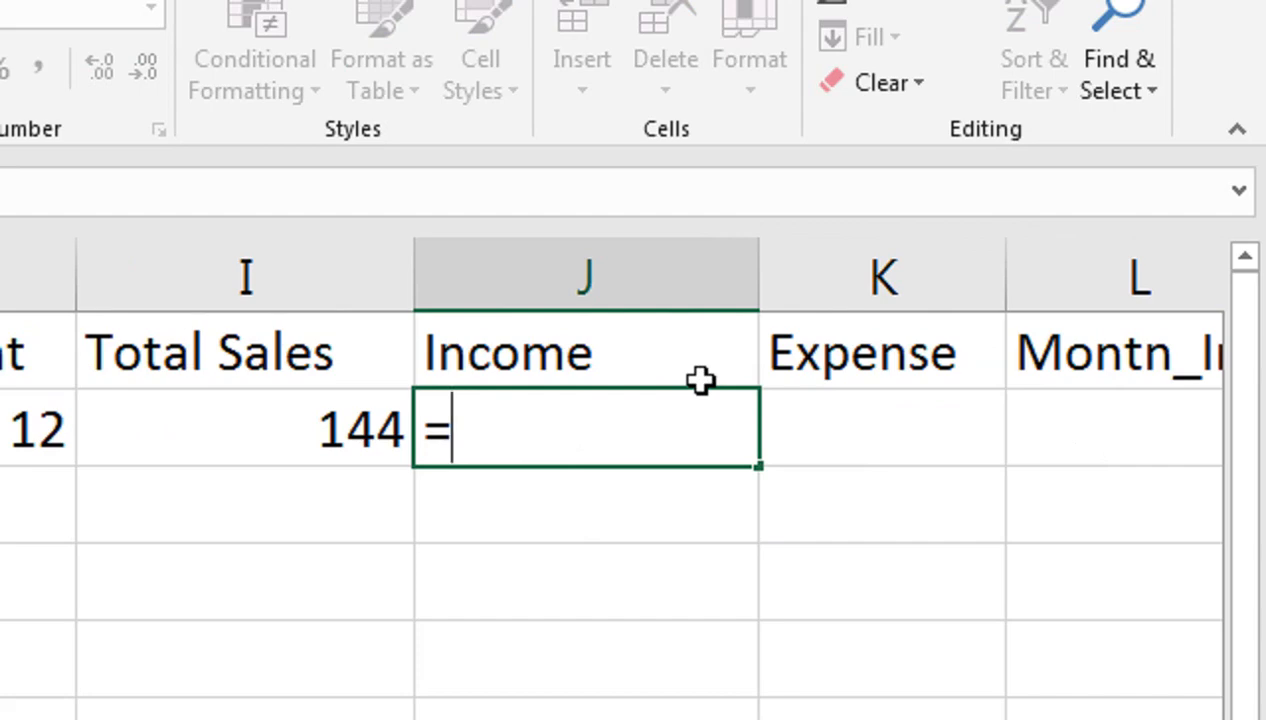
{"action": "left_click", "coordinate": [230, 420]}
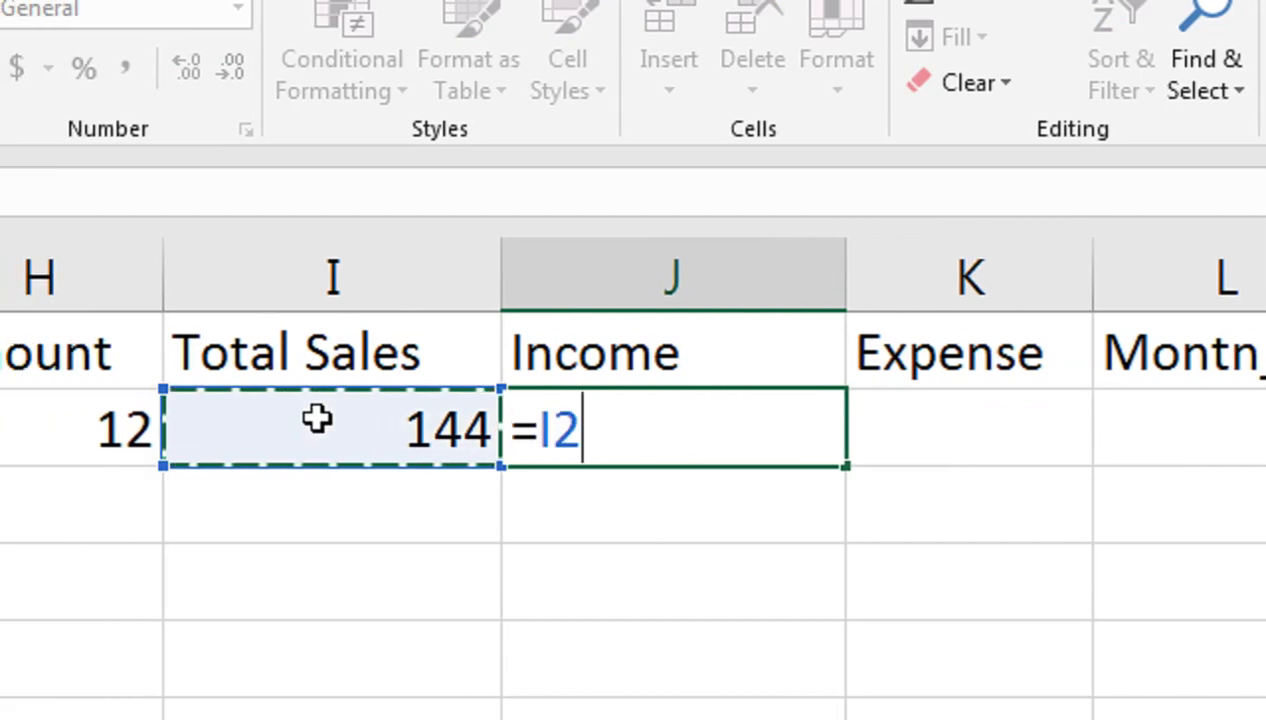
{"action": "type", "text": "-"}
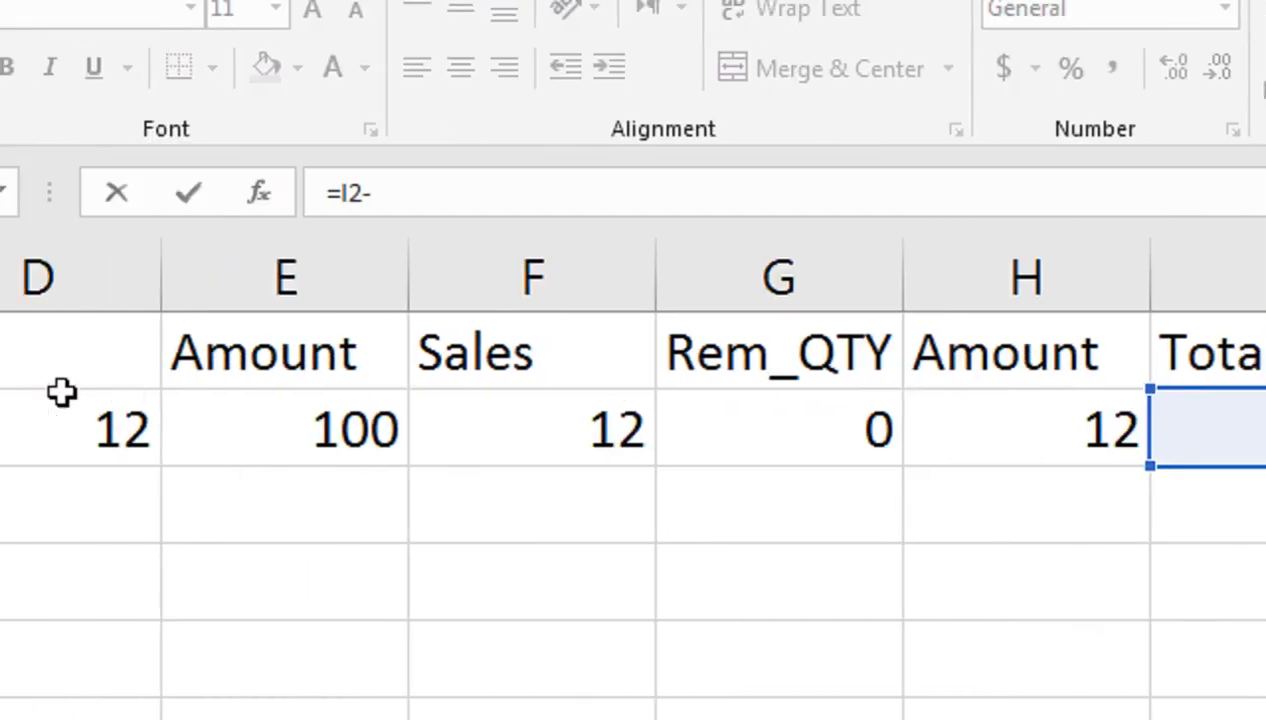
{"action": "left_click", "coordinate": [252, 438]}
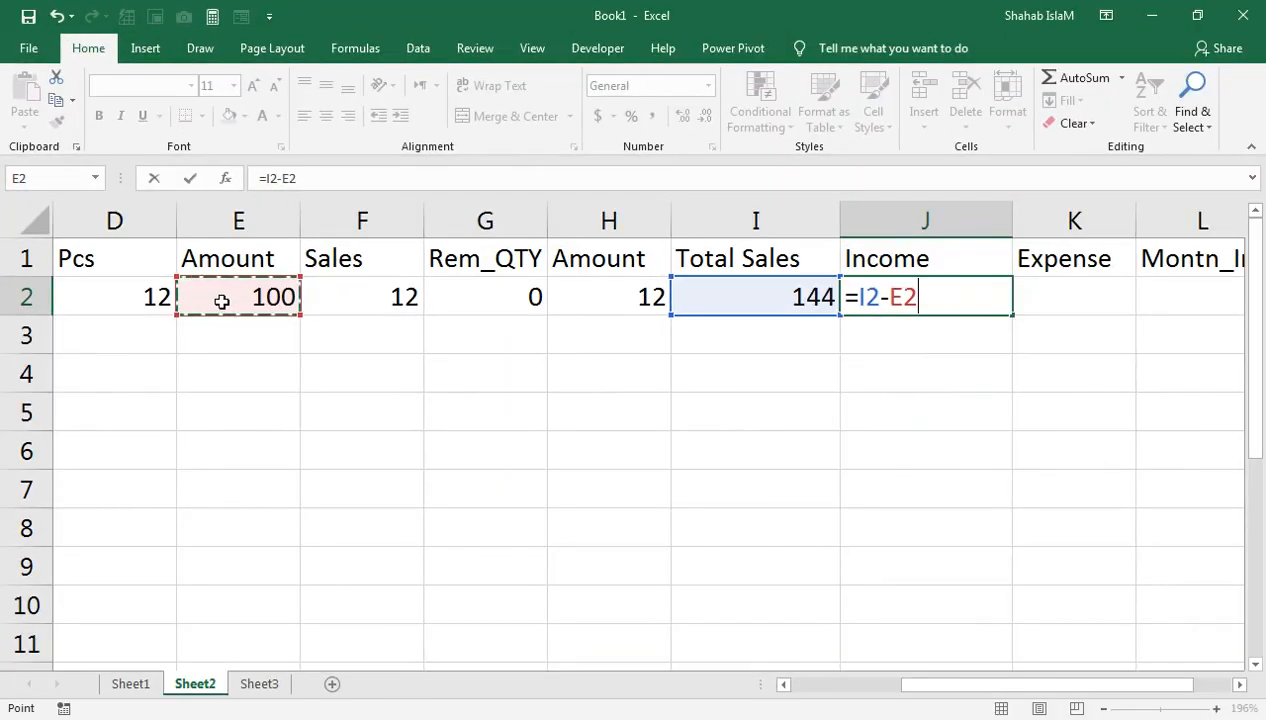
{"action": "key", "text": "Return"}
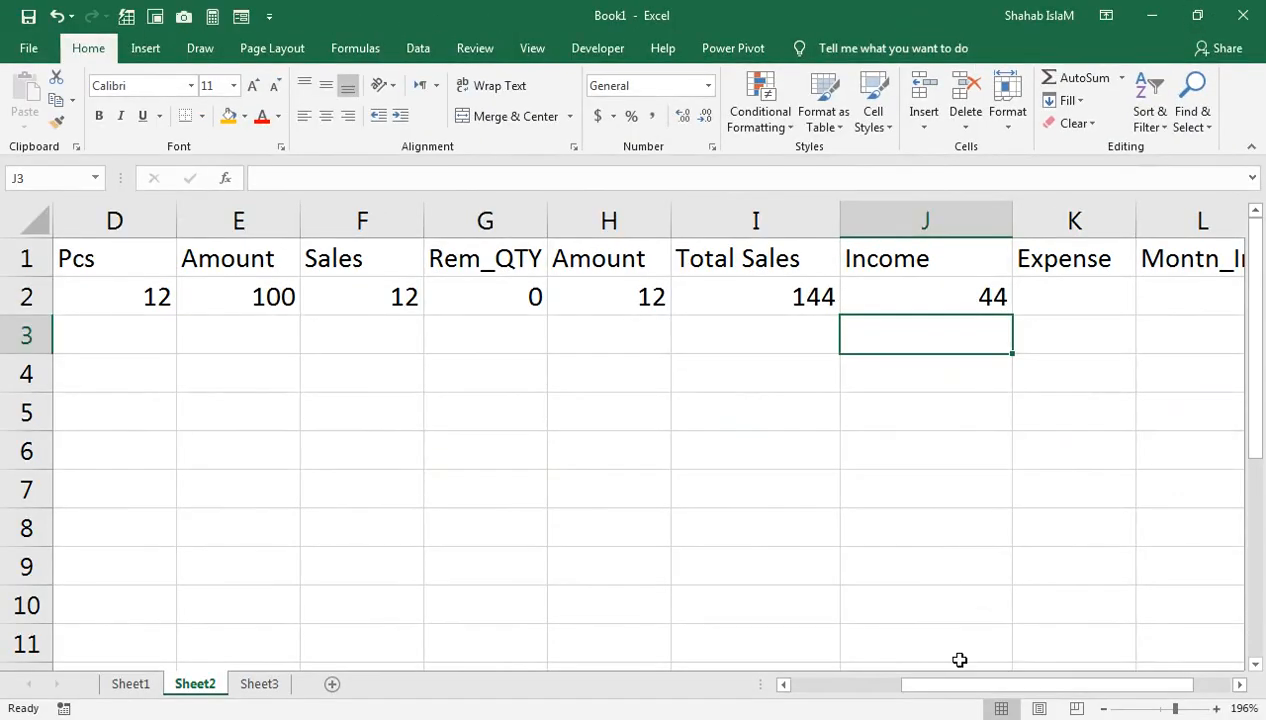
Step: Zoom the sheet to the selected range A1:L8 so the whole table width fits
{"action": "left_click_drag", "start_coordinate": [948, 688], "coordinate": [851, 690]}
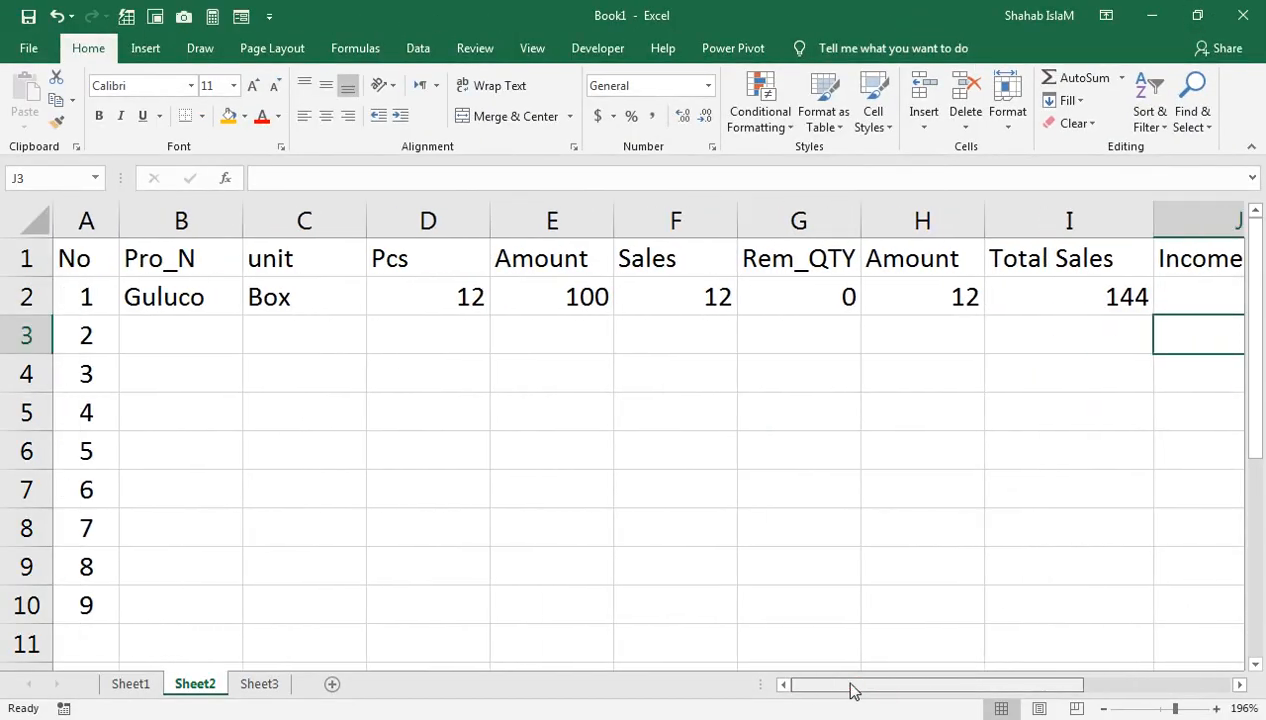
{"action": "left_click_drag", "start_coordinate": [90, 260], "coordinate": [953, 531]}
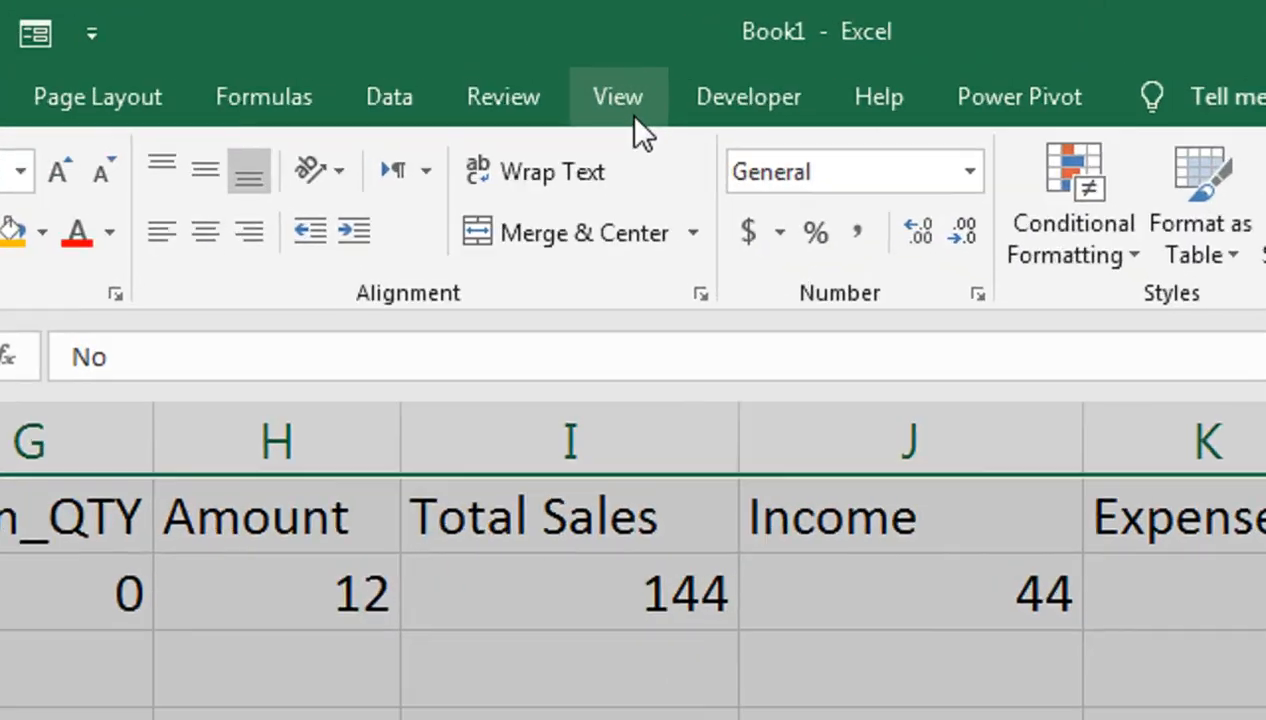
{"action": "left_click", "coordinate": [627, 114]}
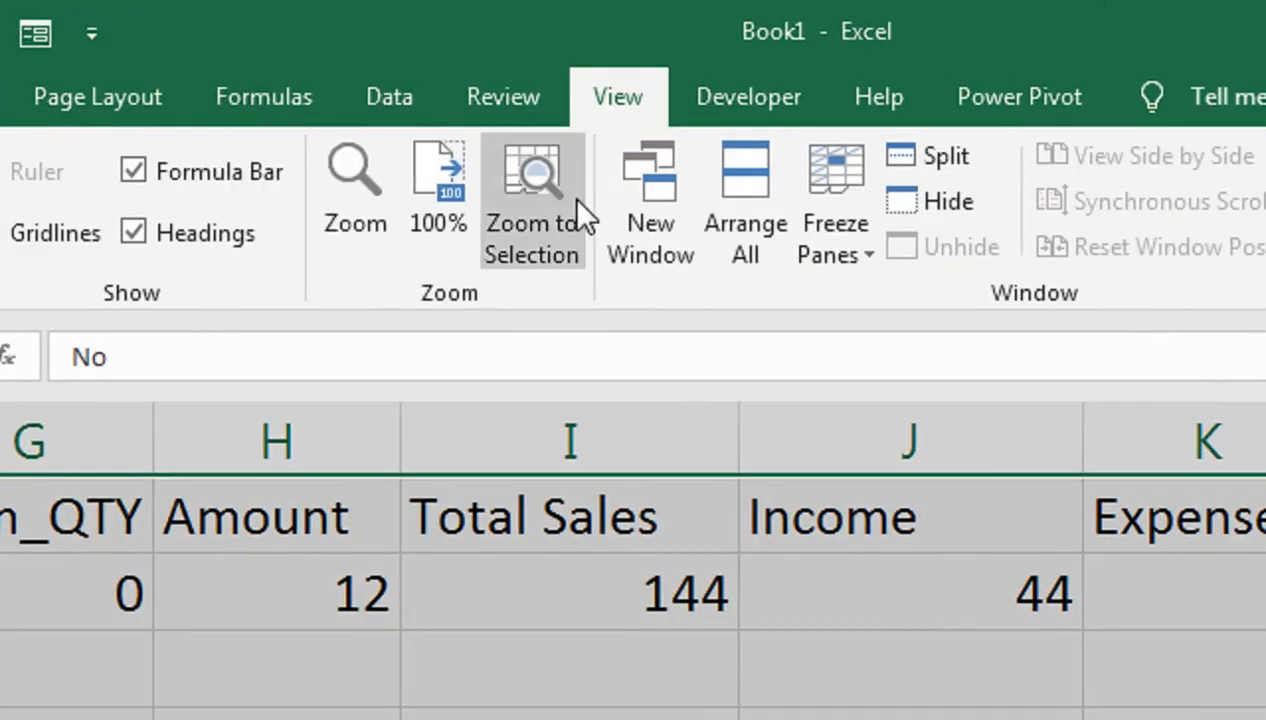
{"action": "left_click", "coordinate": [575, 212]}
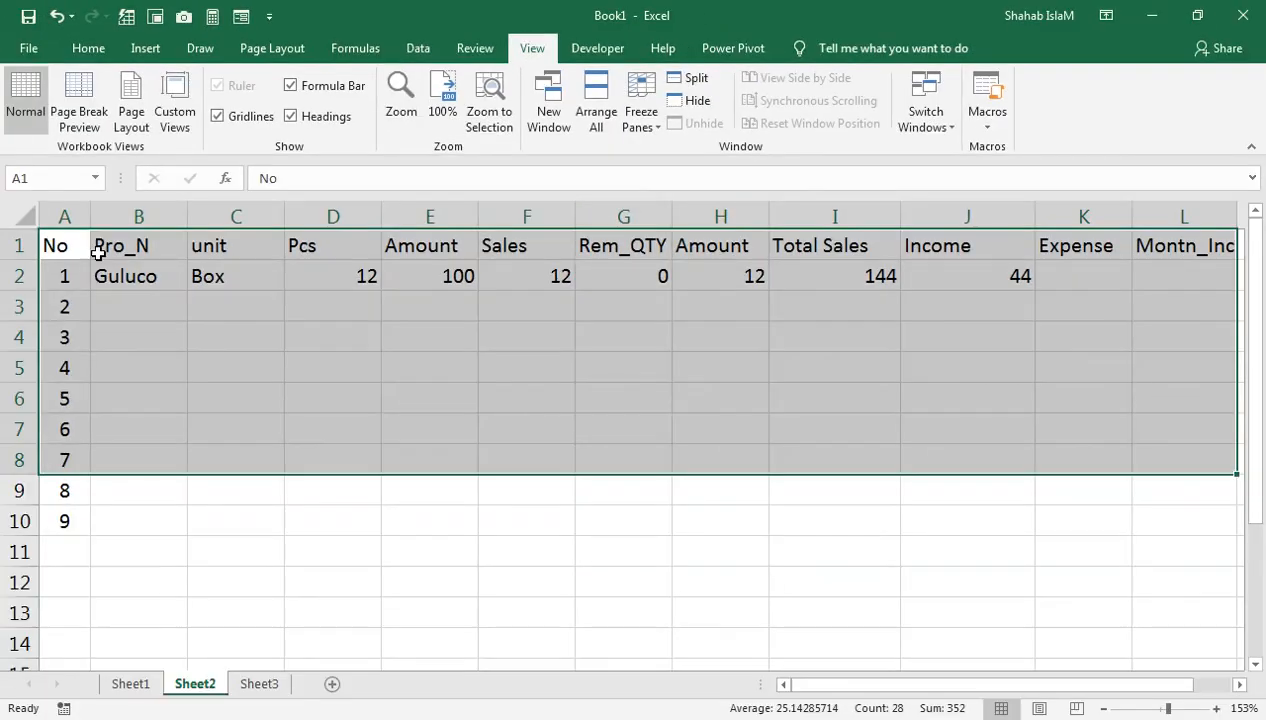
Step: Center the headers in A1:L1 horizontally and vertically, and make row 1 taller
{"action": "left_click_drag", "start_coordinate": [88, 246], "coordinate": [1190, 246]}
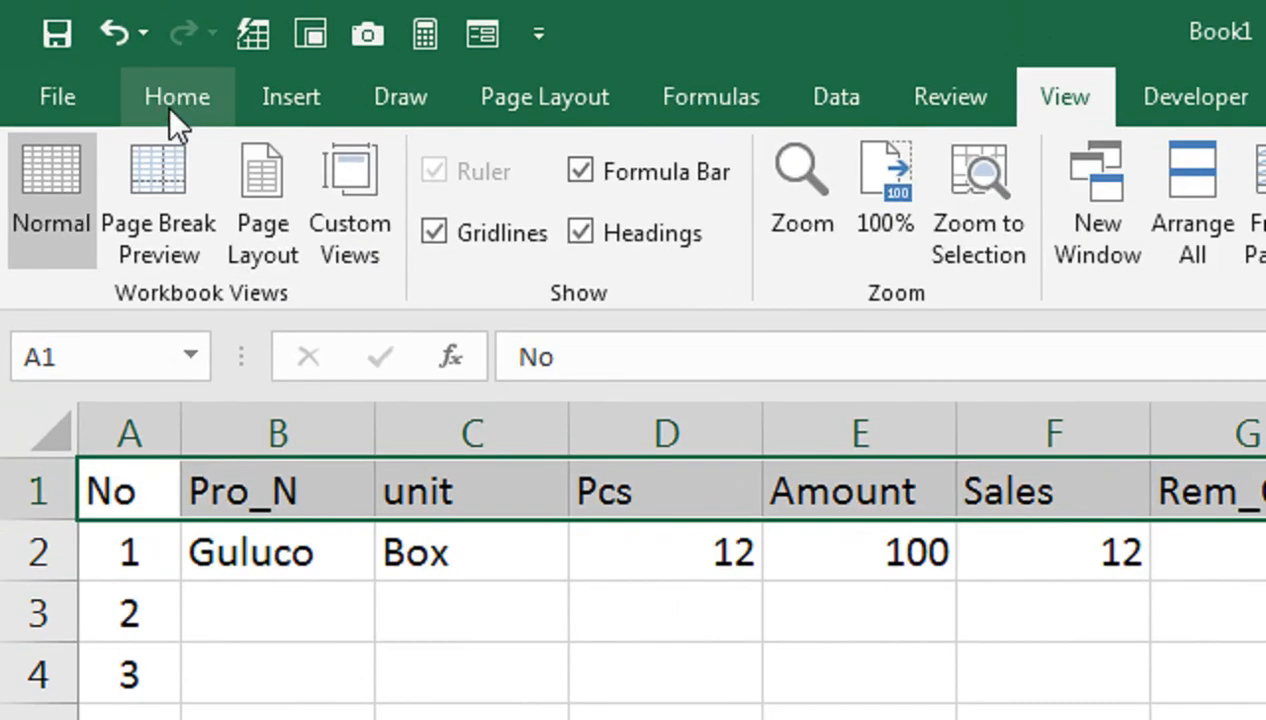
{"action": "left_click", "coordinate": [87, 50]}
{"action": "left_click", "coordinate": [660, 250]}
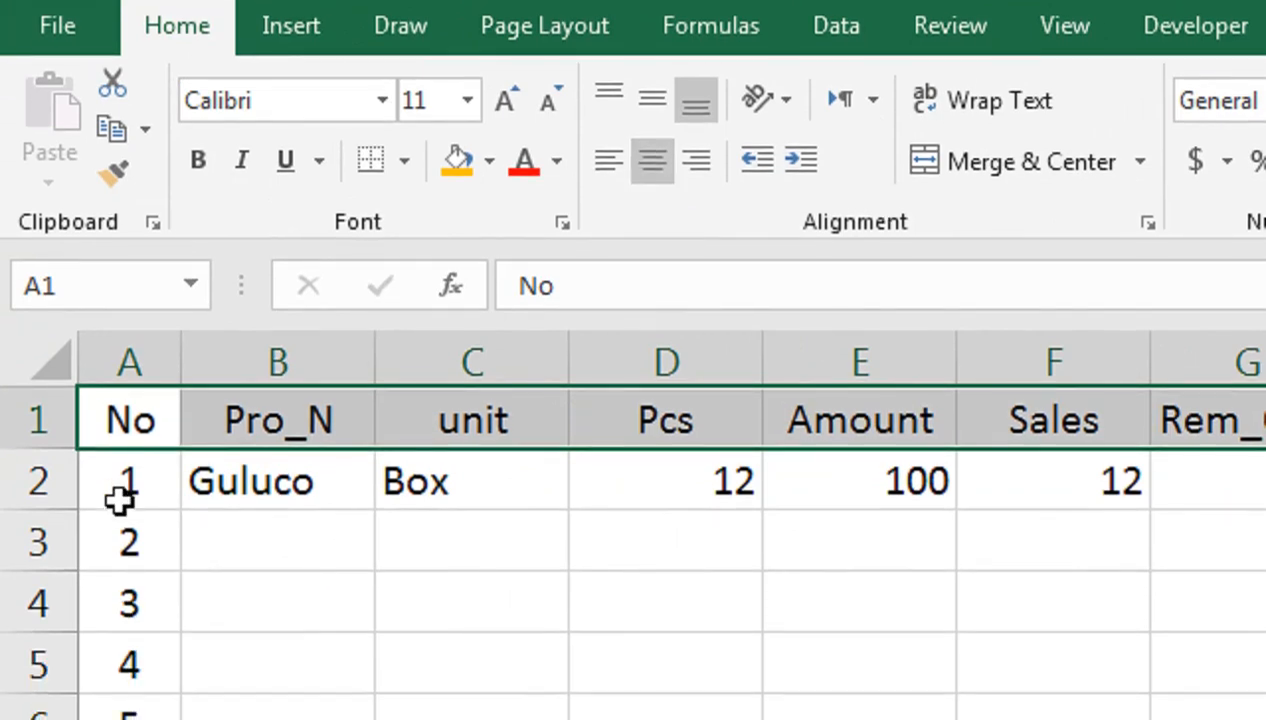
{"action": "left_click_drag", "start_coordinate": [73, 523], "coordinate": [72, 556]}
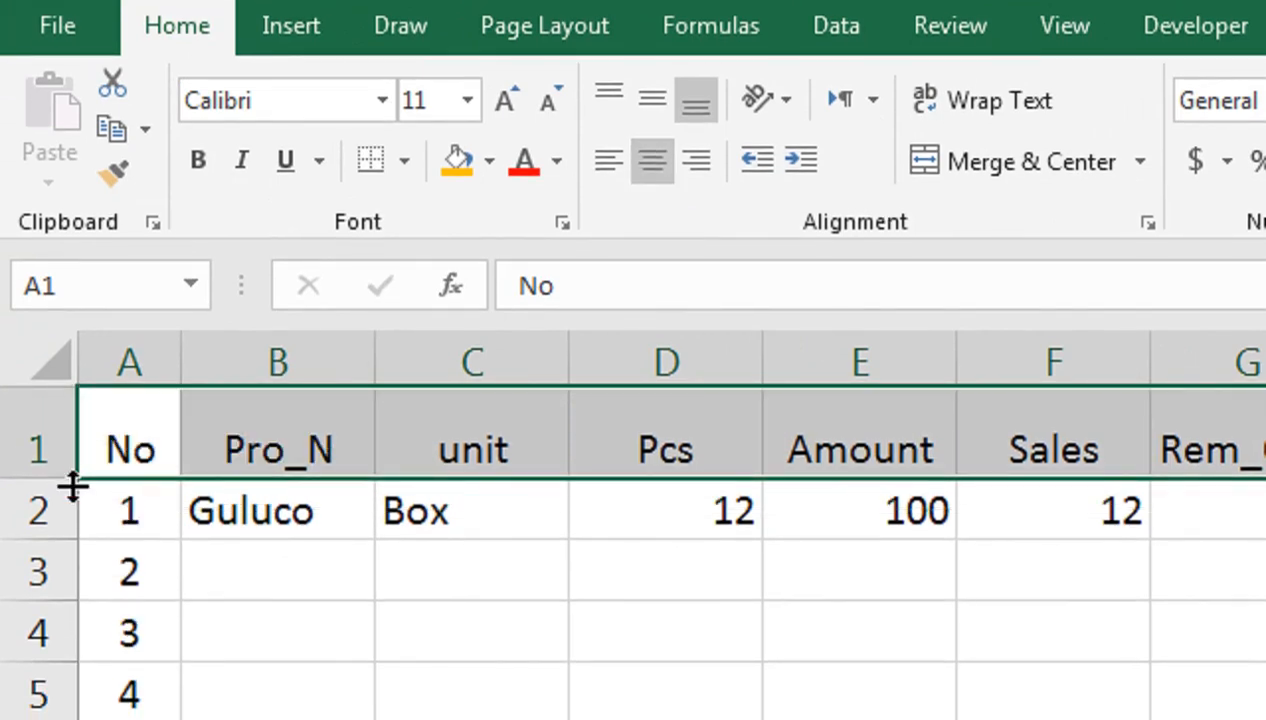
{"action": "left_click", "coordinate": [652, 100]}
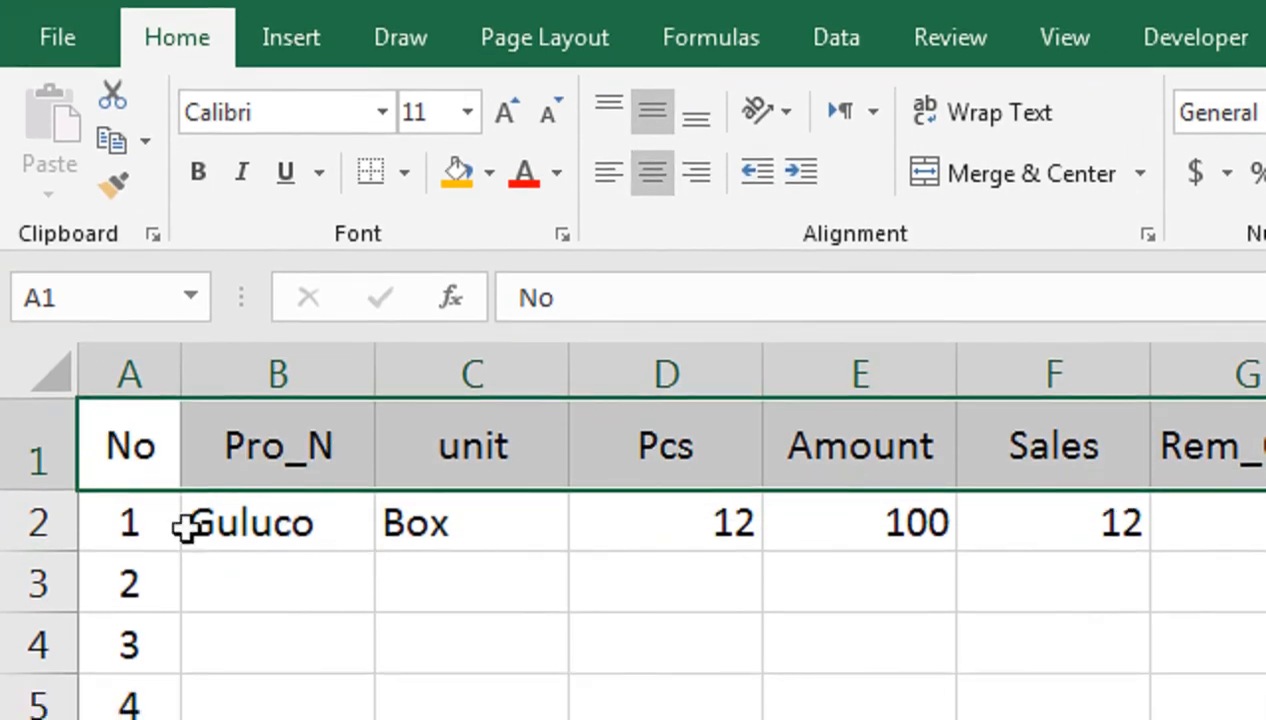
{"action": "left_click_drag", "start_coordinate": [88, 500], "coordinate": [72, 498]}
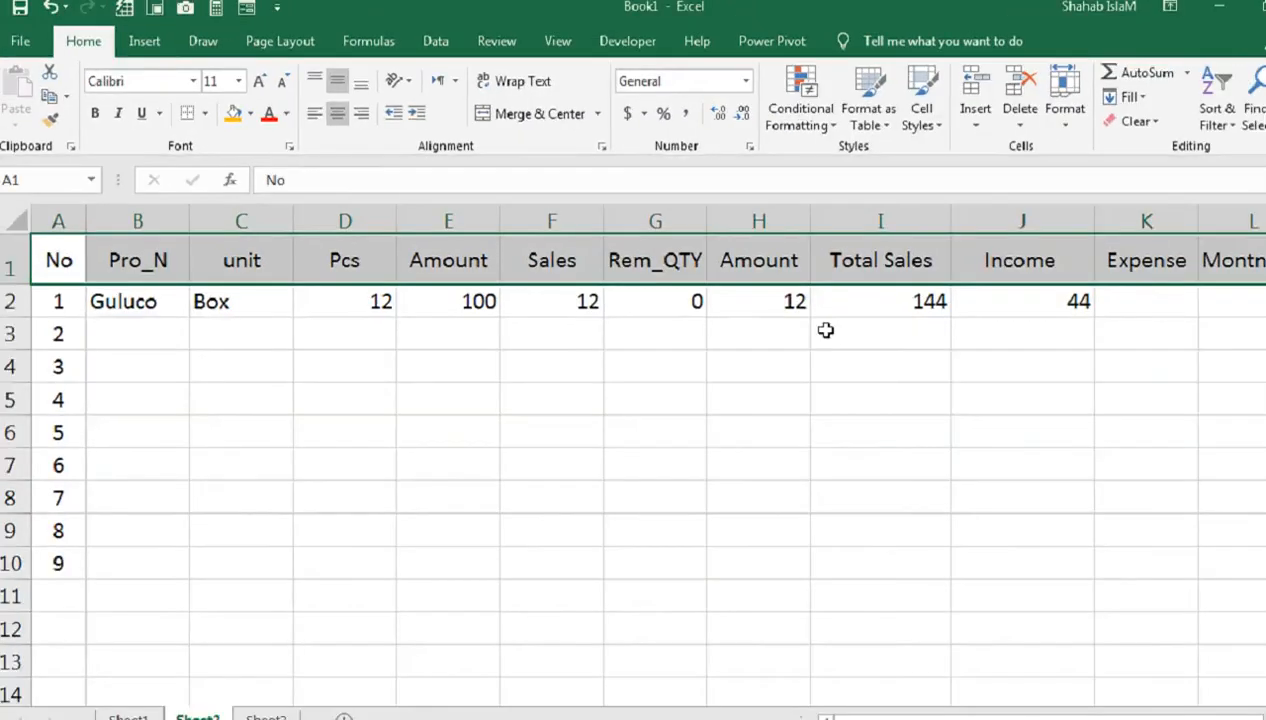
Step: Add "(capital)" on a second line of the Amount header in E1 and increase row 1's height to fit both lines
{"action": "left_click", "coordinate": [1007, 298]}
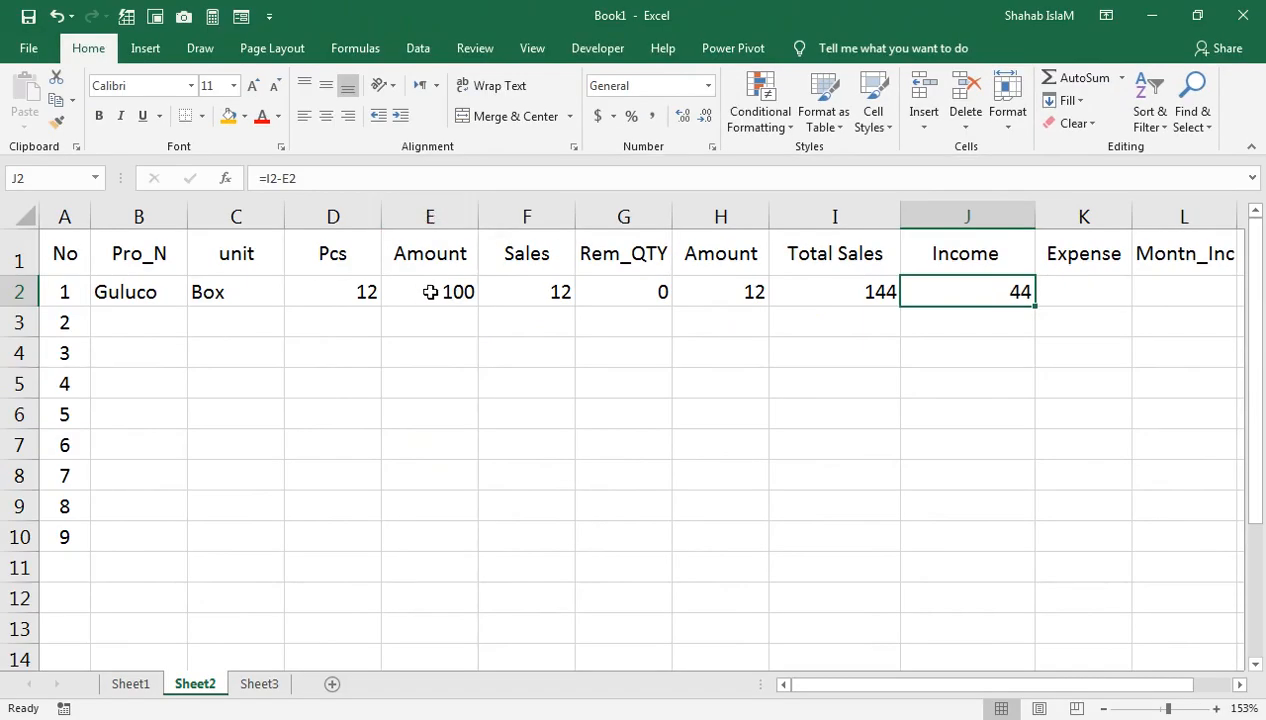
{"action": "left_click", "coordinate": [432, 252]}
{"action": "double_click", "coordinate": [432, 253]}
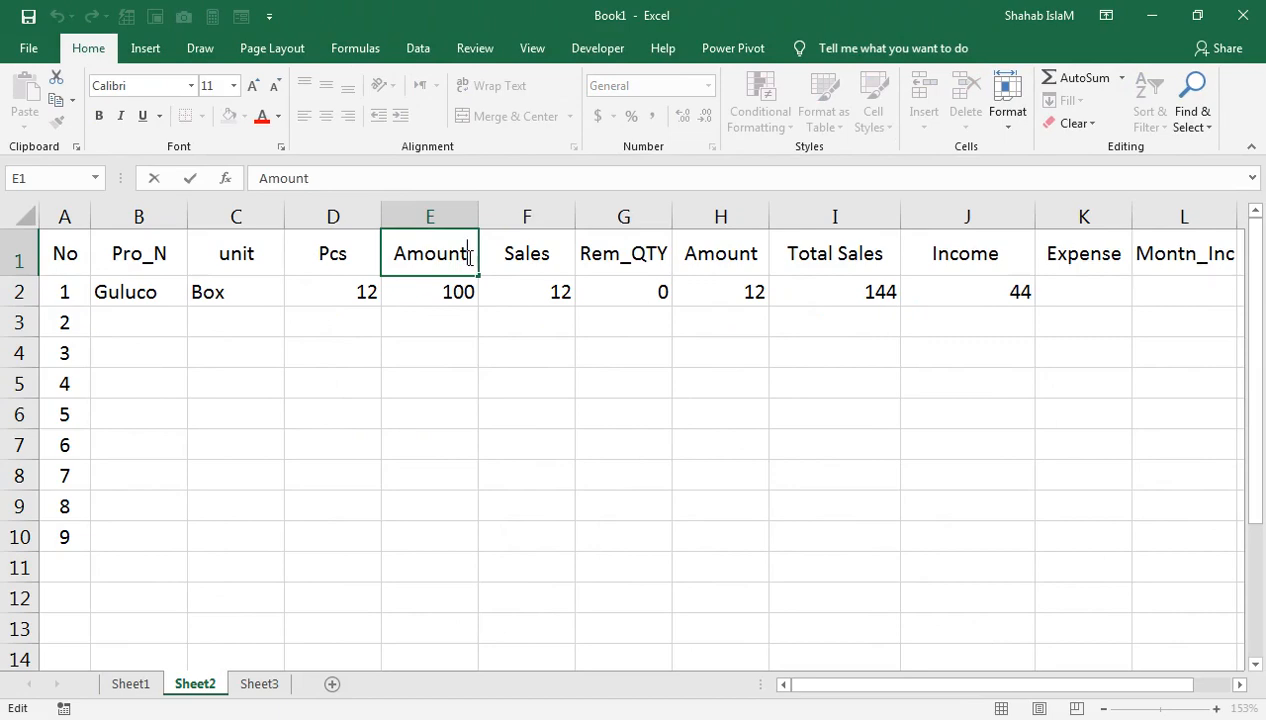
{"action": "key", "text": "Return"}
{"action": "key", "text": "BackSpace"}
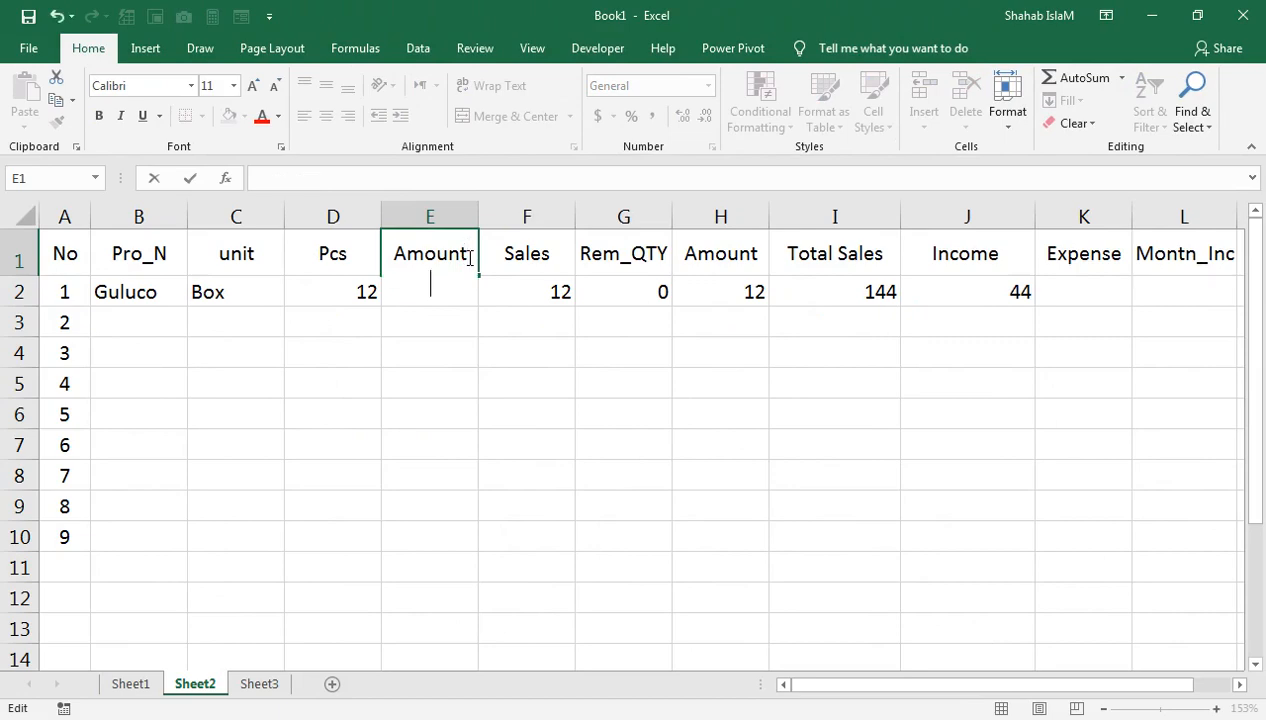
{"action": "type", "text": "(capital"}
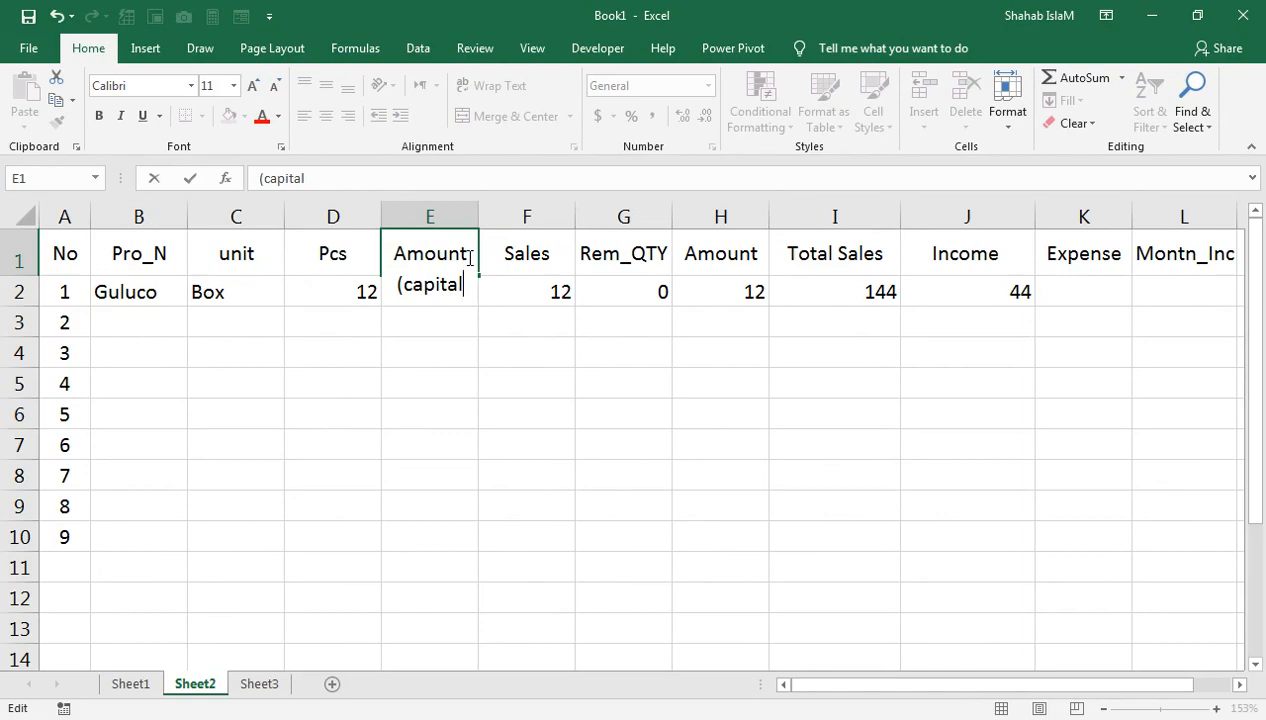
{"action": "type", "text": ")"}
{"action": "key", "text": "Return"}
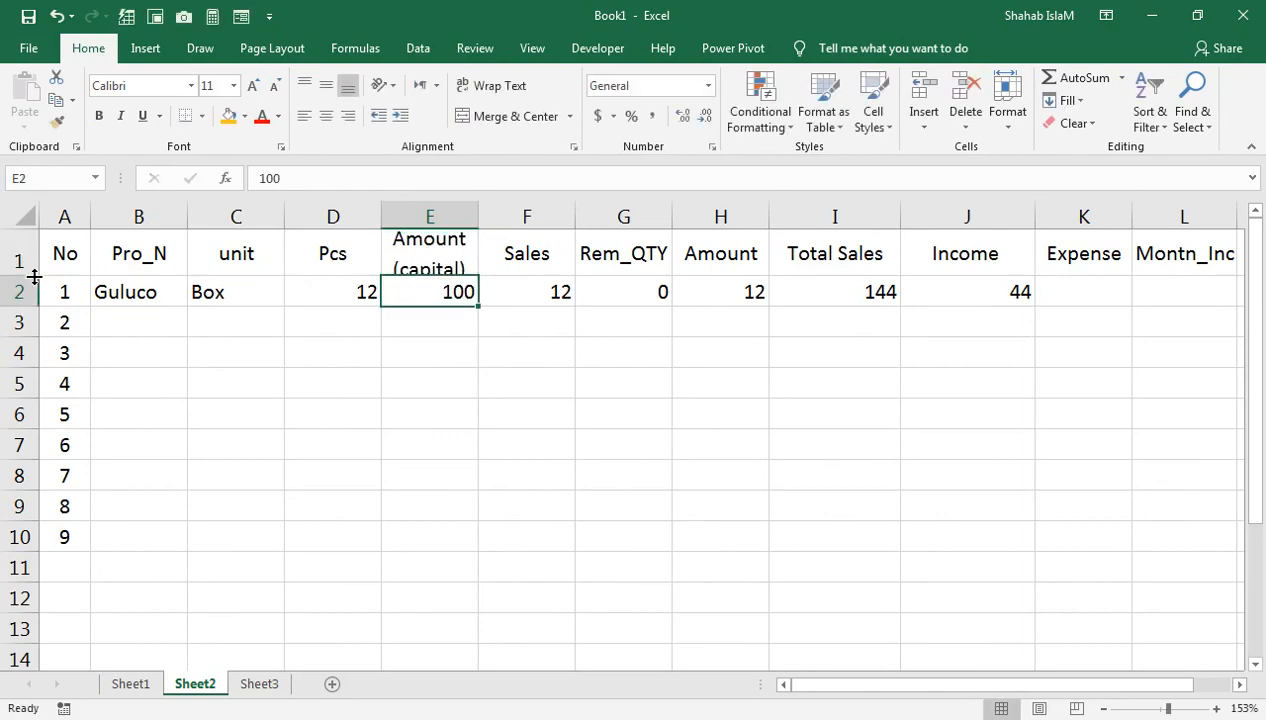
{"action": "left_click_drag", "start_coordinate": [34, 277], "coordinate": [34, 291]}
Step: Capitalize the second line of the E1 header to "(Capital)" and make row 1 slightly taller
{"action": "left_click", "coordinate": [412, 272]}
{"action": "double_click", "coordinate": [412, 285]}
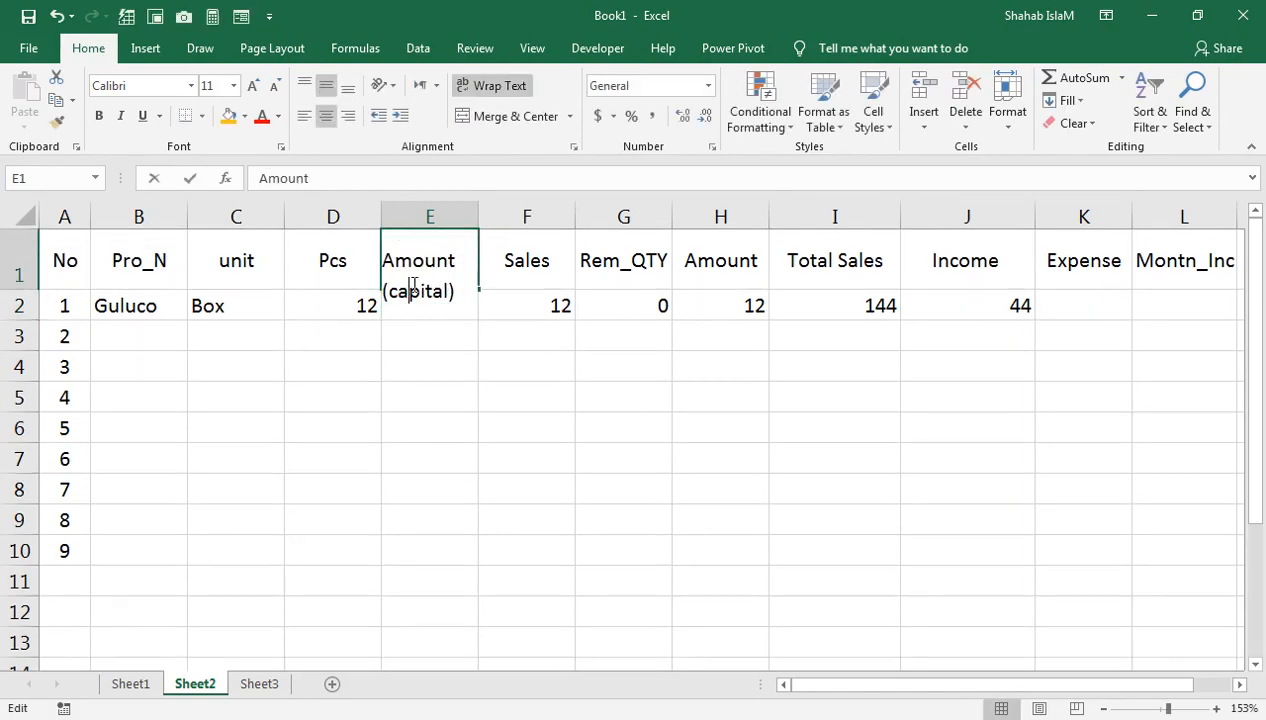
{"action": "key", "text": "BackSpace"}
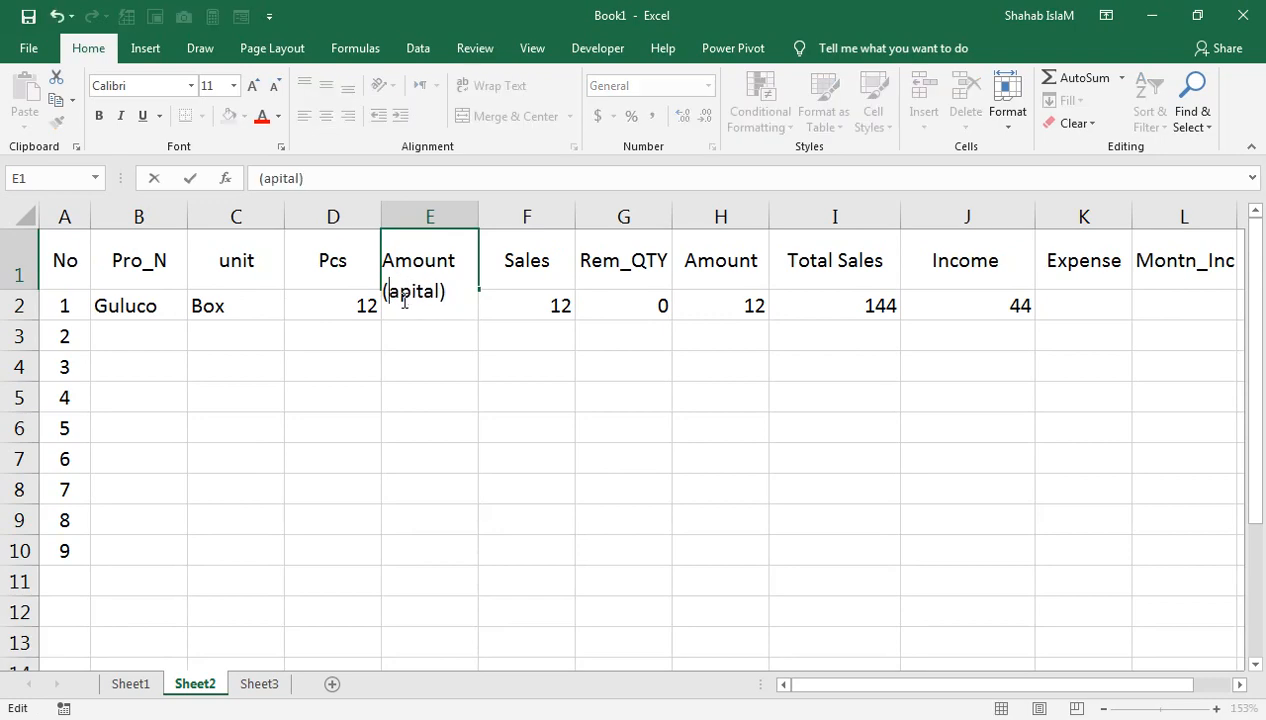
{"action": "type", "text": "C"}
{"action": "left_click", "coordinate": [559, 423]}
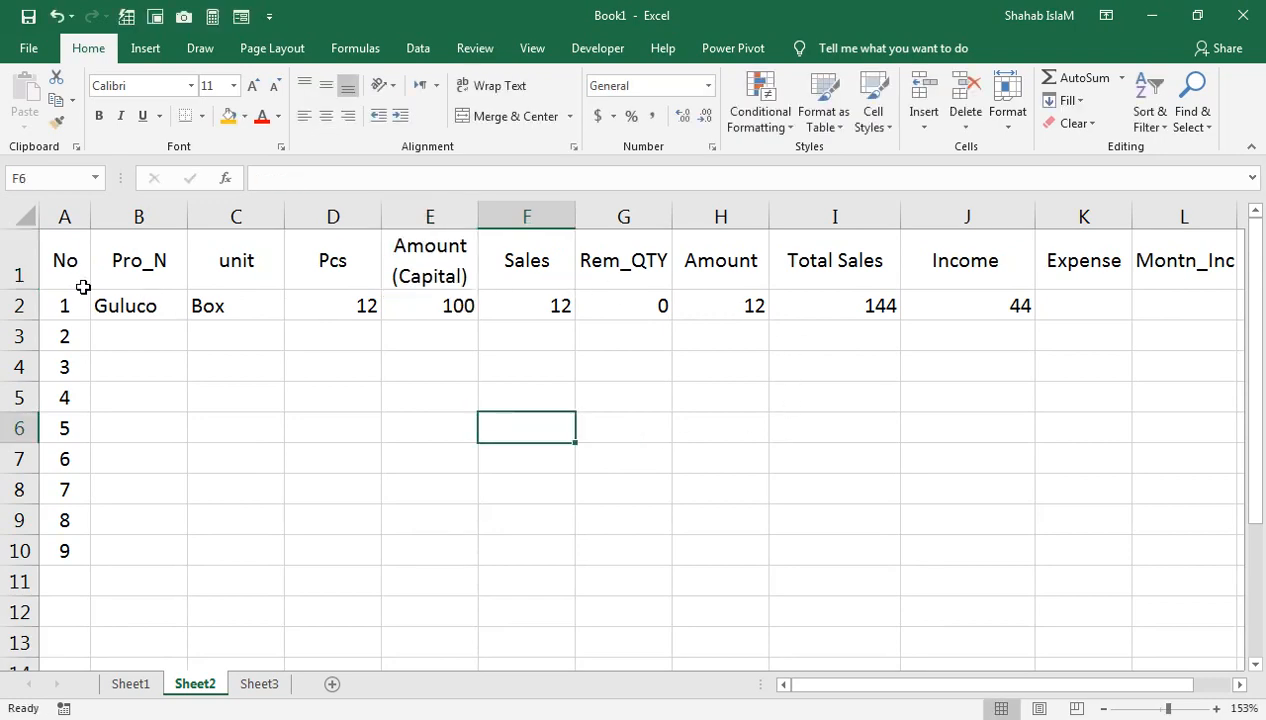
{"action": "left_click_drag", "start_coordinate": [24, 290], "coordinate": [24, 296]}
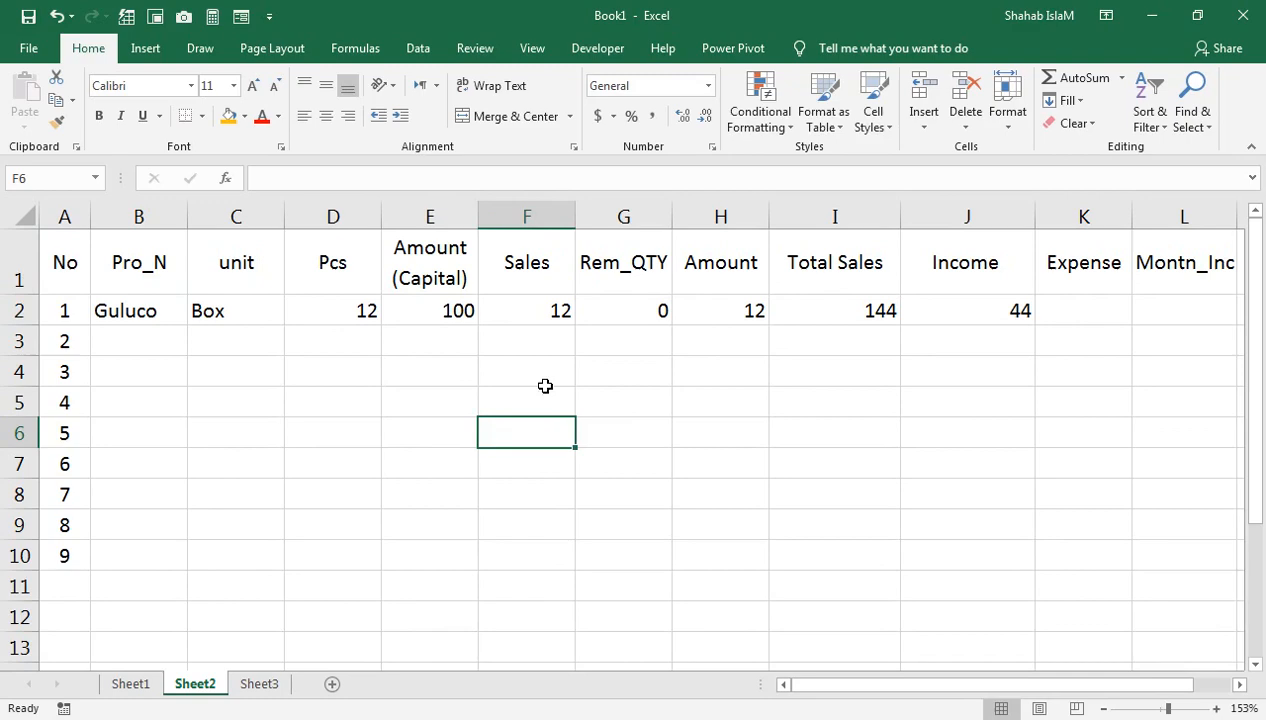
{"action": "left_click", "coordinate": [998, 320]}
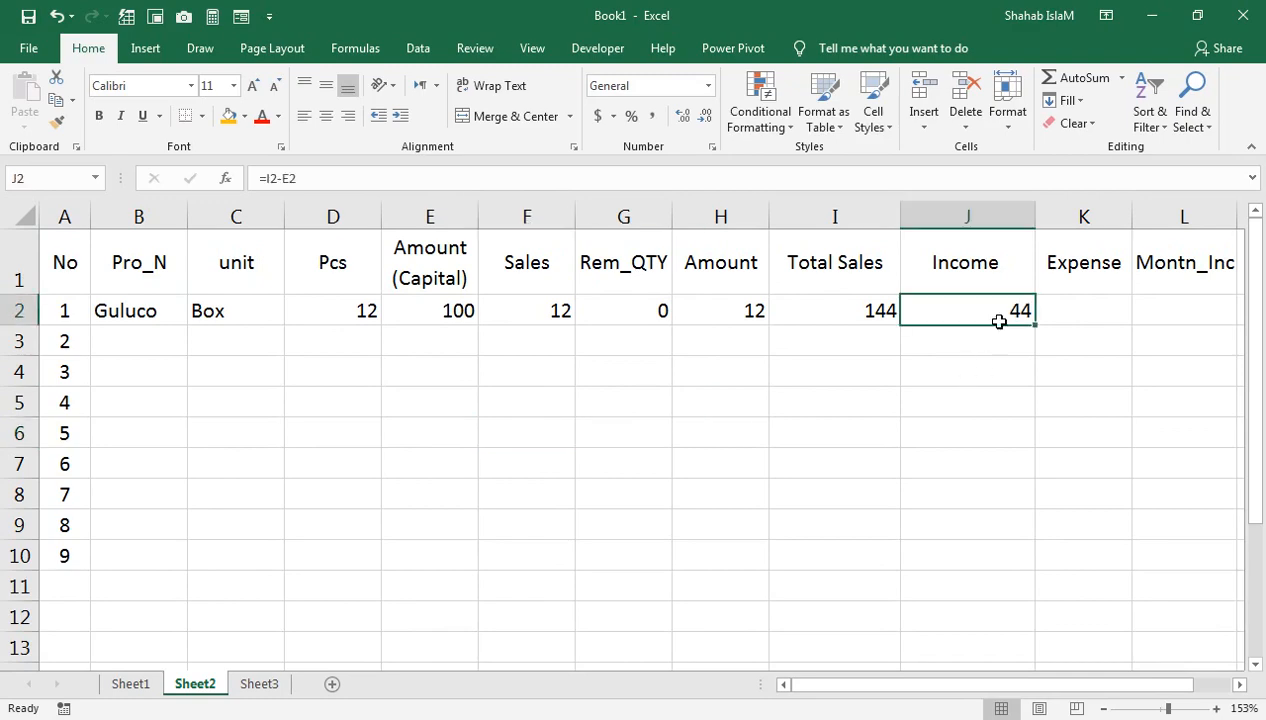
Step: Enter 20 as the Expense of the first product in K2
{"action": "left_click", "coordinate": [1088, 306]}
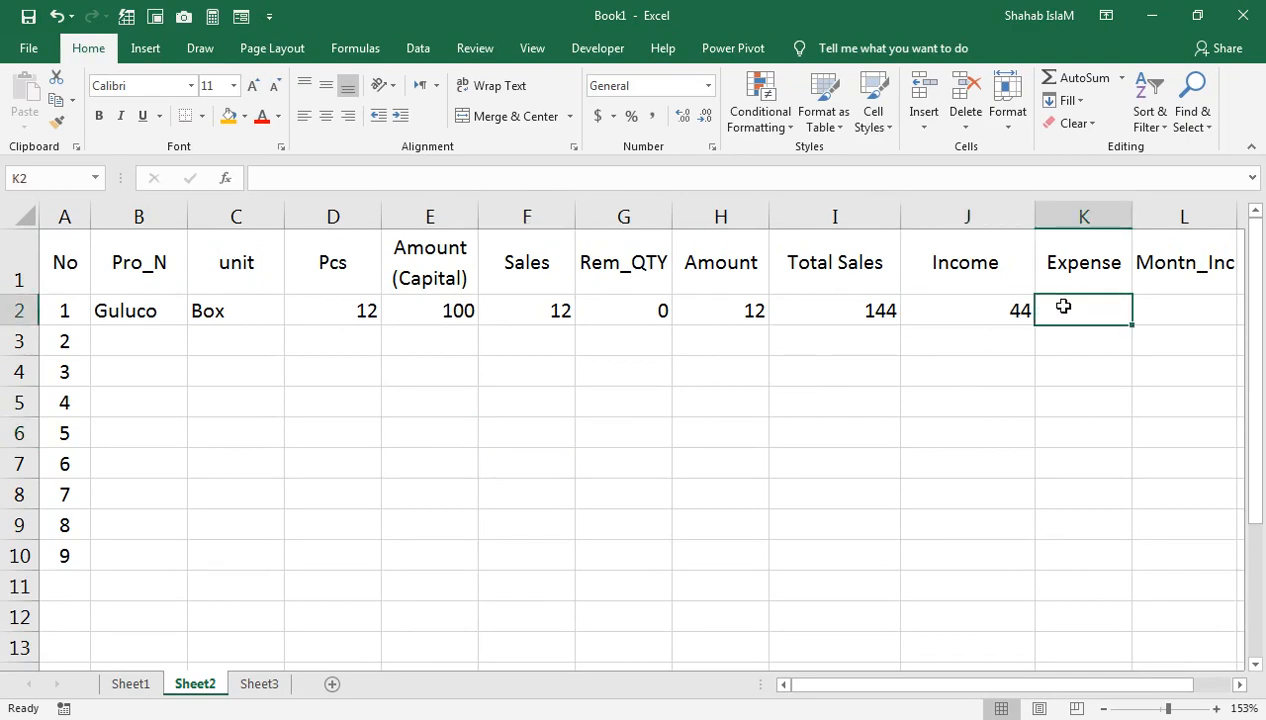
{"action": "type", "text": "20"}
{"action": "key", "text": "Return"}
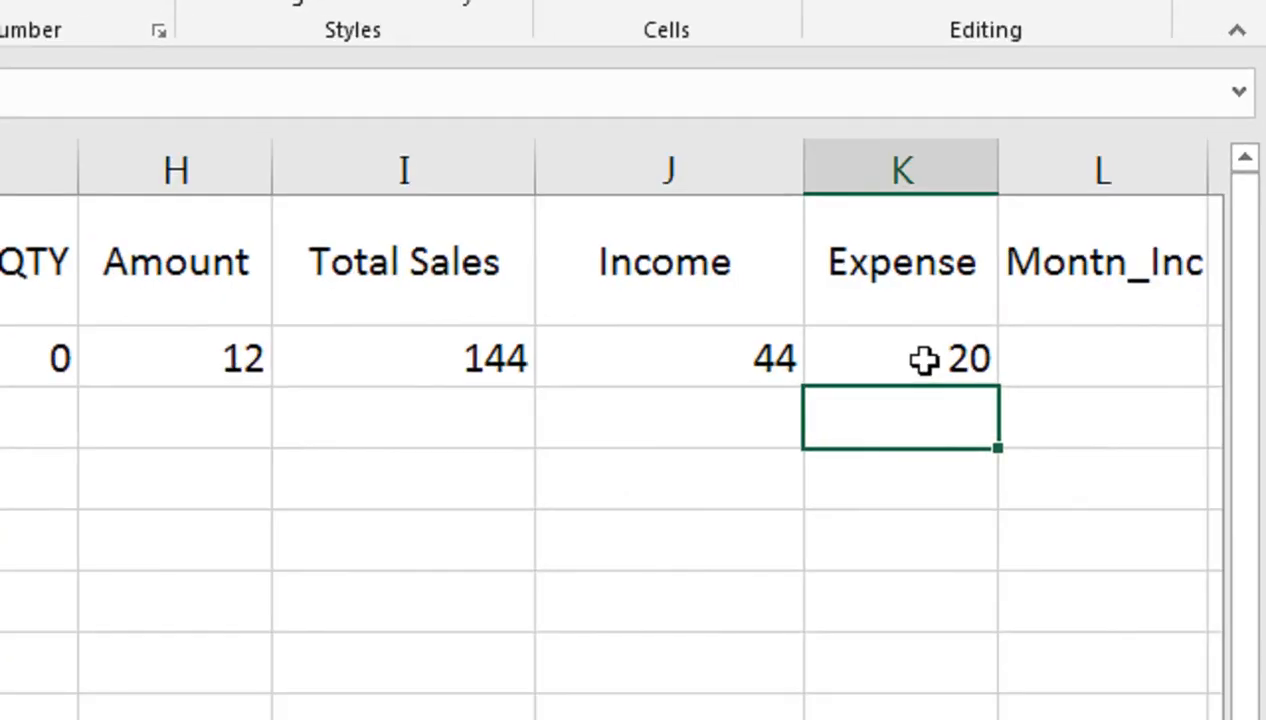
Step: Correct the spelling of the header in L1 to "Month_Inc"
{"action": "left_click", "coordinate": [1068, 361]}
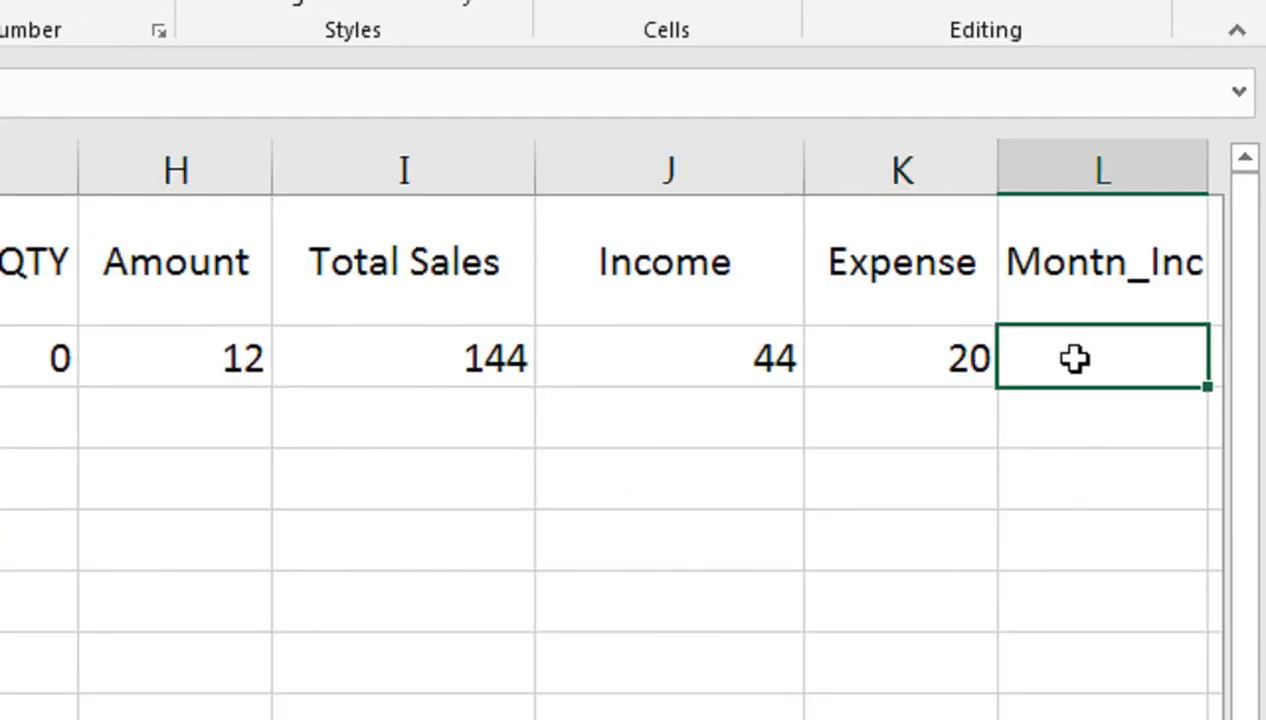
{"action": "double_click", "coordinate": [1120, 256]}
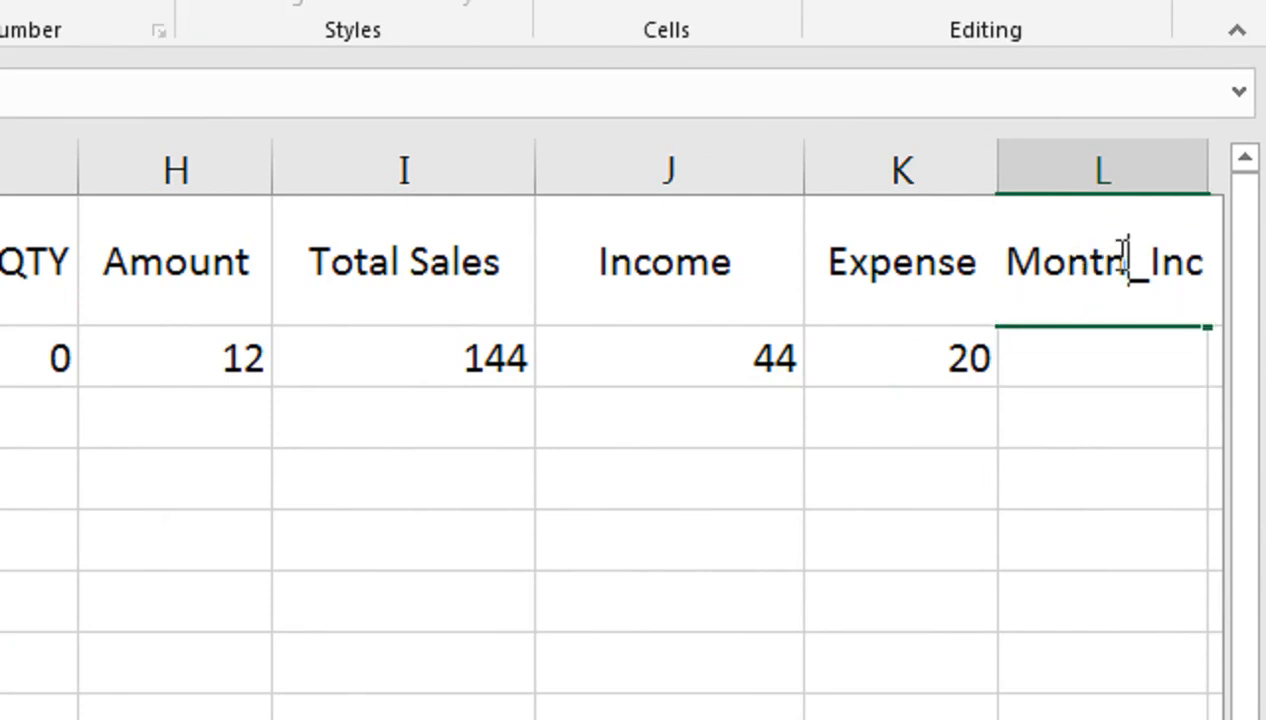
{"action": "key", "text": "BackSpace"}
{"action": "type", "text": "h"}
{"action": "left_click", "coordinate": [1105, 373]}
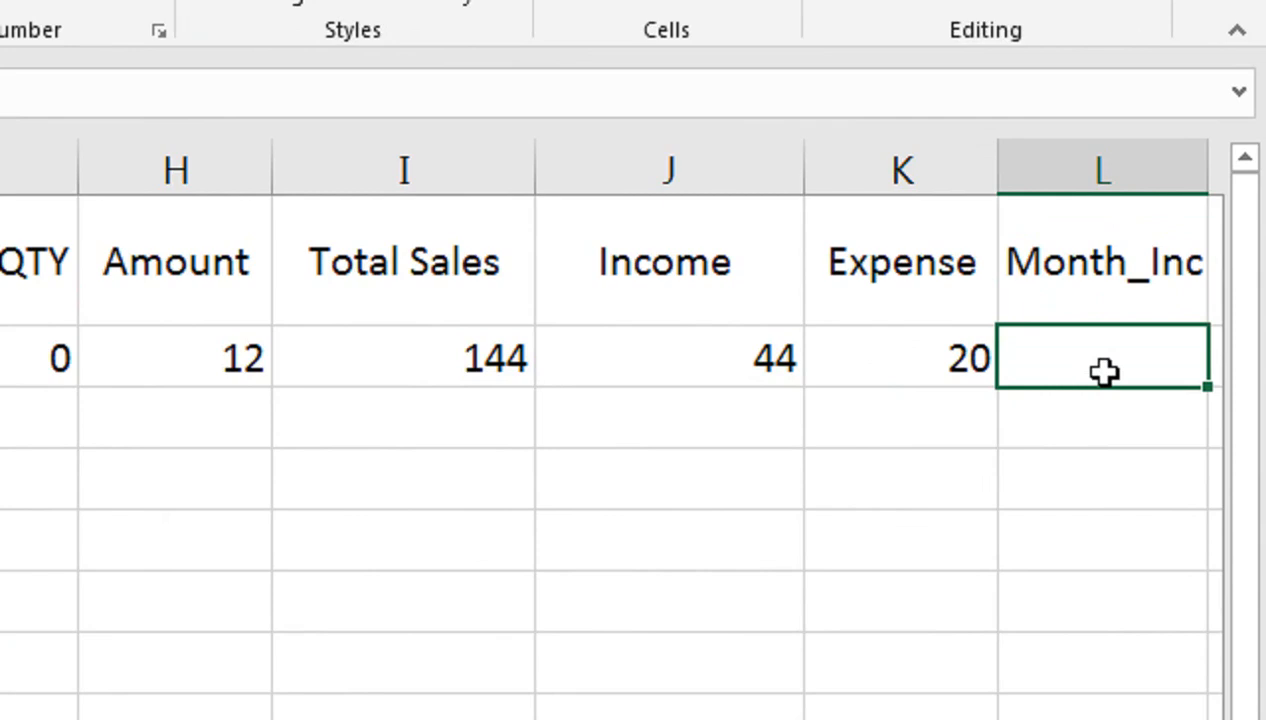
Step: Calculate the monthly income in L2 as Income minus Expense with the formula =J2-K2
{"action": "type", "text": "="}
{"action": "left_click", "coordinate": [757, 333]}
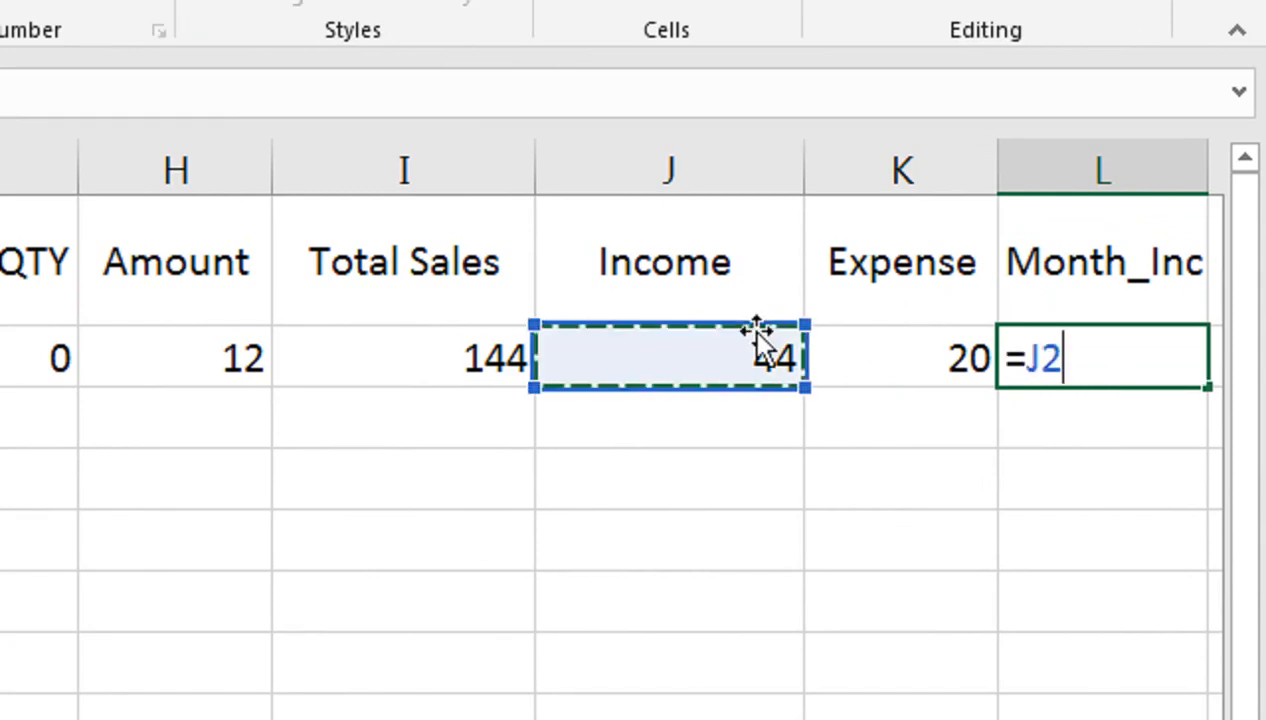
{"action": "type", "text": "-"}
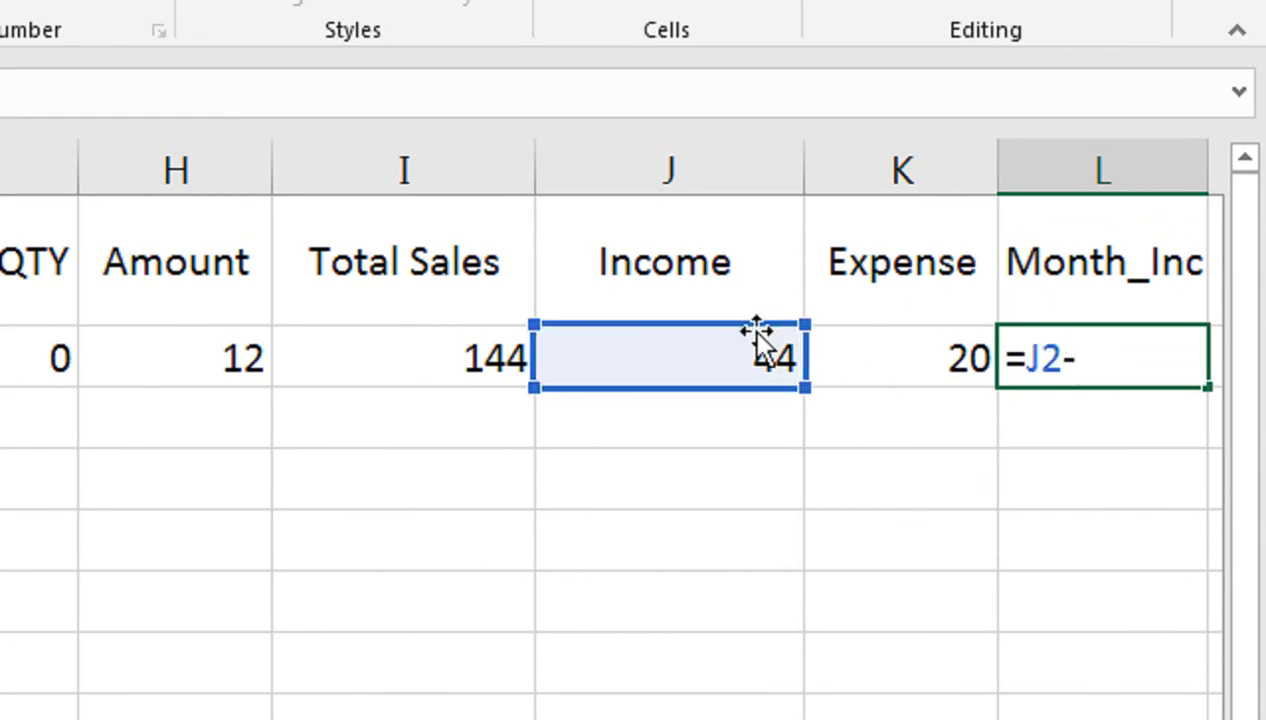
{"action": "left_click", "coordinate": [930, 363]}
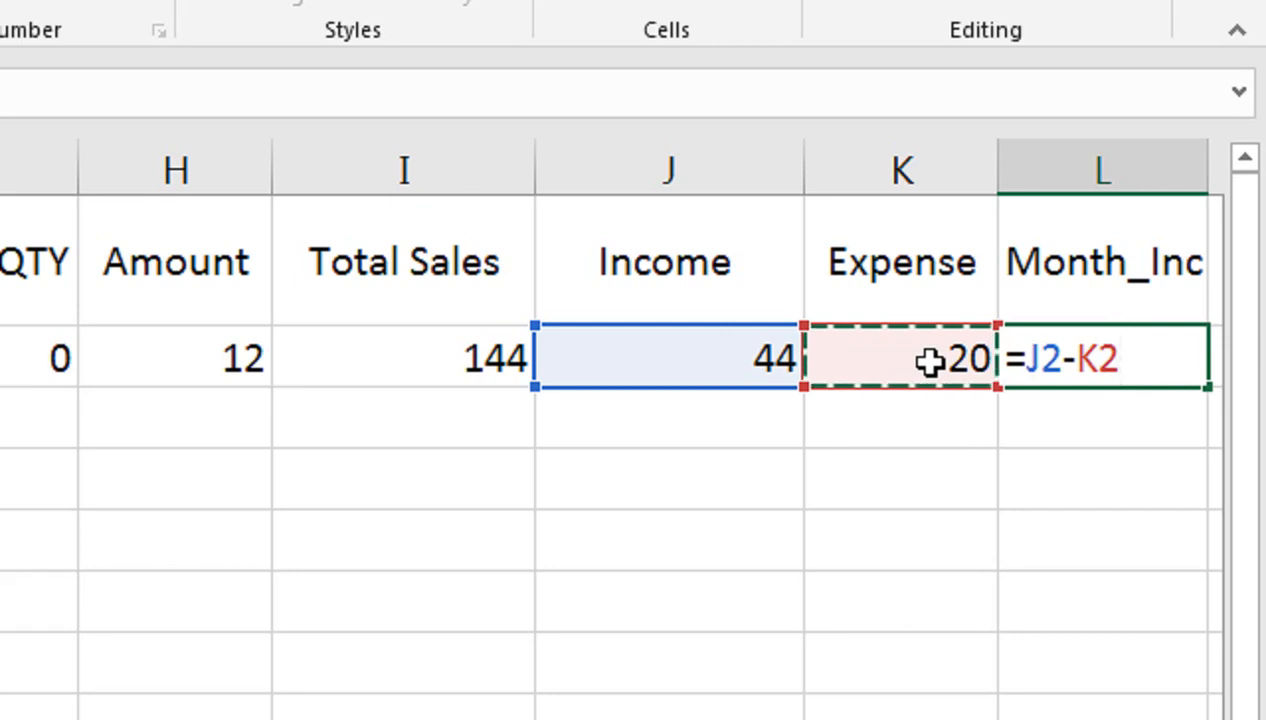
{"action": "key", "text": "Return"}
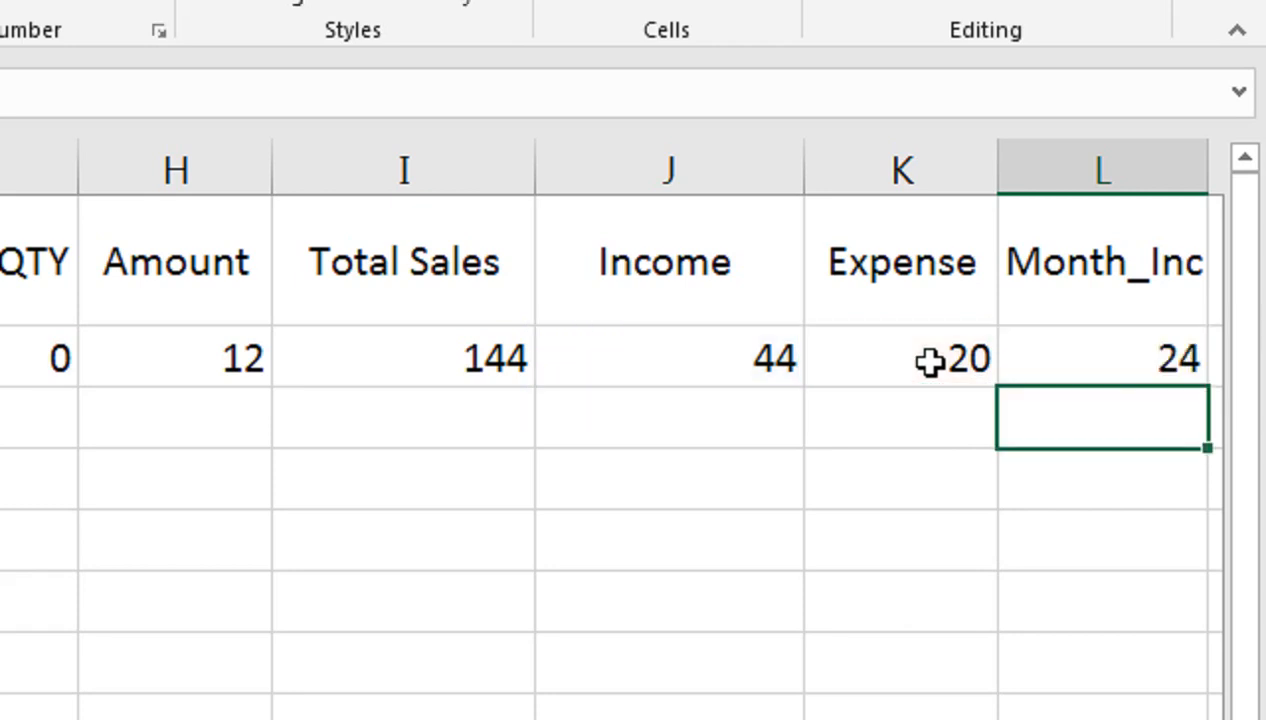
{"action": "left_click", "coordinate": [1054, 359]}
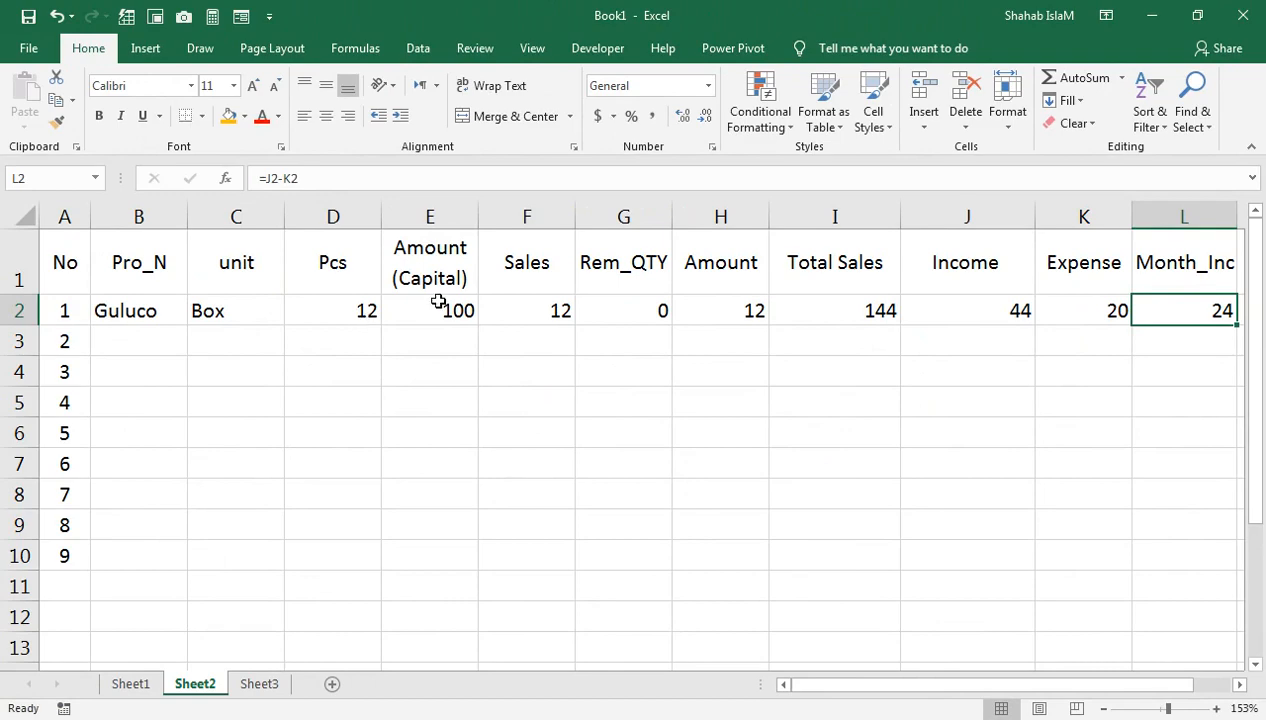
Step: Fill the Rem_QTY formula from G2 down through G10
{"action": "key", "text": "Left"}
{"action": "key", "text": "Left"}
{"action": "key", "text": "Left"}
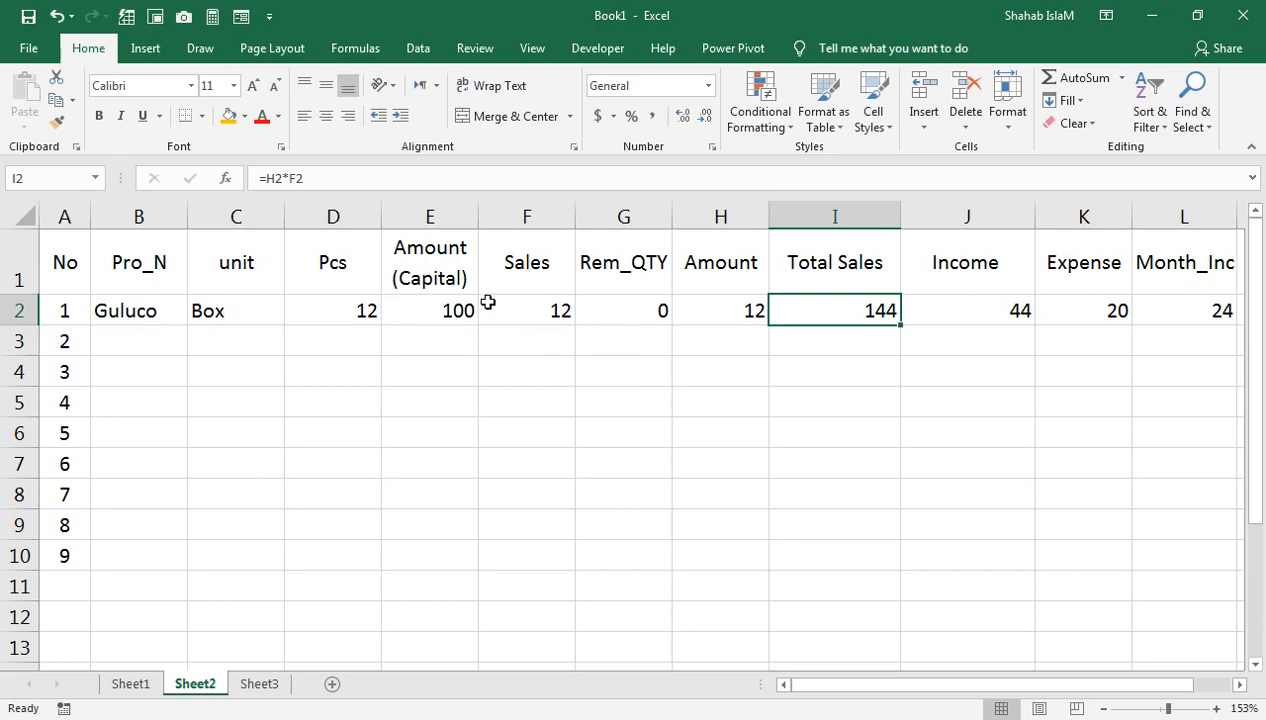
{"action": "left_click", "coordinate": [457, 307]}
{"action": "key", "text": "Right"}
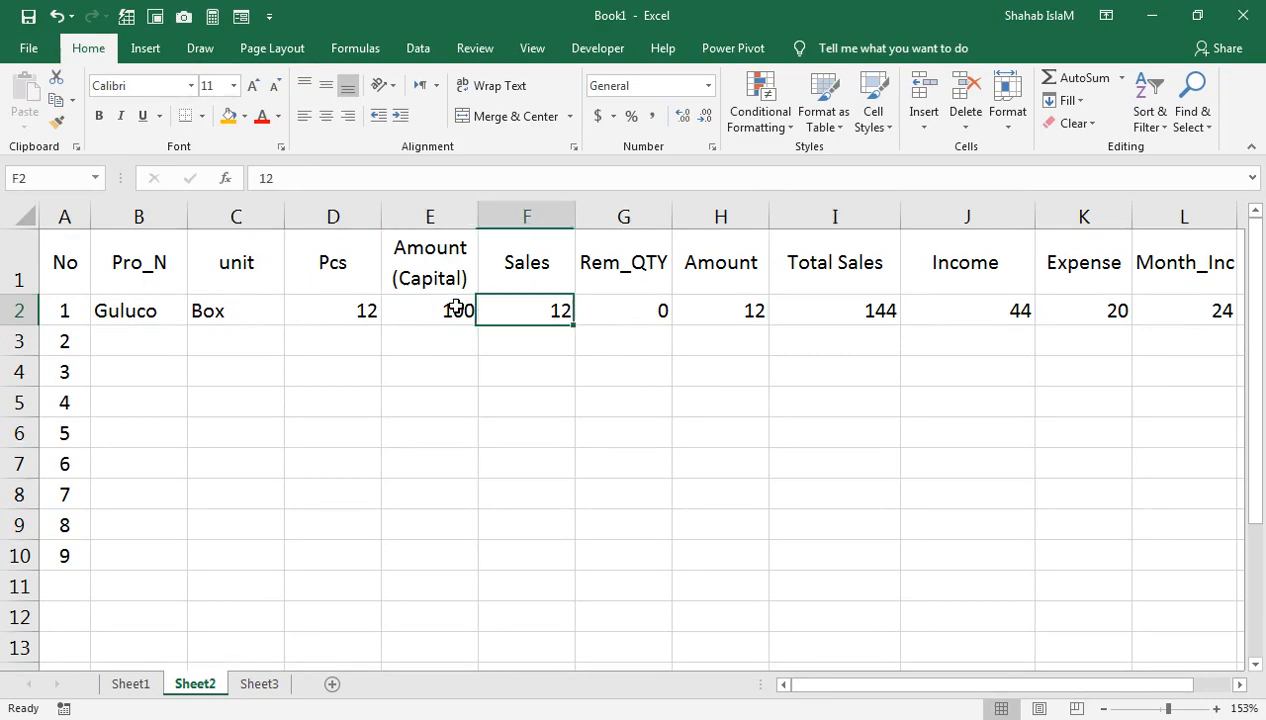
{"action": "key", "text": "Right"}
{"action": "key", "text": "shift+Down"}
{"action": "key", "text": "shift+Down"}
{"action": "key", "text": "shift+Down"}
{"action": "key", "text": "shift+Down"}
{"action": "key", "text": "shift+Down"}
{"action": "key", "text": "shift+Down"}
{"action": "key", "text": "shift+Down"}
{"action": "key", "text": "shift+Down"}
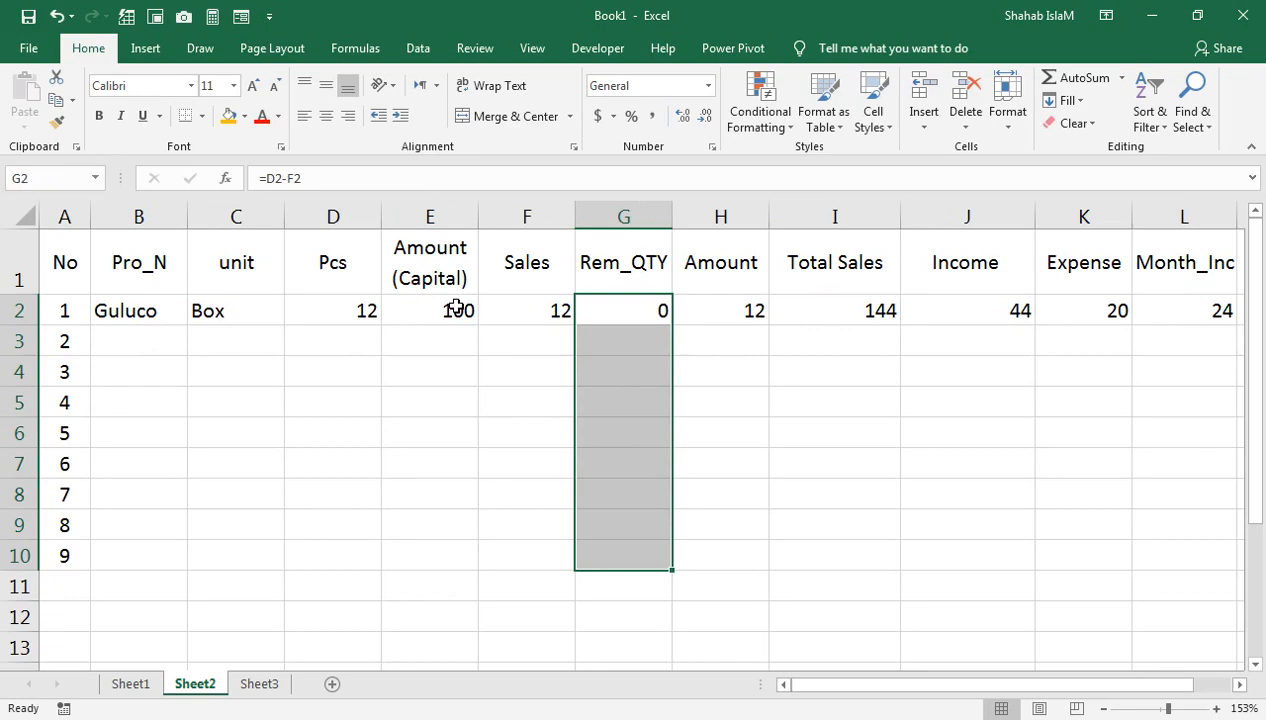
{"action": "key", "text": "ctrl+d"}
Step: Fill the Total Sales formula from I2 down through I10
{"action": "key", "text": "Right"}
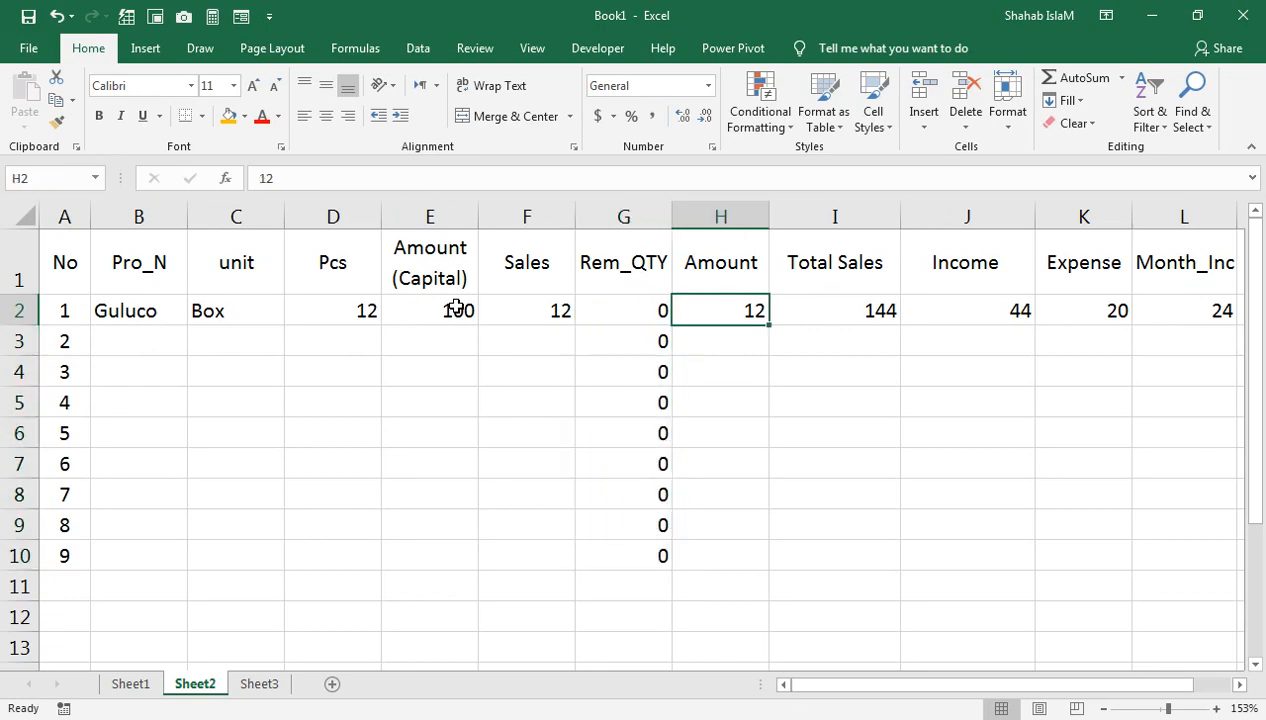
{"action": "key", "text": "Right"}
{"action": "key", "text": "shift+Down"}
{"action": "key", "text": "shift+Down"}
{"action": "key", "text": "shift+Down"}
{"action": "key", "text": "shift+Down"}
{"action": "key", "text": "shift+Down"}
{"action": "key", "text": "shift+Down"}
{"action": "key", "text": "shift+Down"}
{"action": "key", "text": "shift+Down"}
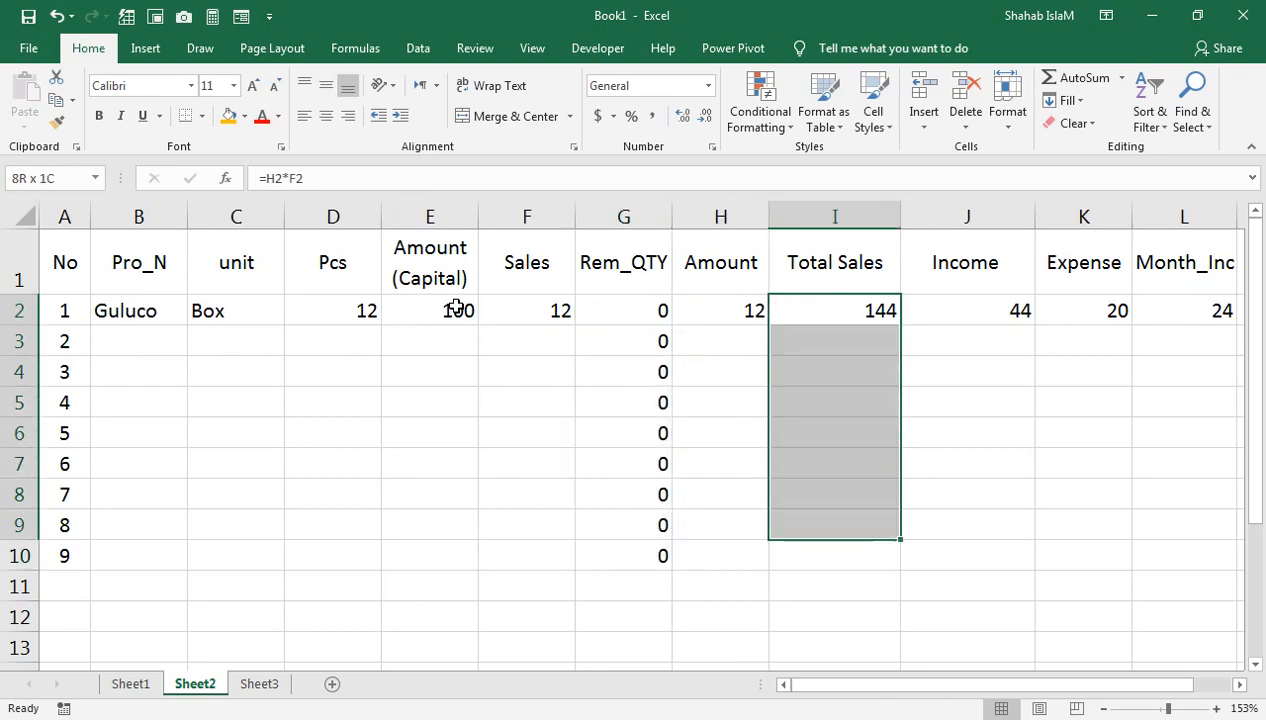
{"action": "key", "text": "ctrl+d"}
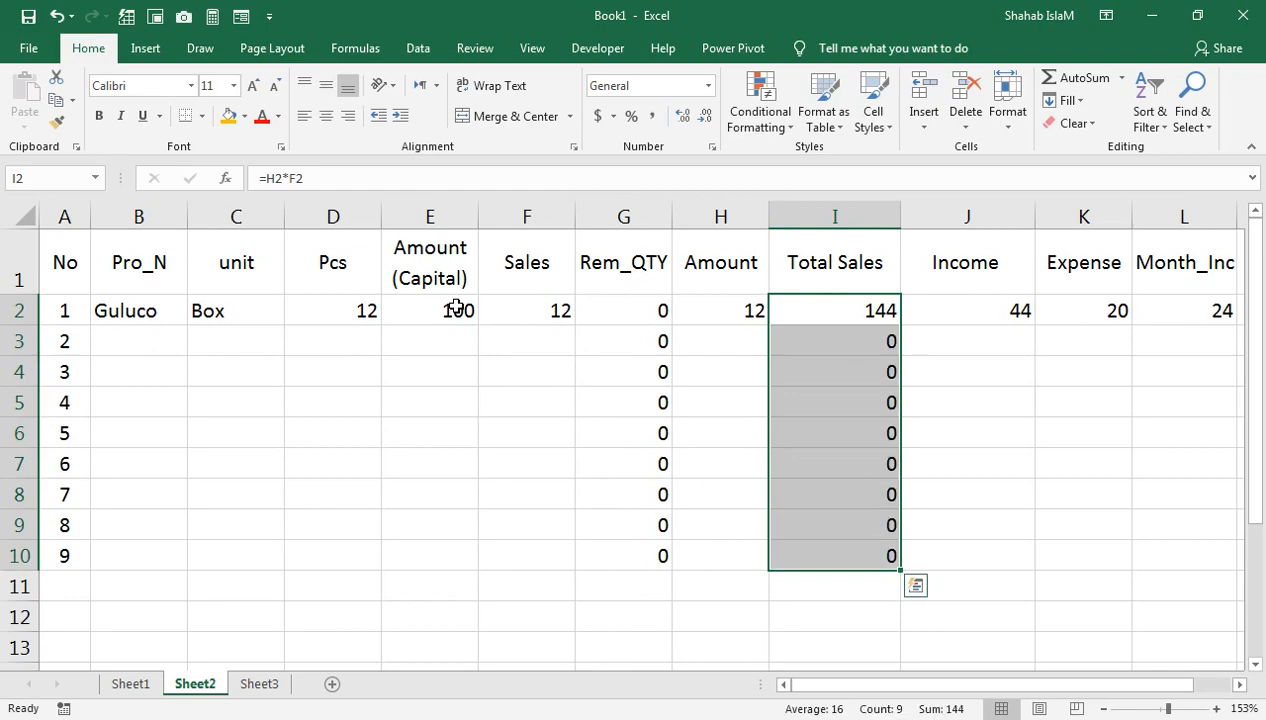
Step: Fill the Income formula from J2 down through J10
{"action": "key", "text": "Right"}
{"action": "key", "text": "Right"}
{"action": "key", "text": "Left"}
{"action": "key", "text": "shift+Down"}
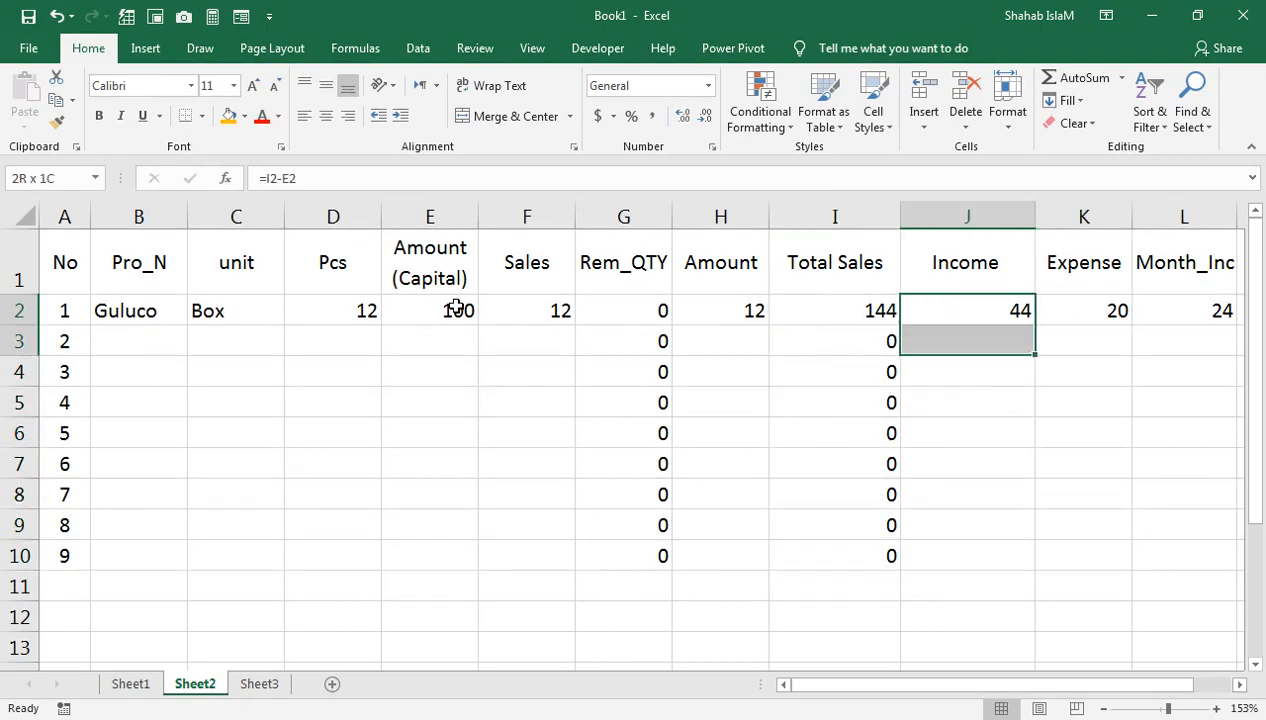
{"action": "key", "text": "shift+Down"}
{"action": "key", "text": "shift+Down"}
{"action": "key", "text": "shift+Down"}
{"action": "key", "text": "shift+Down"}
{"action": "key", "text": "shift+Down"}
{"action": "key", "text": "shift+Down"}
{"action": "key", "text": "shift+Down"}
{"action": "key", "text": "ctrl+d"}
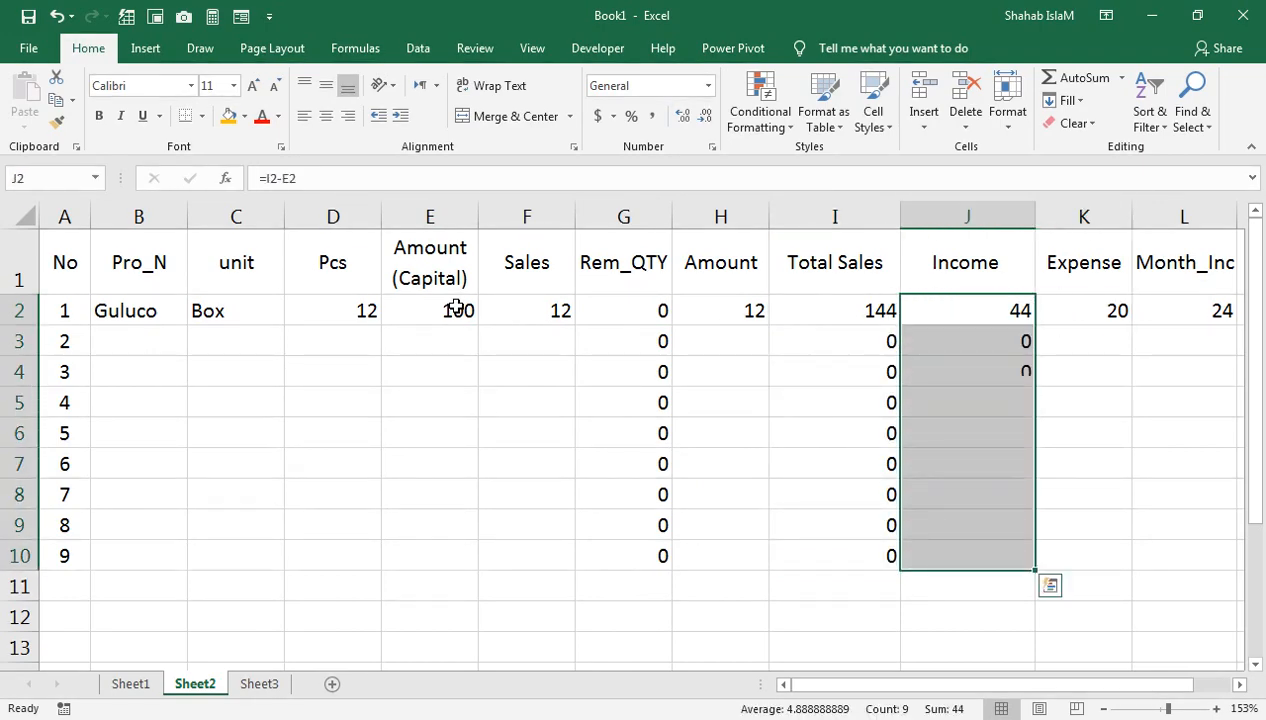
Step: Fill the Month_Inc formula from L2 down through L10
{"action": "key", "text": "Right"}
{"action": "key", "text": "Right"}
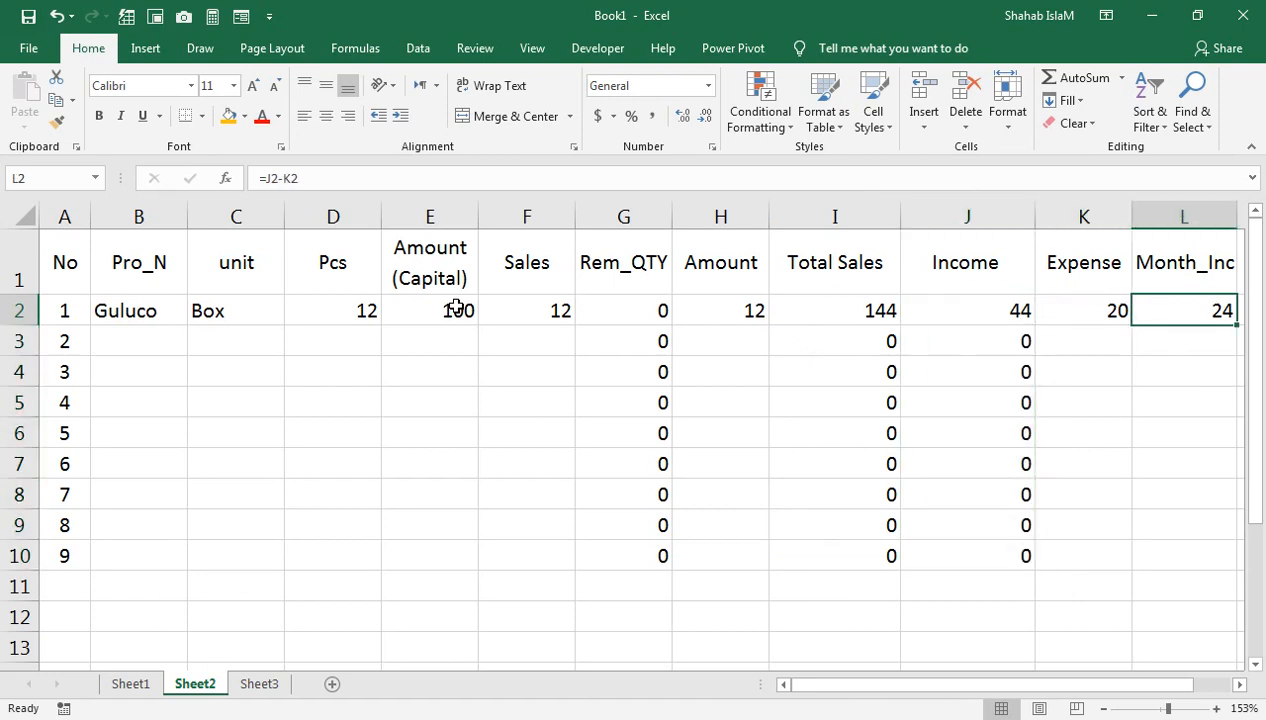
{"action": "key", "text": "shift+Down"}
{"action": "key", "text": "shift+Down"}
{"action": "key", "text": "shift+Down"}
{"action": "key", "text": "shift+Down"}
{"action": "key", "text": "shift+Down"}
{"action": "key", "text": "shift+Down"}
{"action": "key", "text": "shift+Down"}
{"action": "key", "text": "shift+Down"}
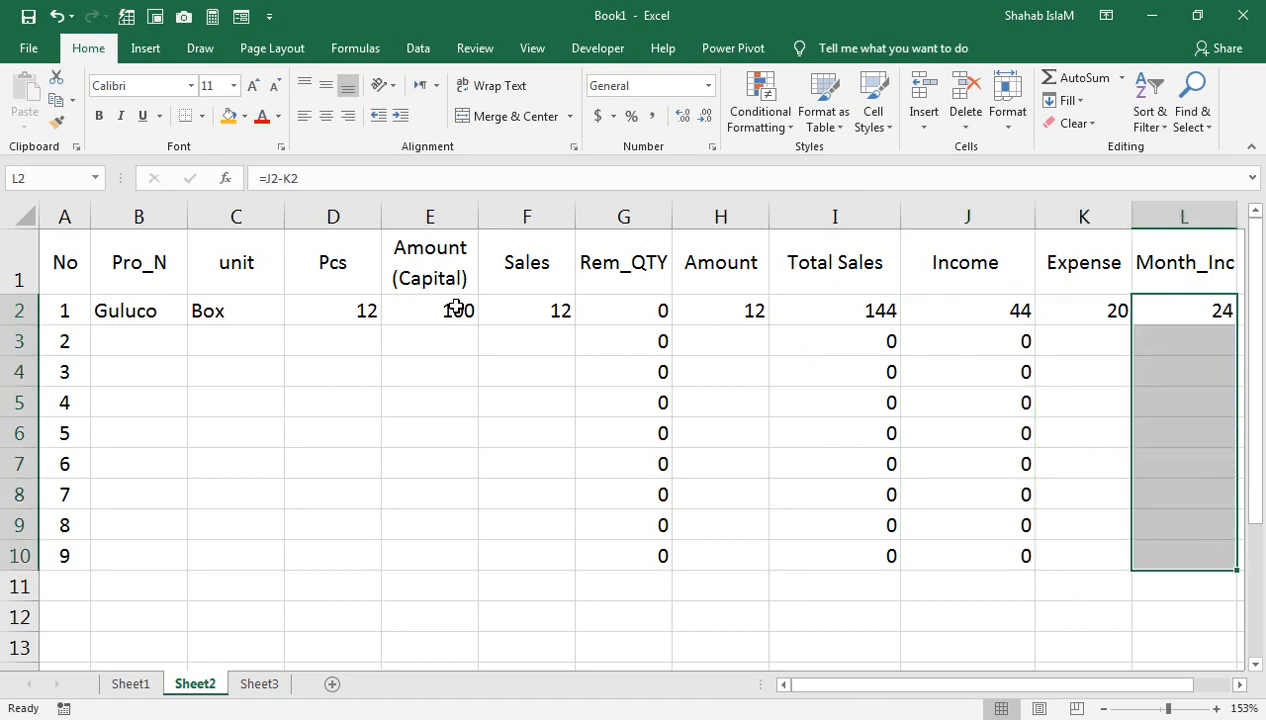
{"action": "key", "text": "ctrl+d"}
Step: Enter "Novita" as the second product in B3 and copy the unit Box from C2 into C3
{"action": "key", "text": "Left"}
{"action": "key", "text": "Left"}
{"action": "key", "text": "Left"}
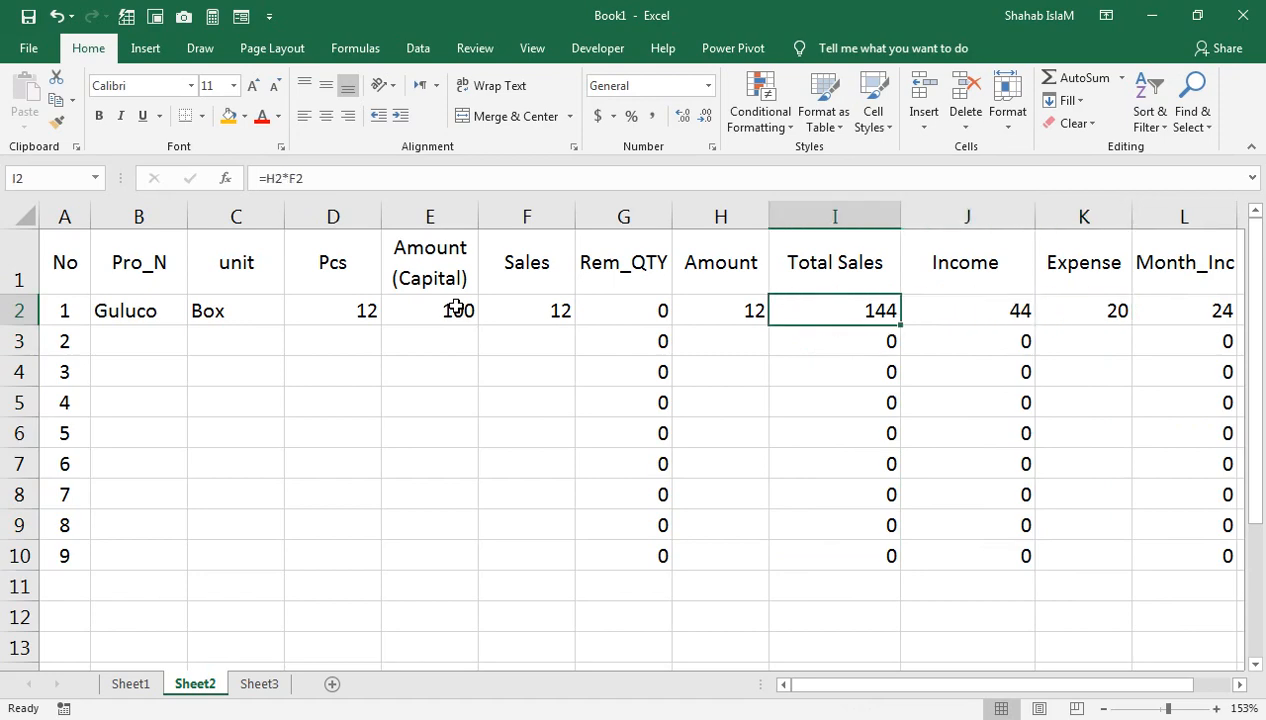
{"action": "key", "text": "Down"}
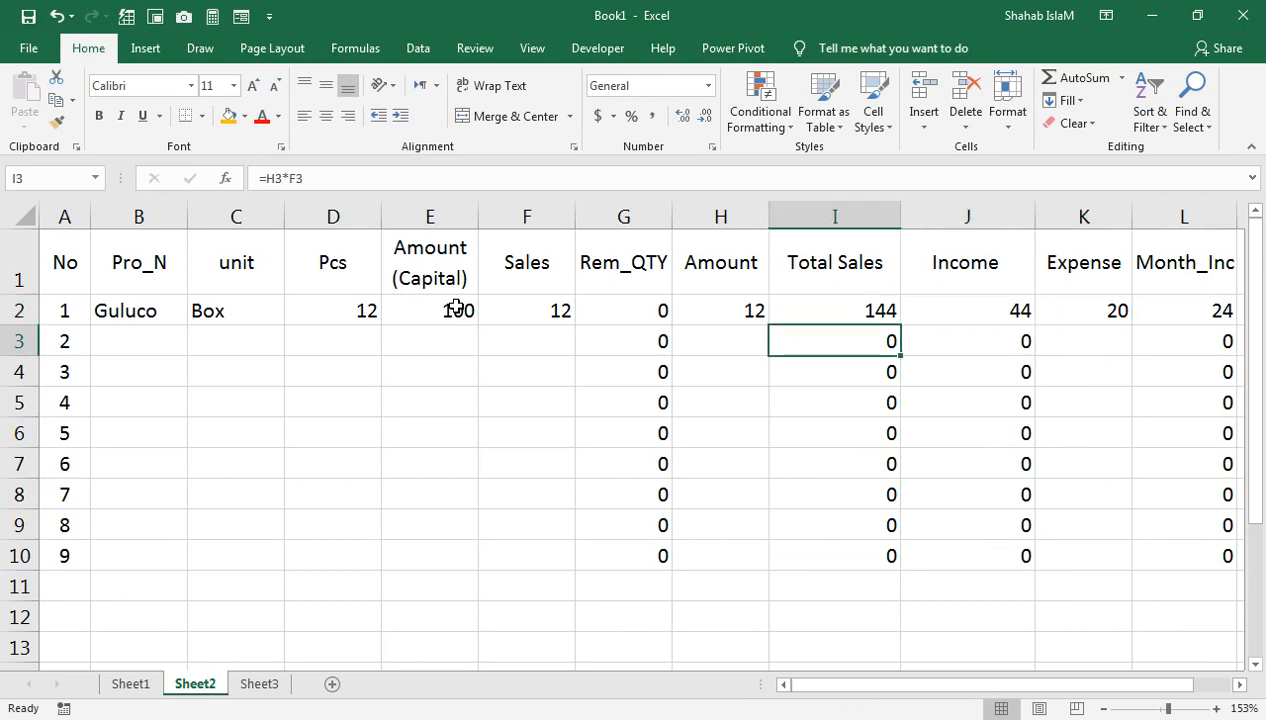
{"action": "key", "text": "Left"}
{"action": "key", "text": "Left"}
{"action": "key", "text": "Left"}
{"action": "key", "text": "Left"}
{"action": "key", "text": "Left"}
{"action": "key", "text": "Left"}
{"action": "key", "text": "Left"}
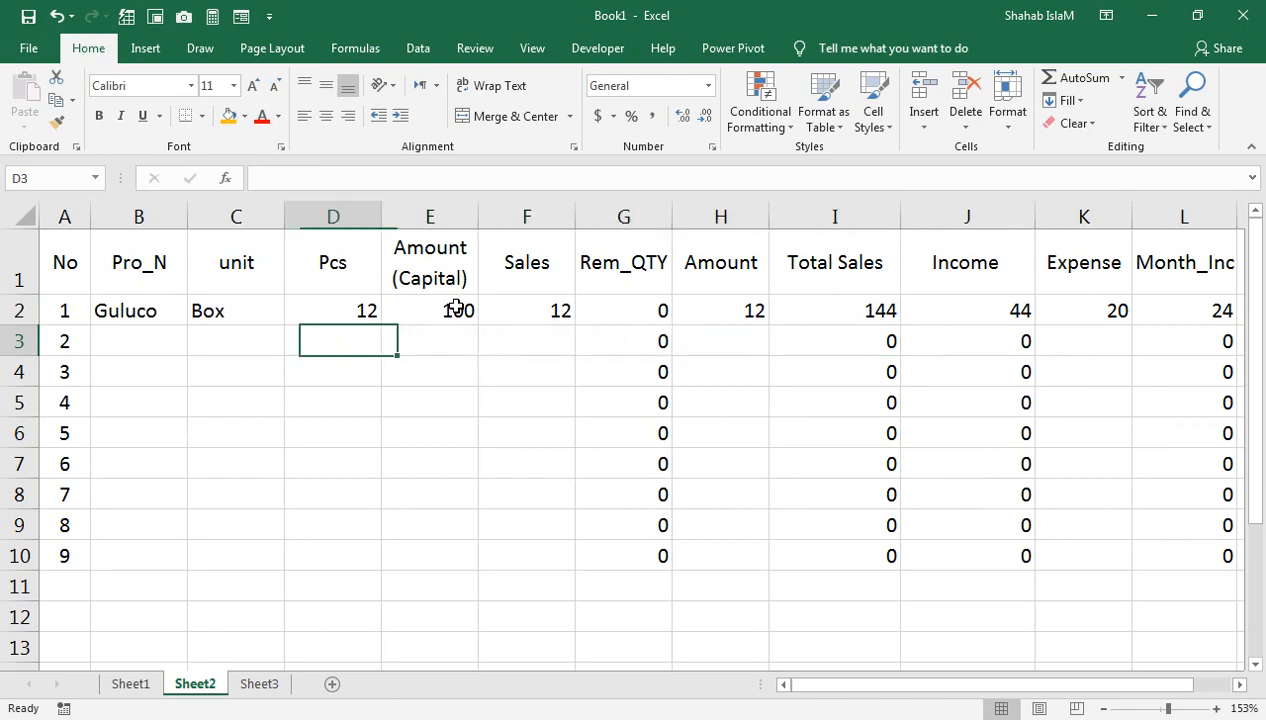
{"action": "type", "text": "No"}
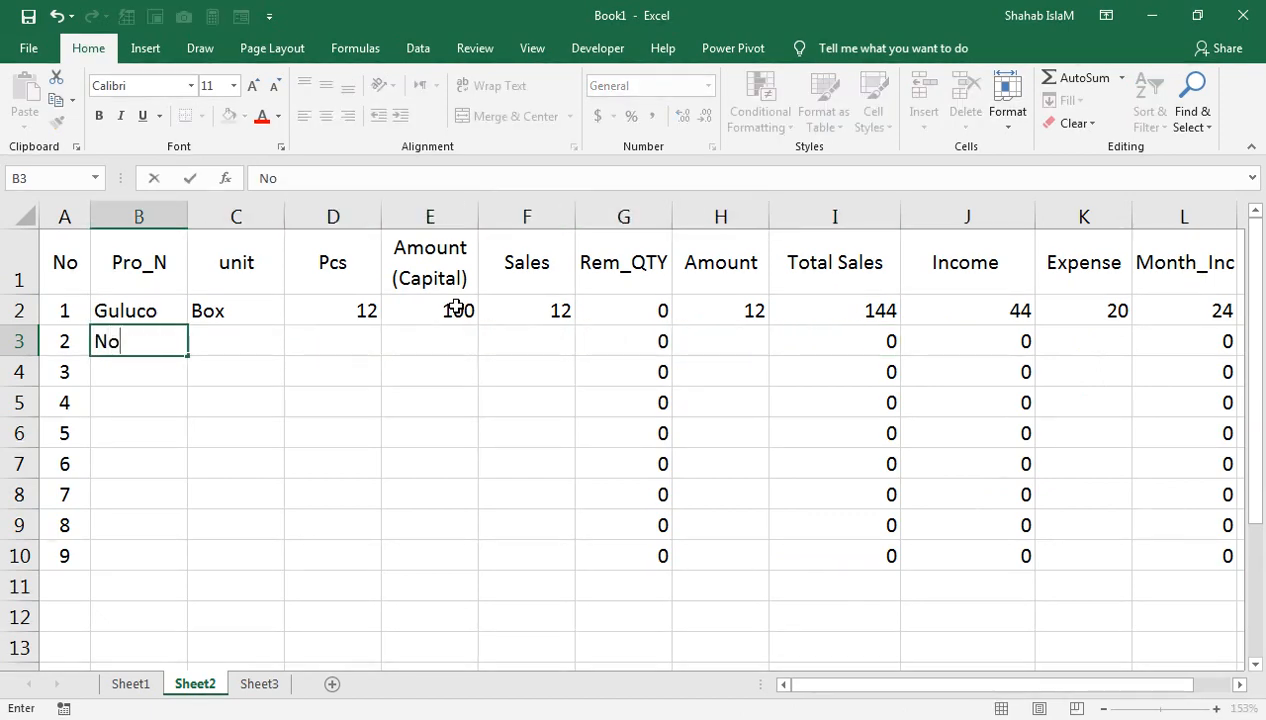
{"action": "type", "text": "vita"}
{"action": "key", "text": "Tab"}
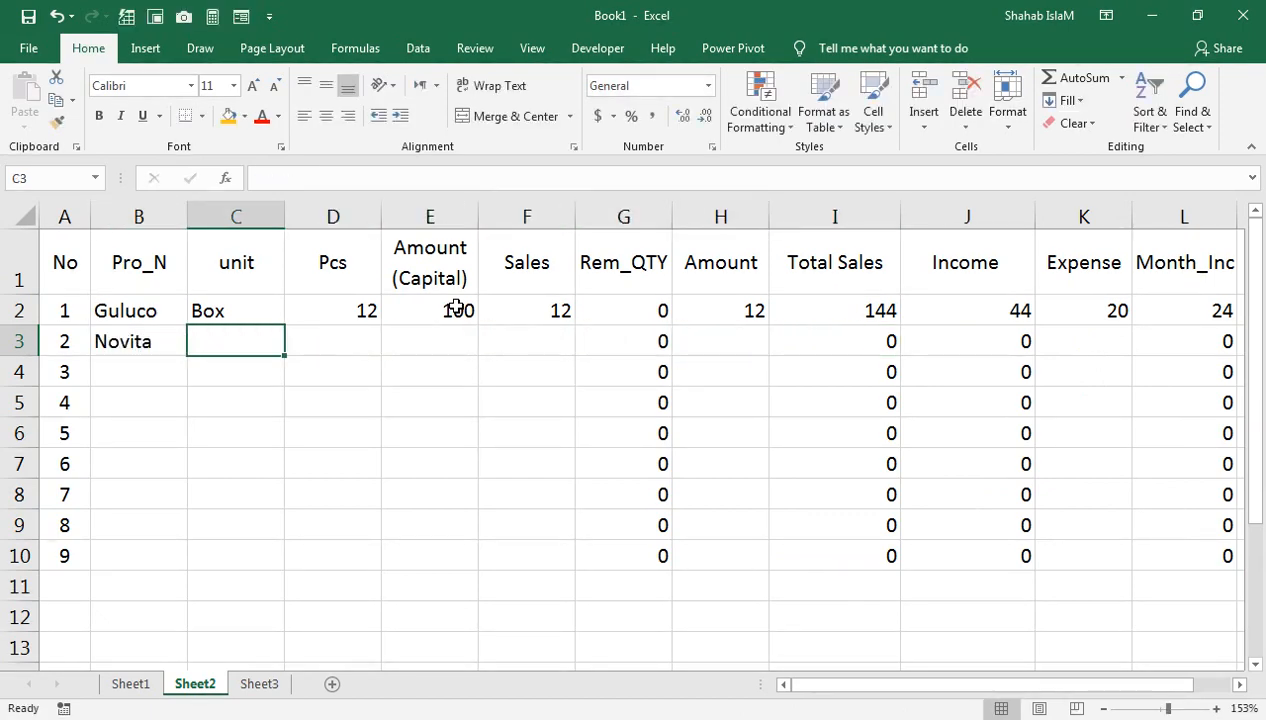
{"action": "key", "text": "Up"}
{"action": "key", "text": "shift+Down"}
{"action": "key", "text": "ctrl+d"}
Step: Fill in the Novita row with 10 Pcs, a capital Amount of 80 and Sales of 10
{"action": "key", "text": "Right"}
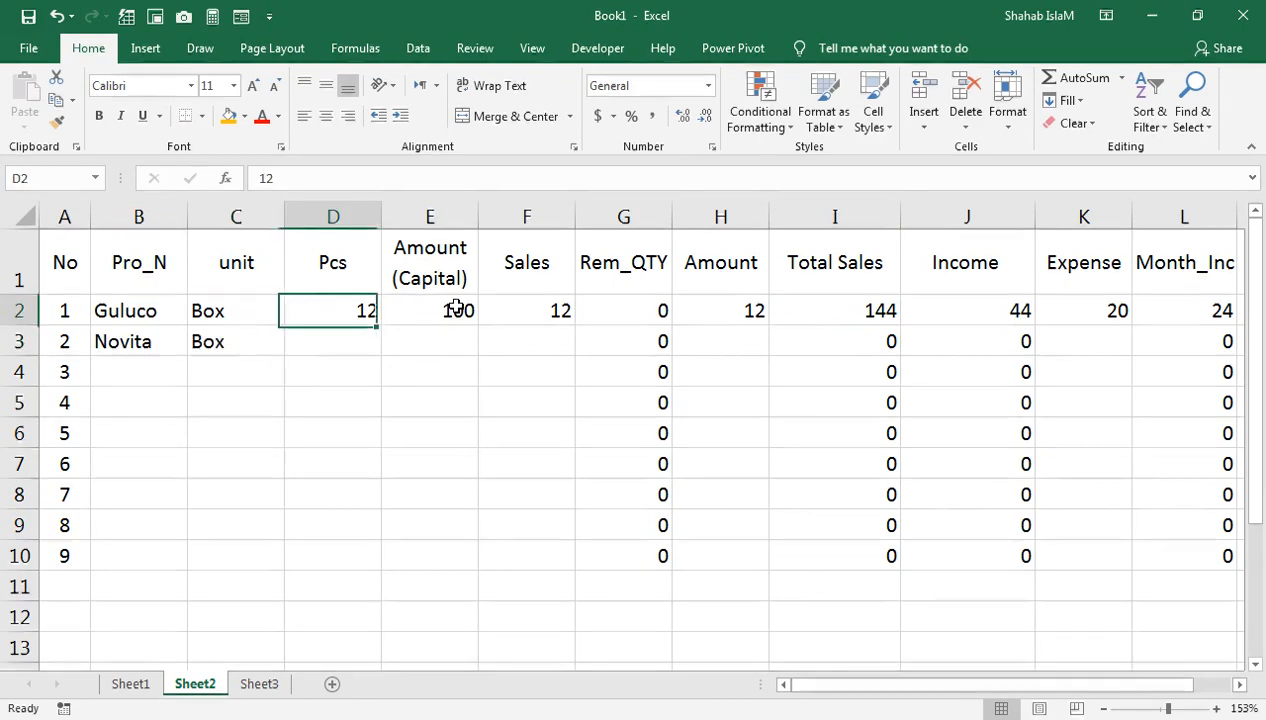
{"action": "key", "text": "Down"}
{"action": "type", "text": "10"}
{"action": "key", "text": "Tab"}
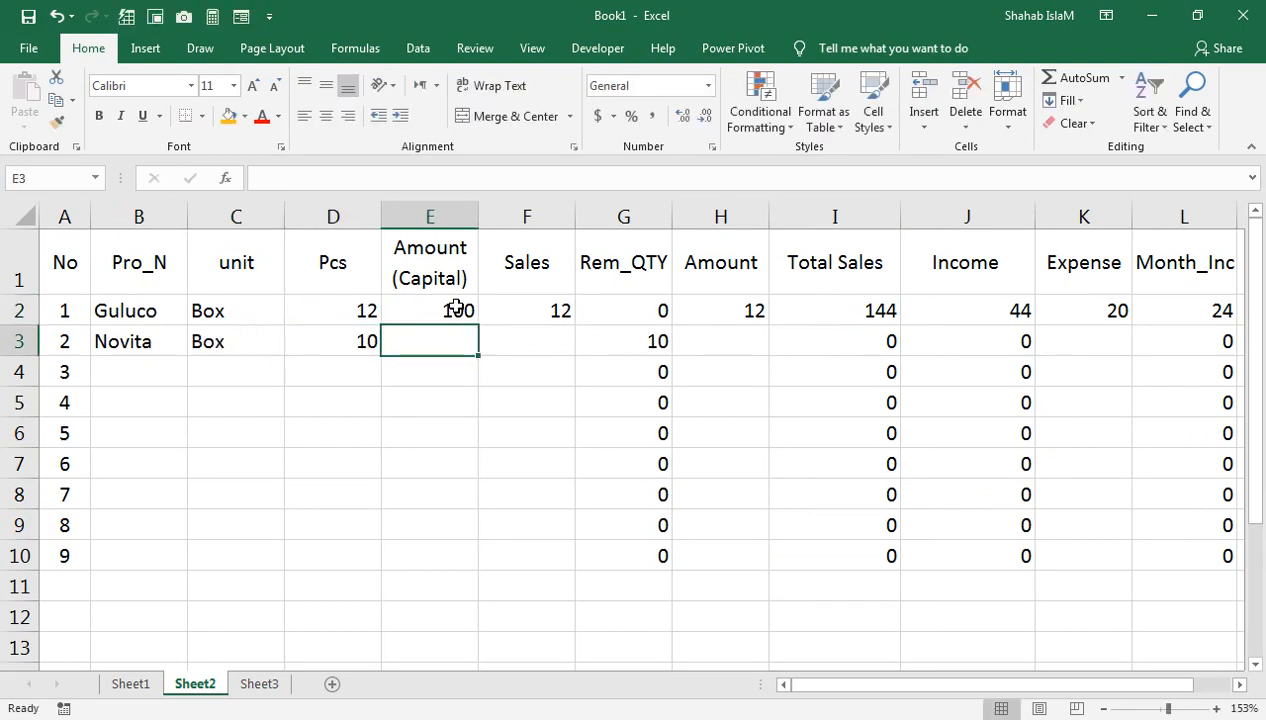
{"action": "type", "text": "80"}
{"action": "key", "text": "Tab"}
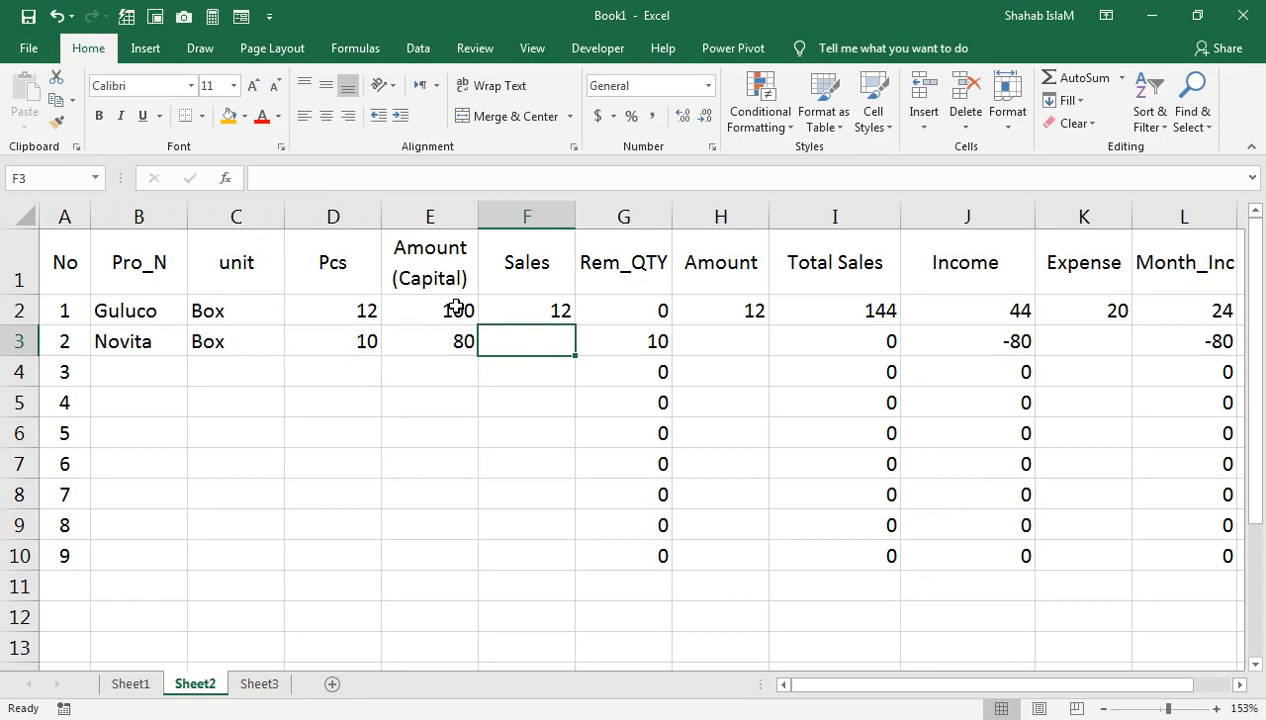
{"action": "type", "text": "10"}
{"action": "key", "text": "Tab"}
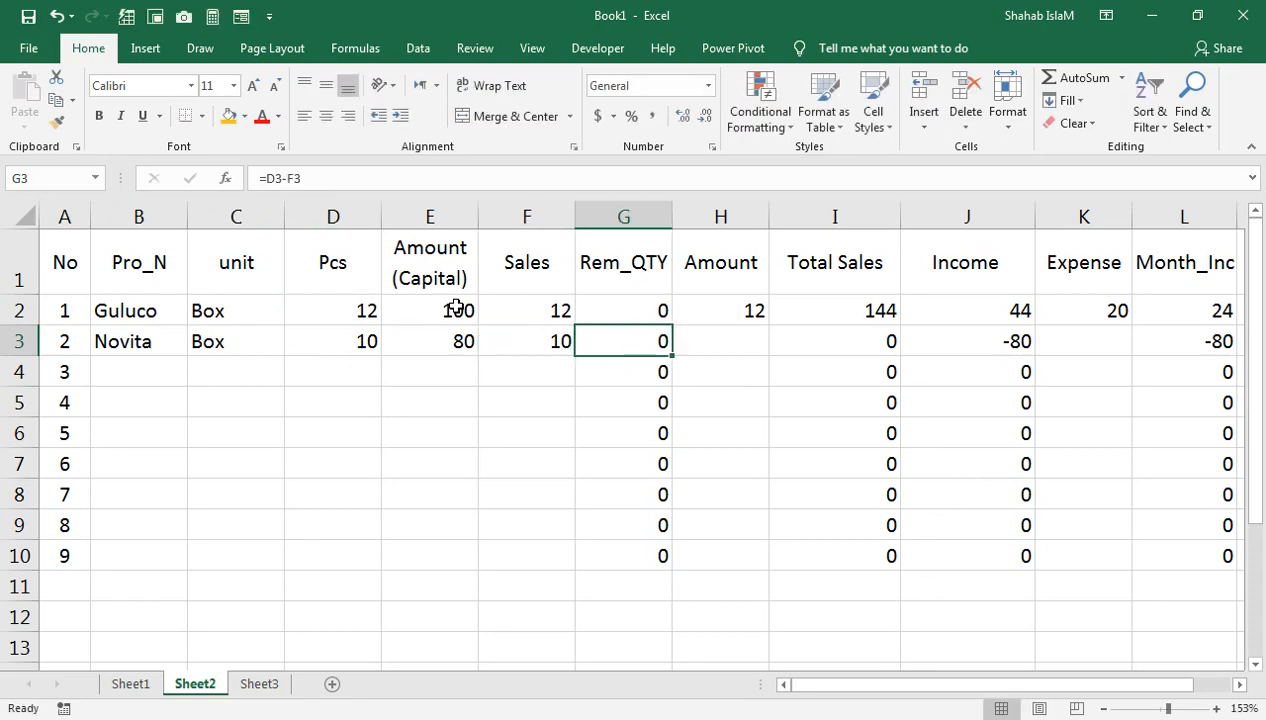
Step: Enter 5 as the sales Amount for Novita in H3
{"action": "key", "text": "Tab"}
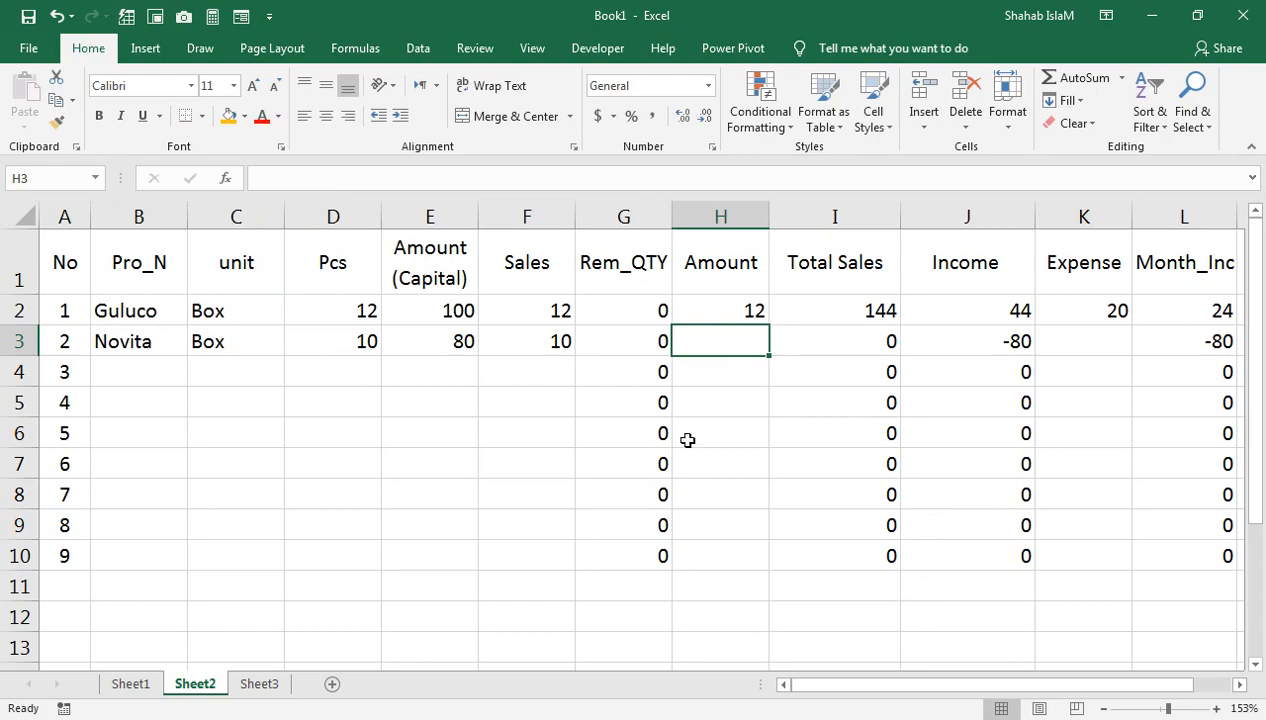
{"action": "type", "text": "5"}
{"action": "key", "text": "Return"}
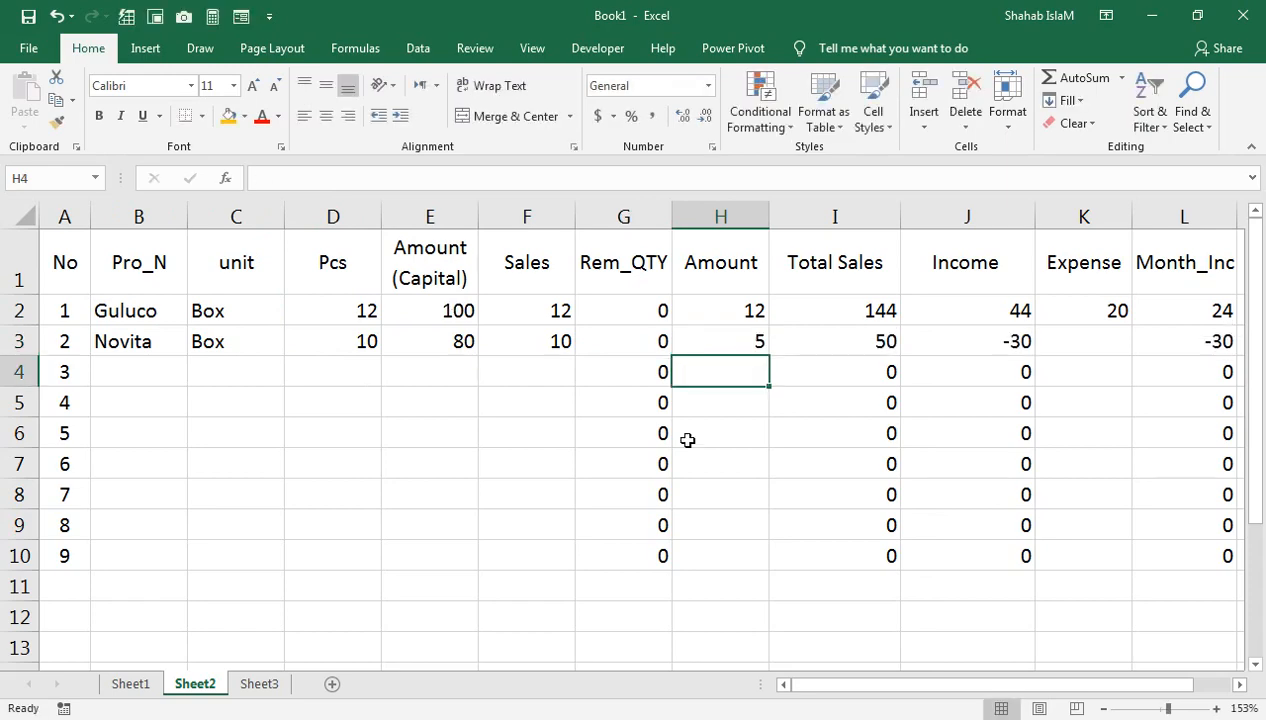
Step: Change the sales Amount for Novita in H3 to 1
{"action": "key", "text": "Up"}
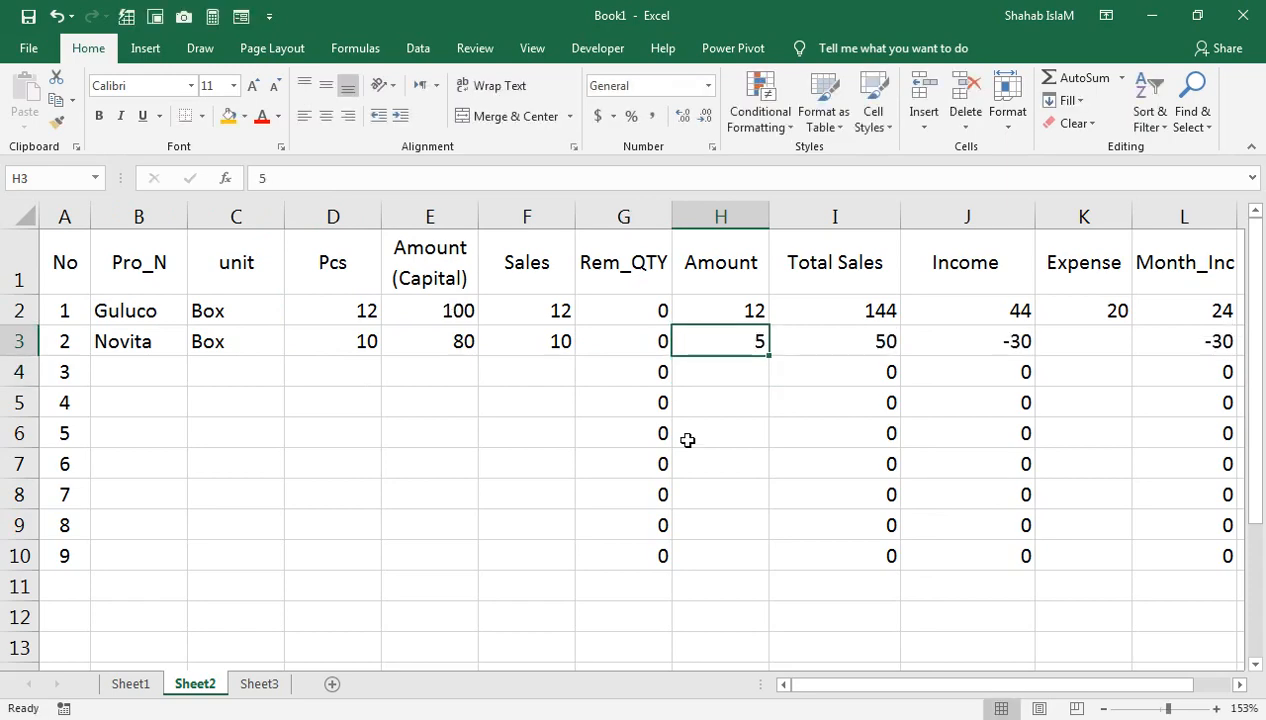
{"action": "key", "text": "Left"}
{"action": "key", "text": "Right"}
{"action": "type", "text": "1"}
{"action": "key", "text": "Return"}
{"action": "key", "text": "Up"}
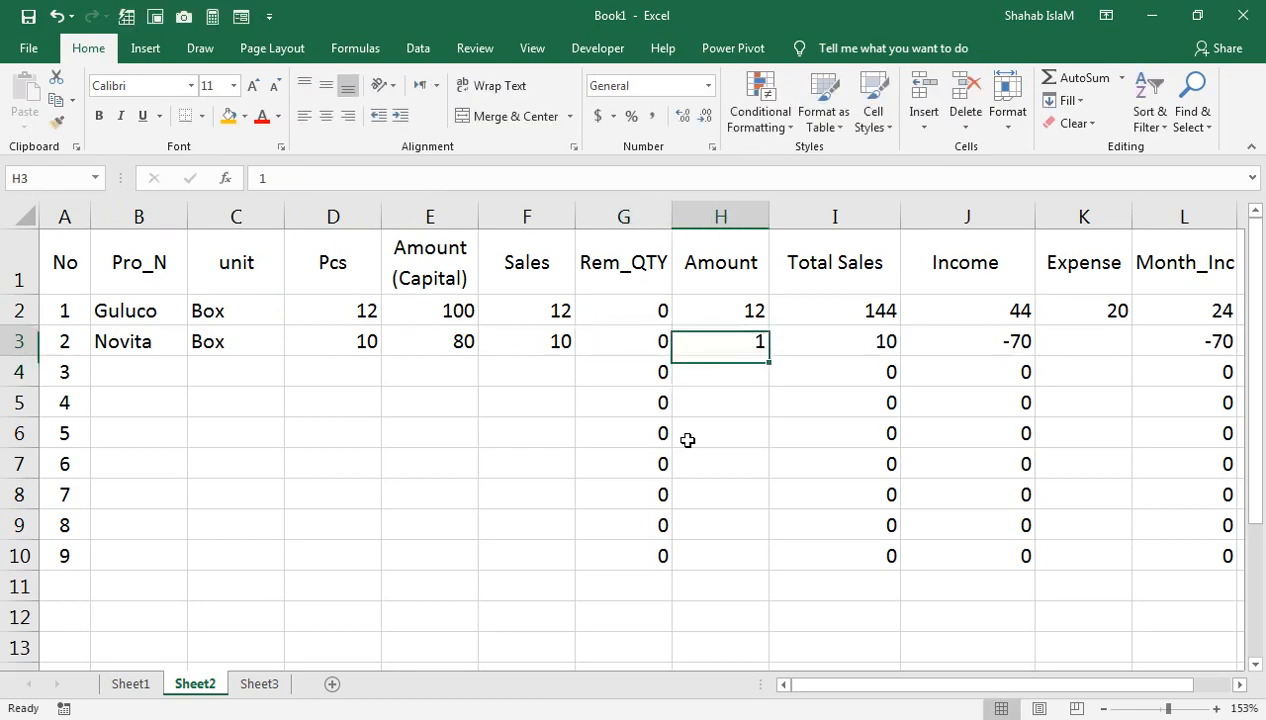
Step: Change the Sales quantity for Novita in F3 to 20 and select its Pcs value in D3
{"action": "key", "text": "Left"}
{"action": "key", "text": "Left"}
{"action": "type", "text": "10"}
{"action": "key", "text": "Return"}
{"action": "key", "text": "Up"}
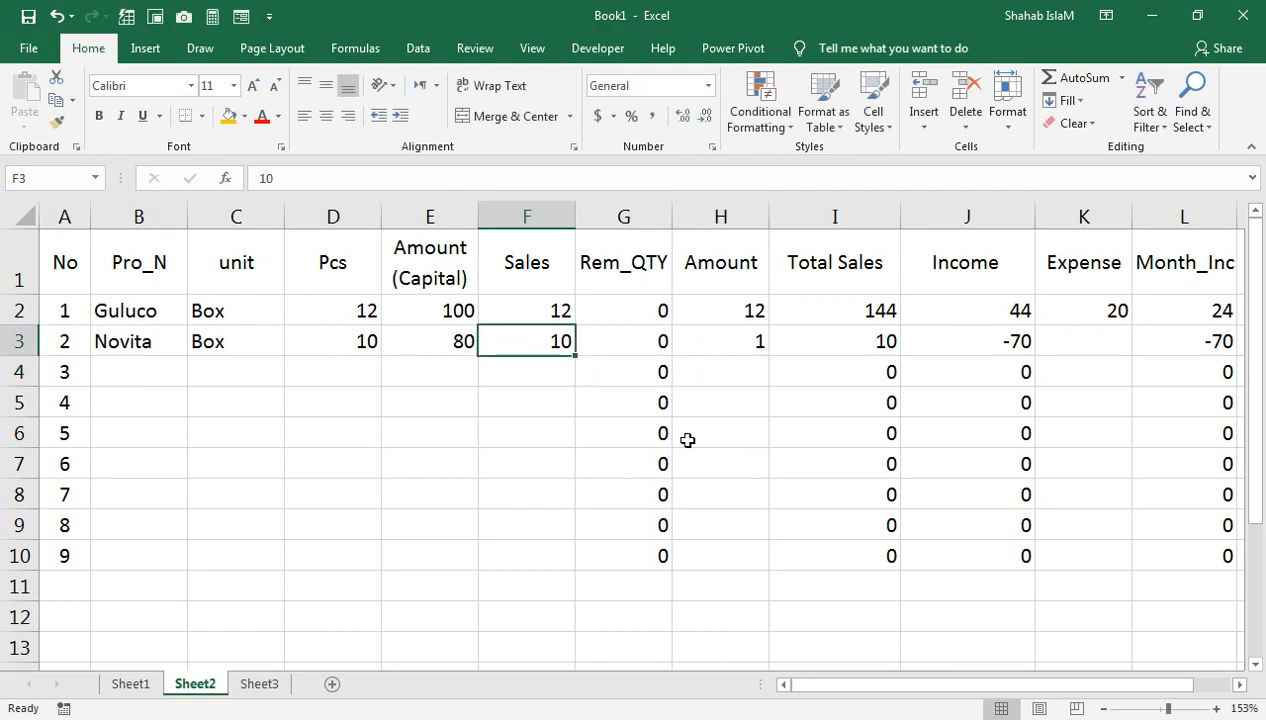
{"action": "type", "text": "20"}
{"action": "key", "text": "Return"}
{"action": "key", "text": "Up"}
{"action": "key", "text": "Left"}
{"action": "key", "text": "Left"}
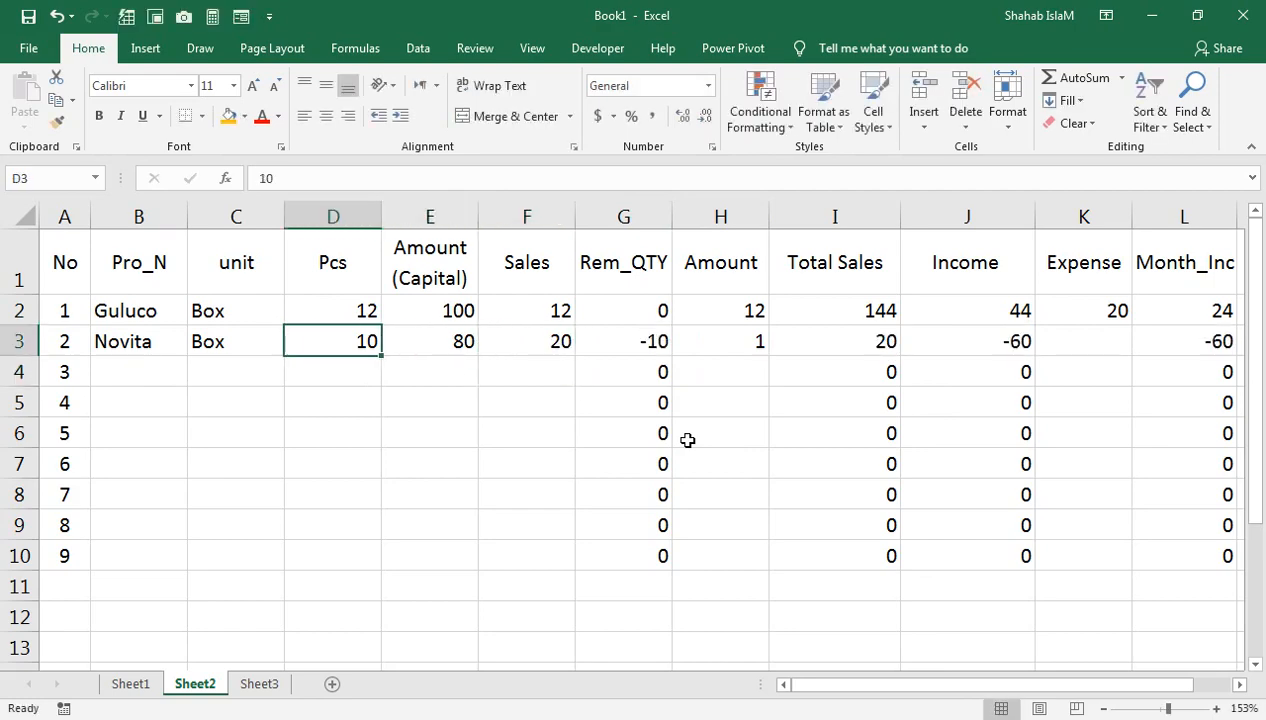
Step: Set the Pcs value for Novita in D3 to 20 and its sales Amount in H3 to 10
{"action": "type", "text": "20"}
{"action": "key", "text": "Return"}
{"action": "key", "text": "Up"}
{"action": "key", "text": "Right"}
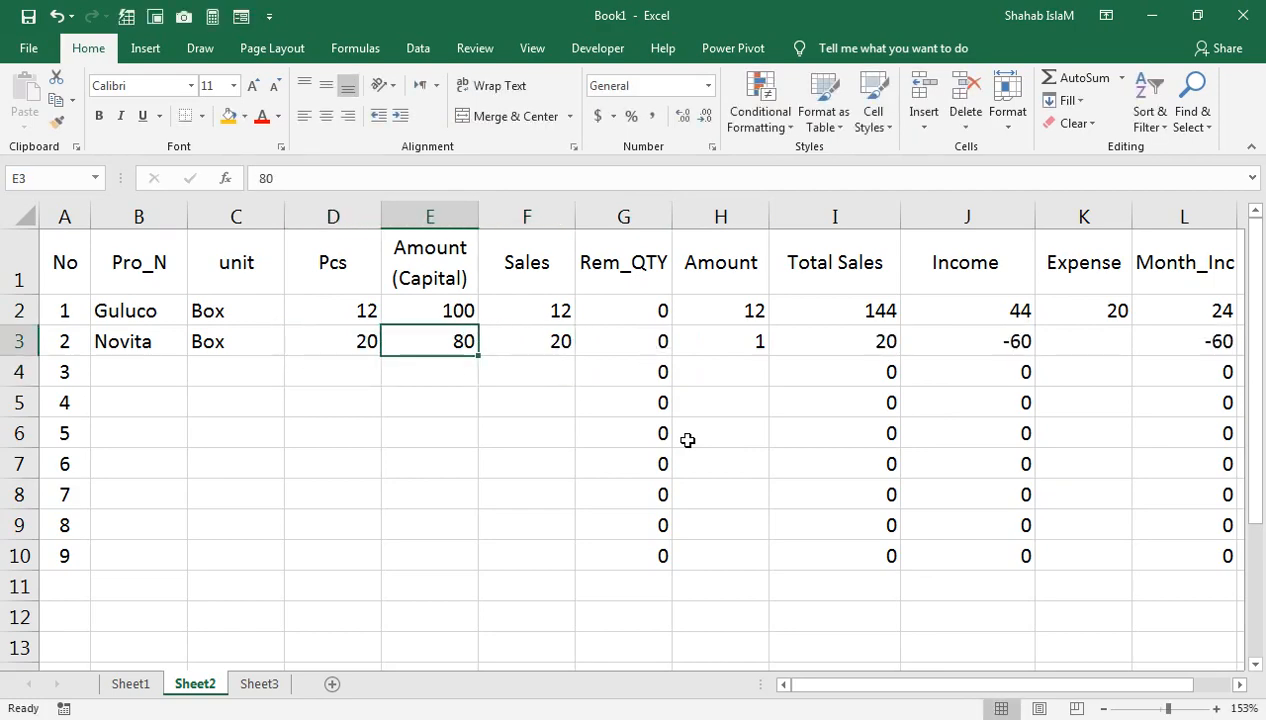
{"action": "key", "text": "Right"}
{"action": "key", "text": "Right"}
{"action": "key", "text": "Right"}
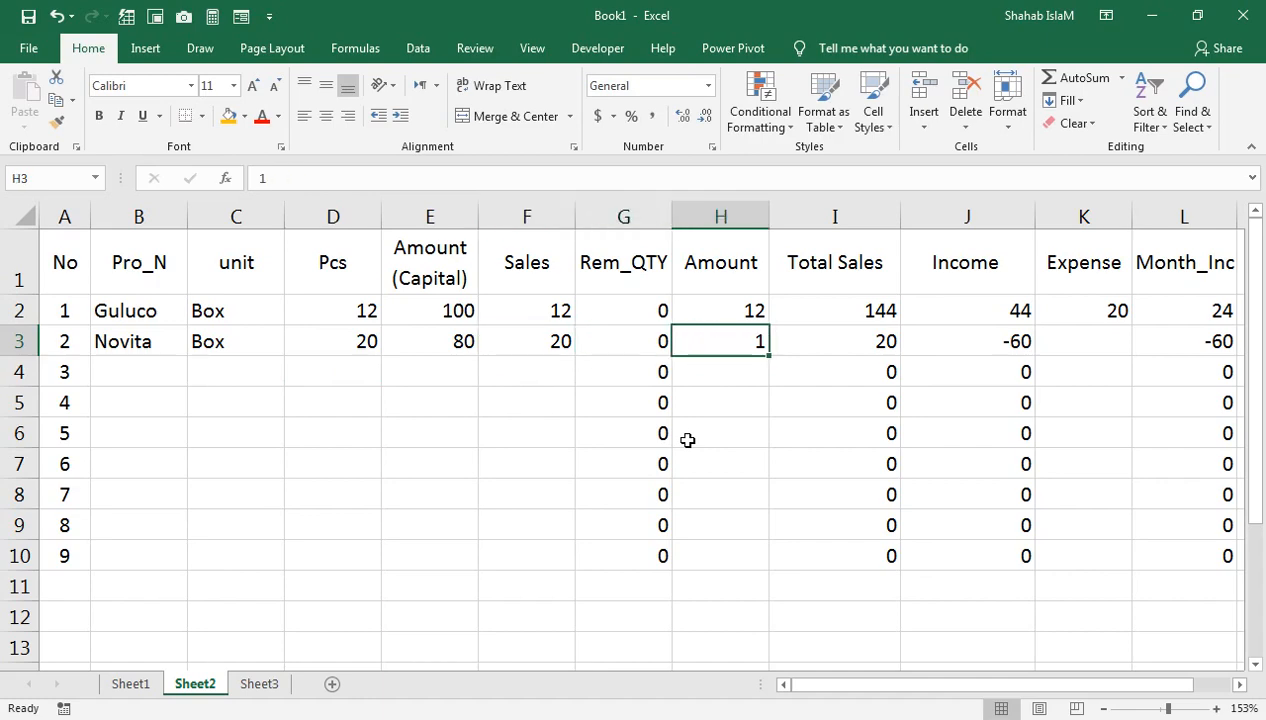
{"action": "type", "text": "10"}
{"action": "key", "text": "Return"}
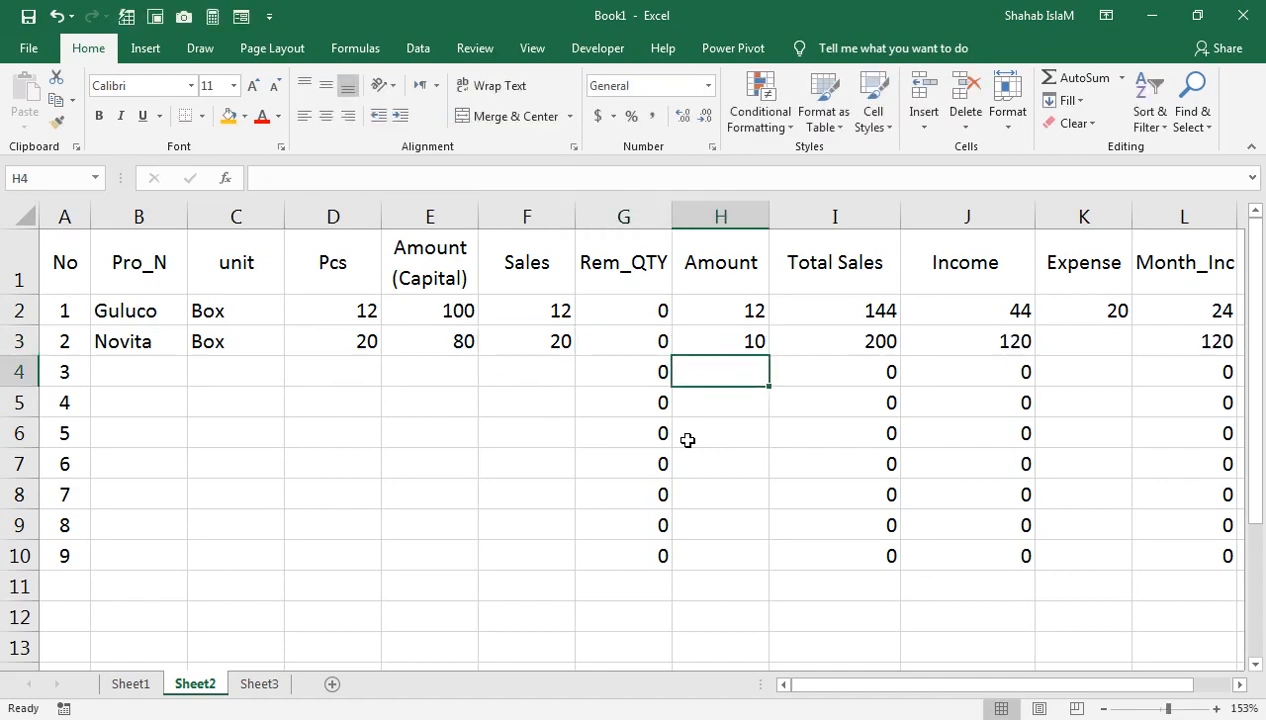
Step: Examine the cell references in Novita's Total Sales formula in I3 and Income formula in J3
{"action": "key", "text": "Up"}
{"action": "key", "text": "Right"}
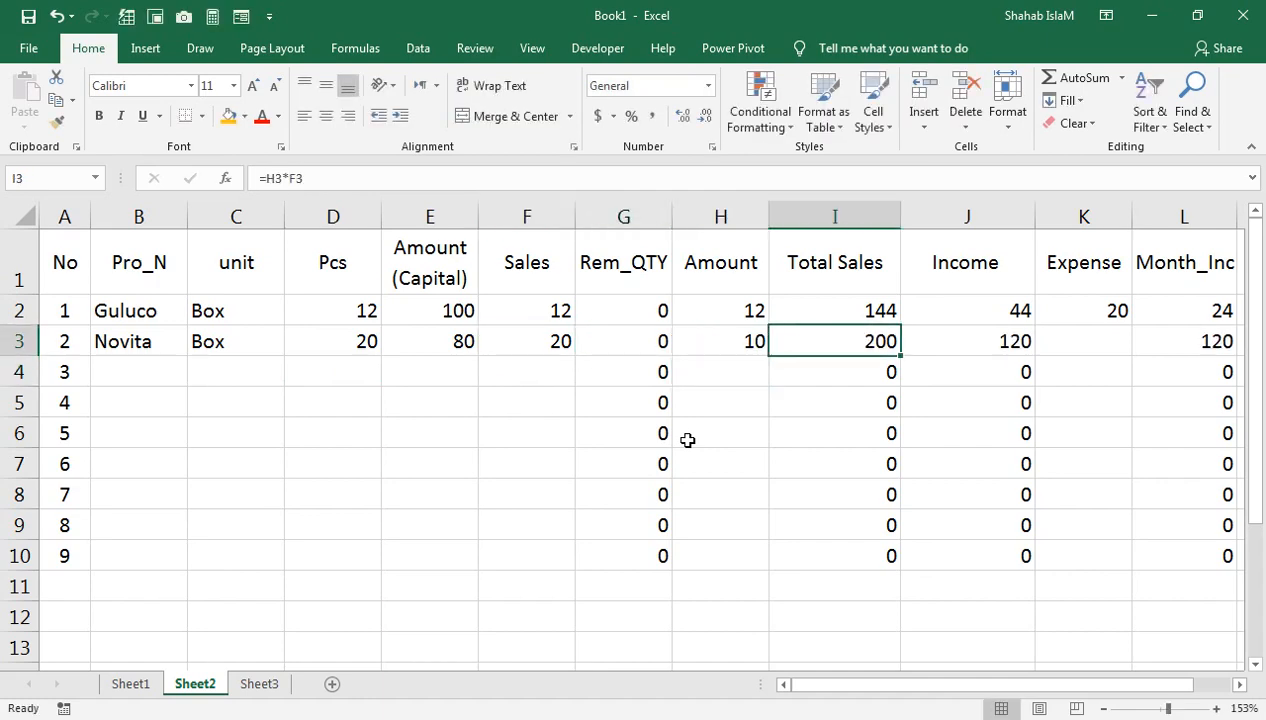
{"action": "key", "text": "F2"}
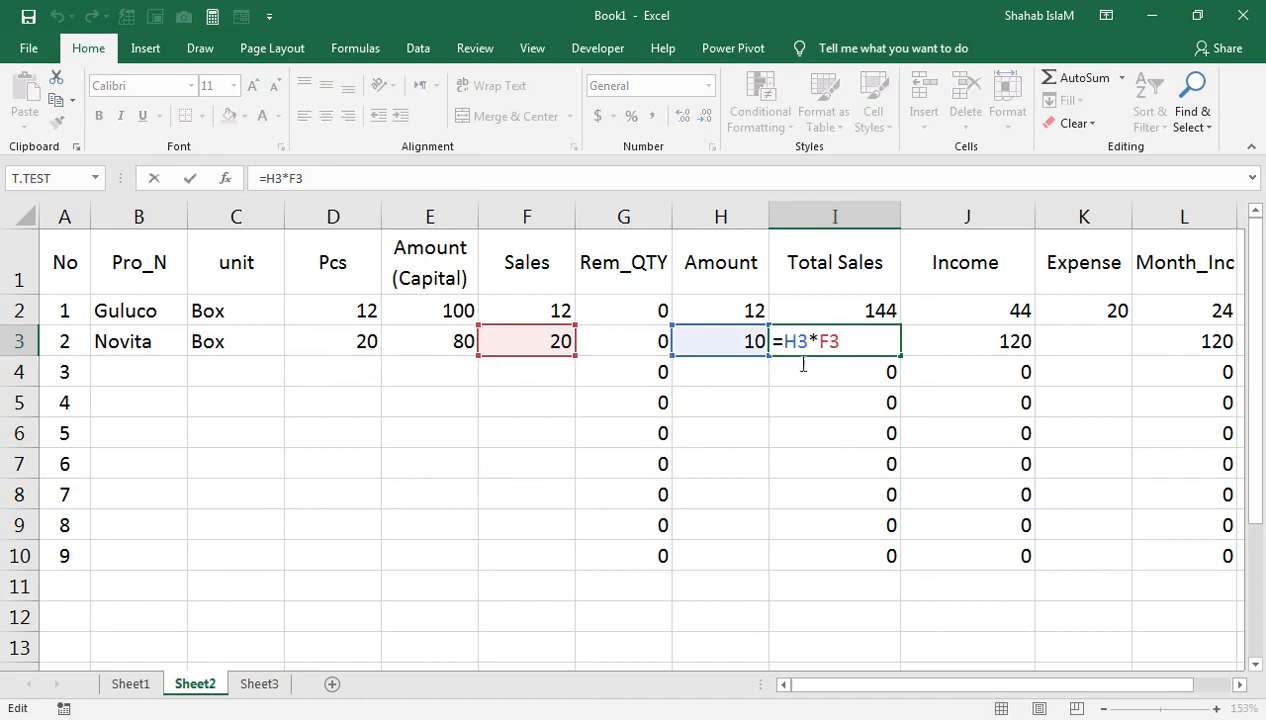
{"action": "key", "text": "Return"}
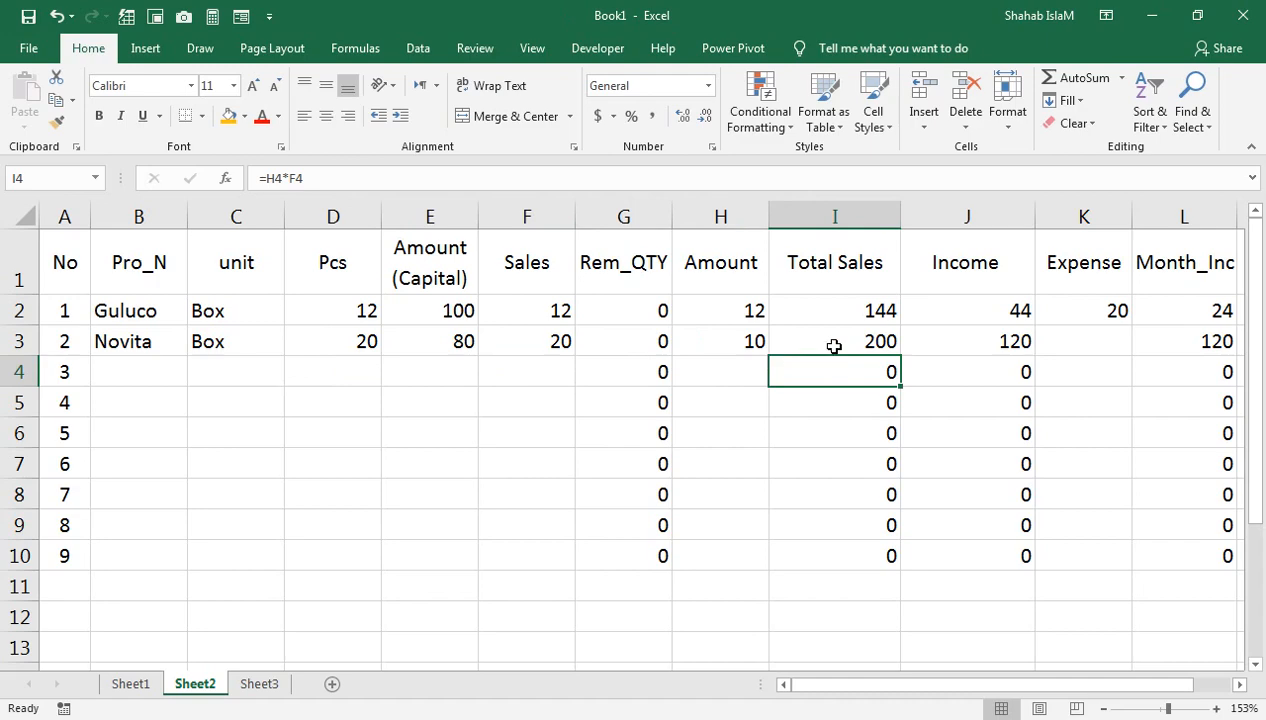
{"action": "left_click", "coordinate": [984, 337]}
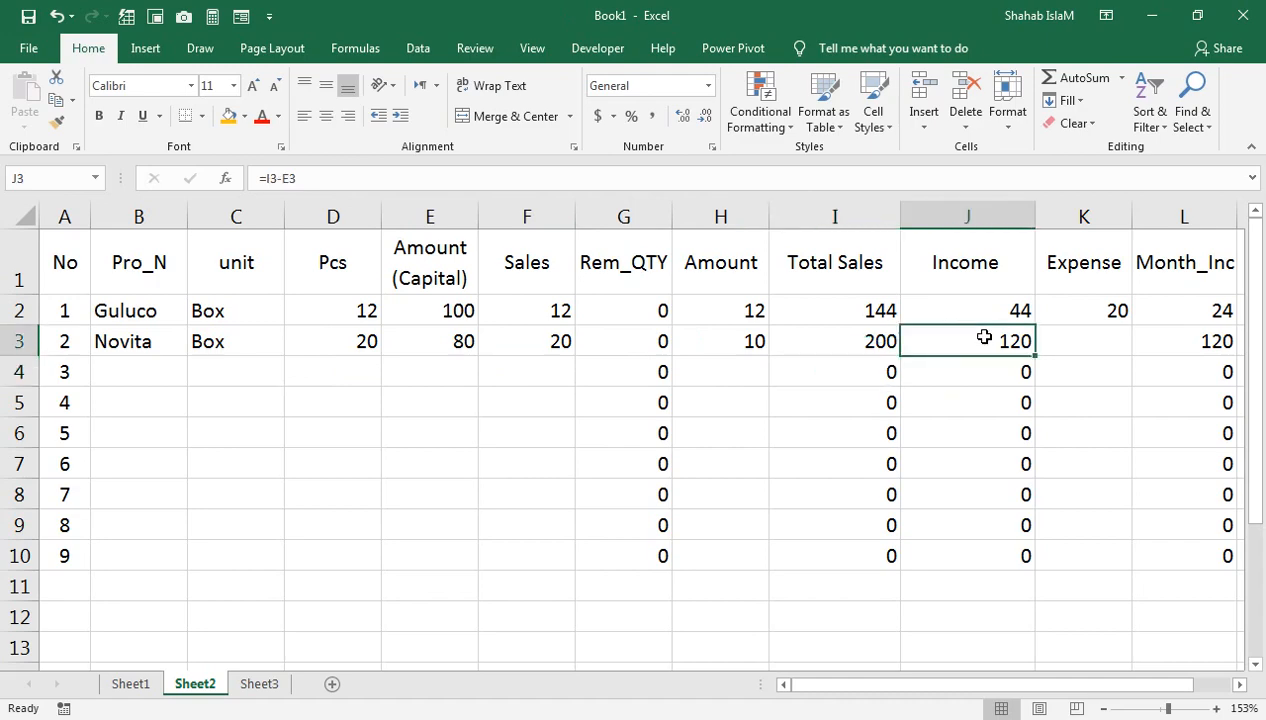
{"action": "double_click", "coordinate": [984, 337]}
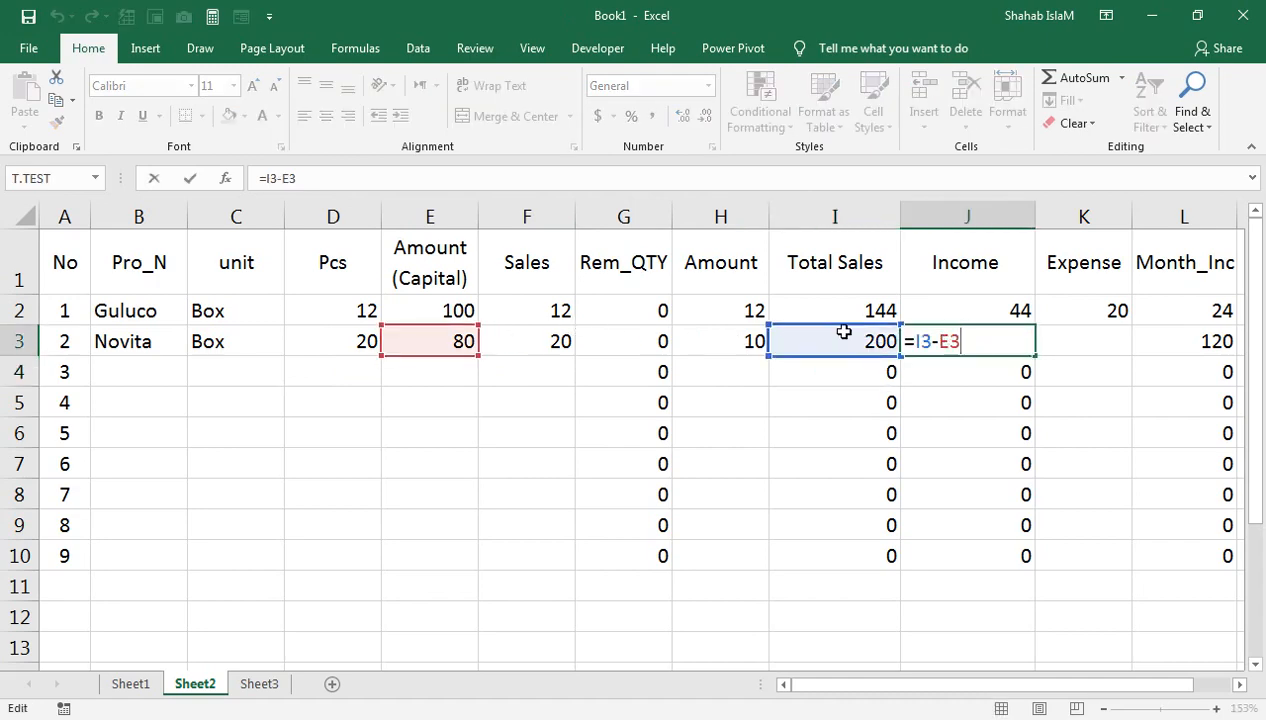
{"action": "key", "text": "Return"}
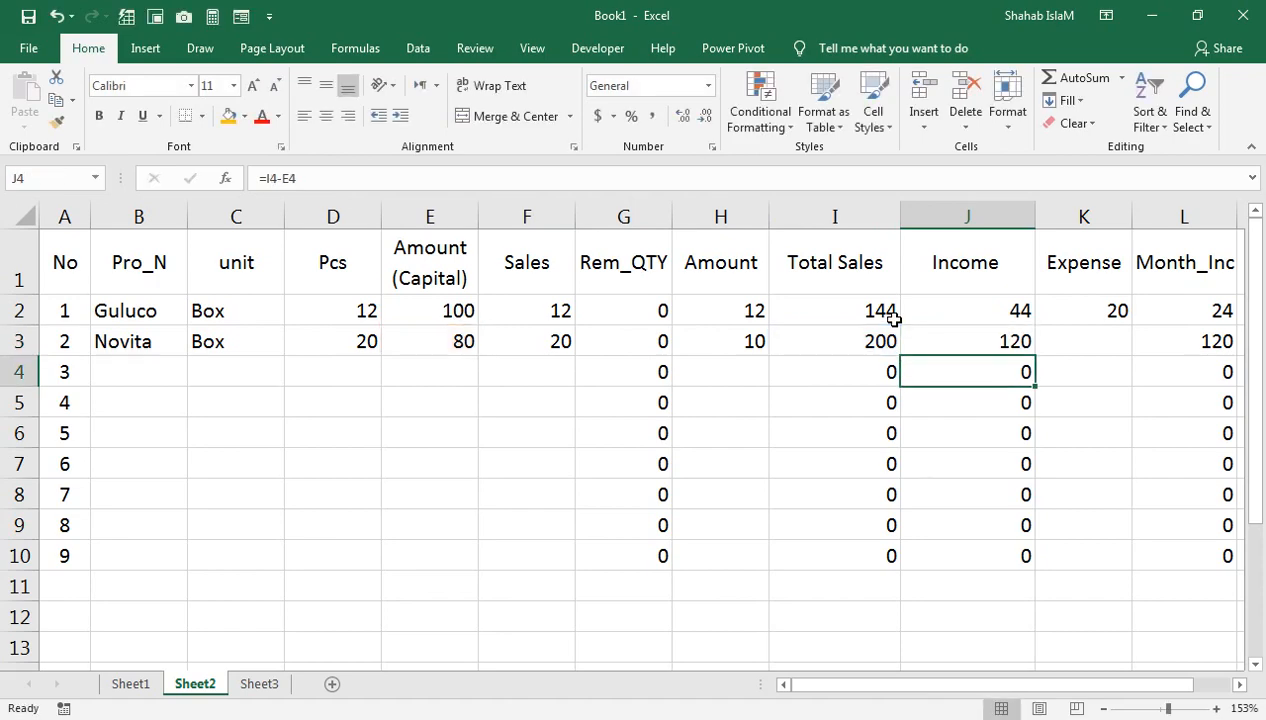
Step: Enter 35 as the Expense for Novita in K3 and check the Month_Inc formula in L3
{"action": "left_click", "coordinate": [1106, 337]}
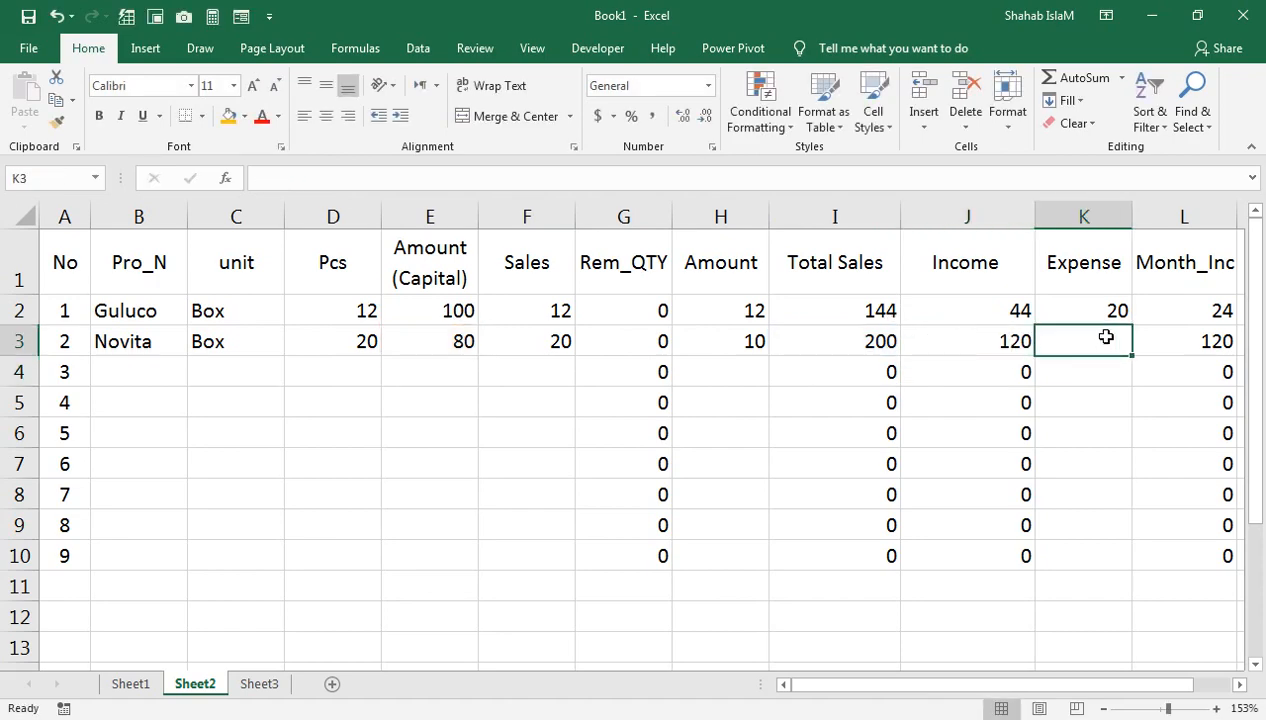
{"action": "type", "text": "3"}
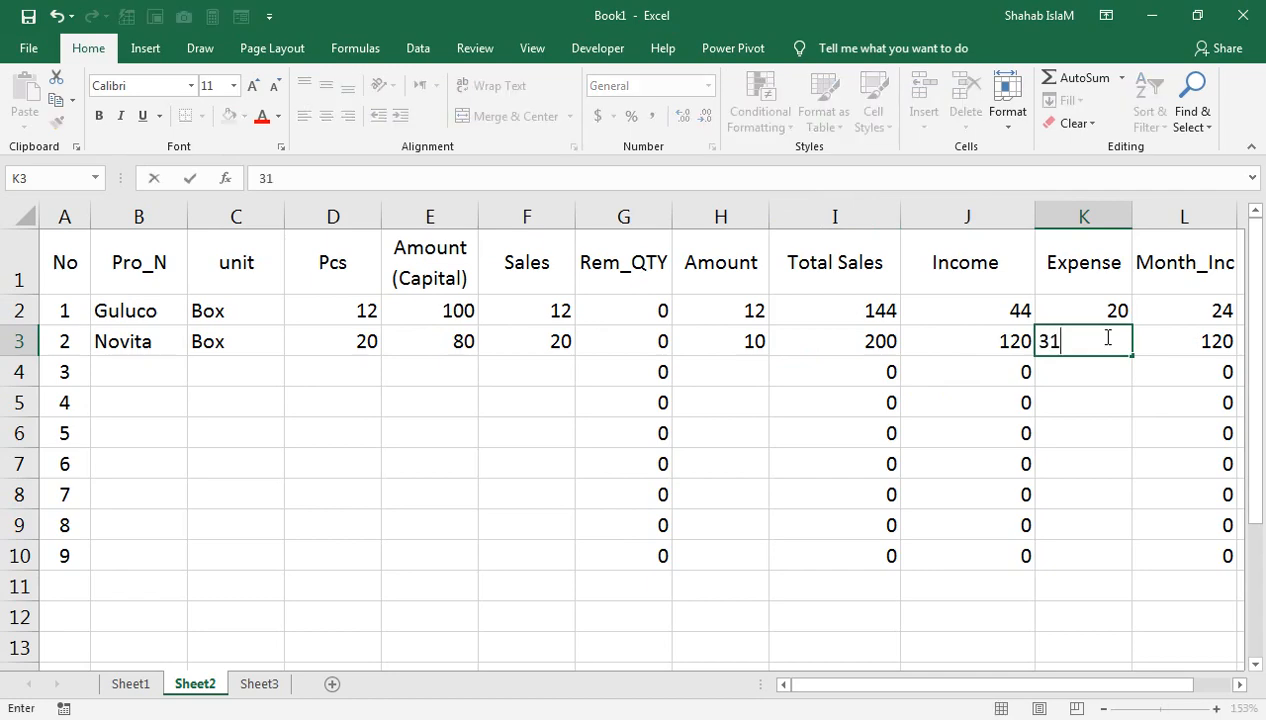
{"action": "type", "text": "5"}
{"action": "key", "text": "Return"}
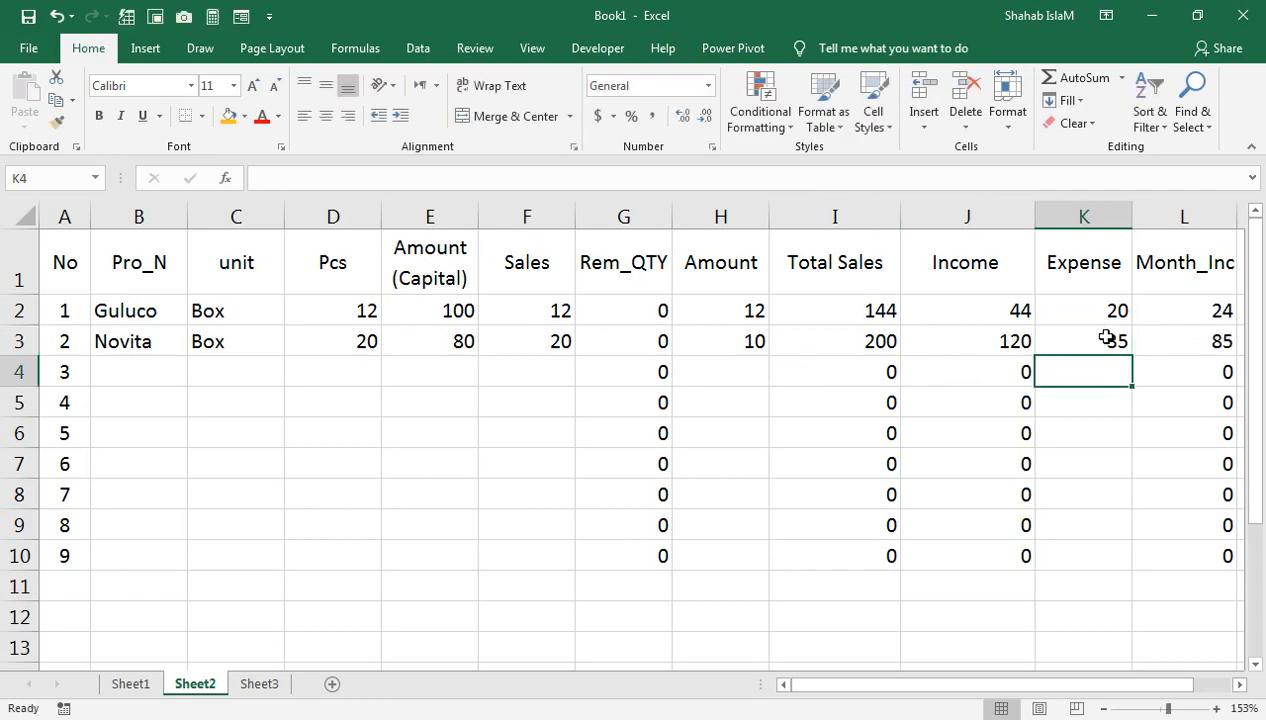
{"action": "left_click", "coordinate": [1140, 334]}
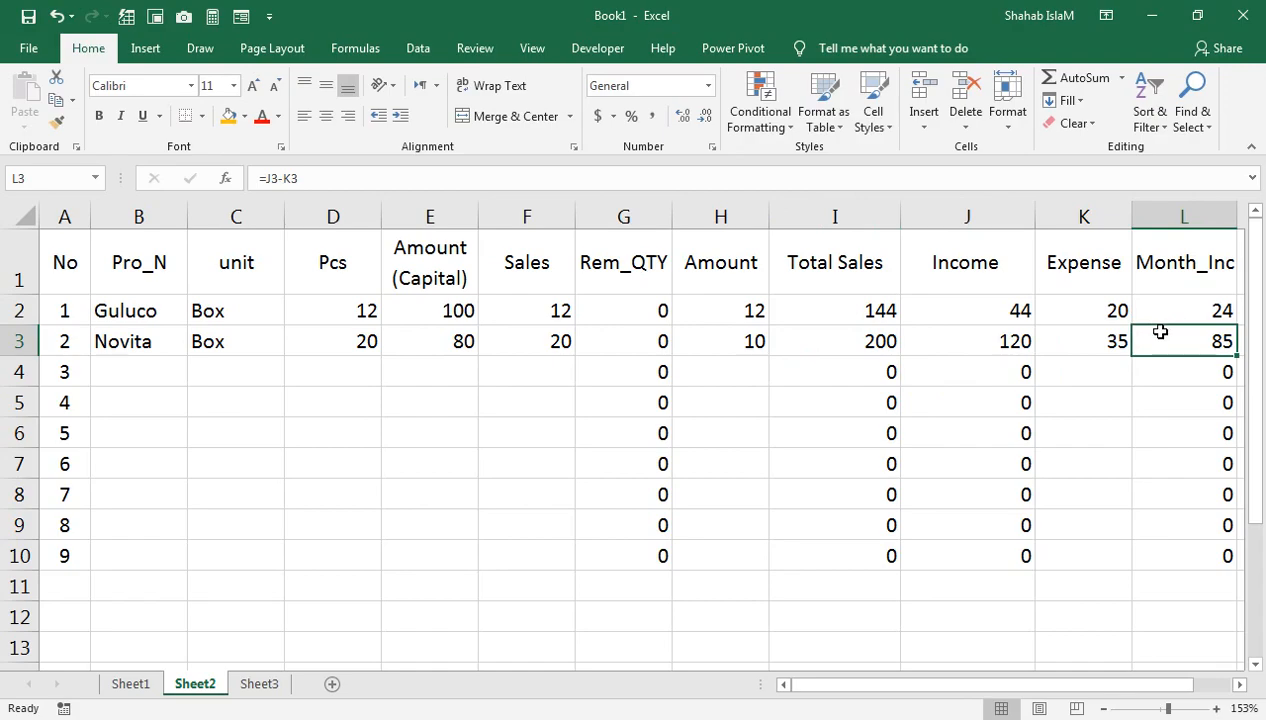
{"action": "double_click", "coordinate": [1161, 332]}
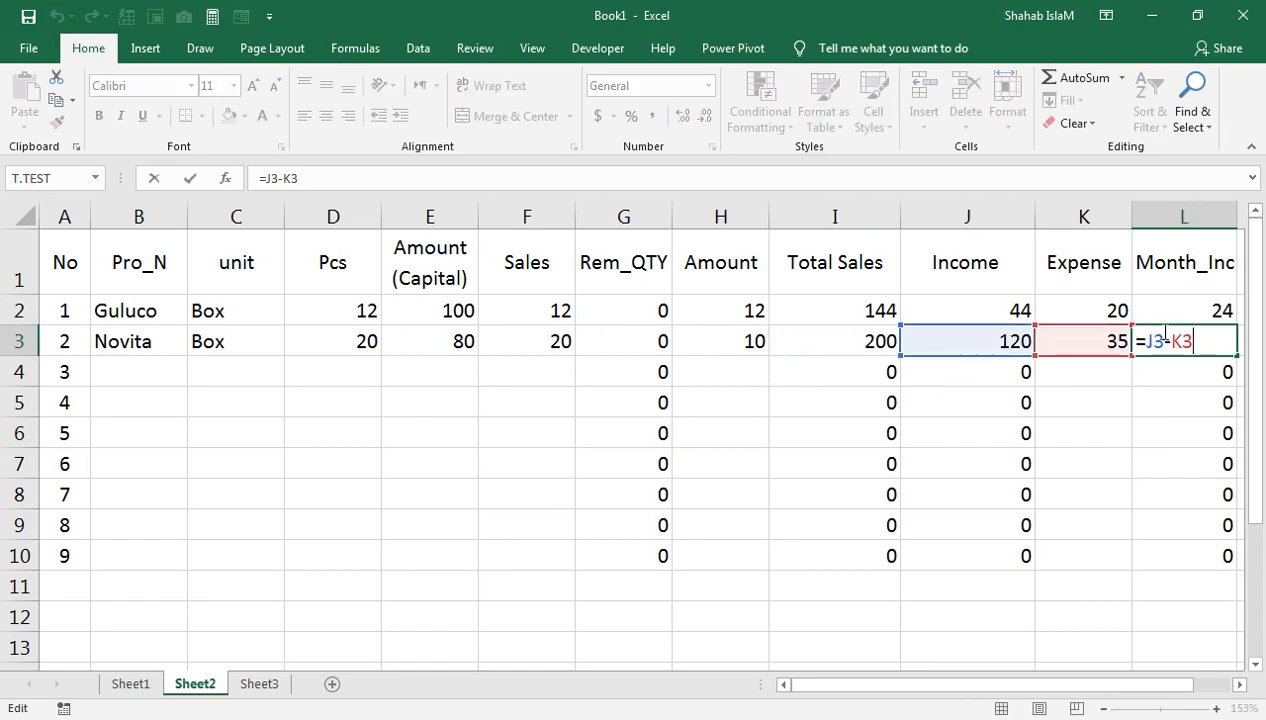
{"action": "key", "text": "Return"}
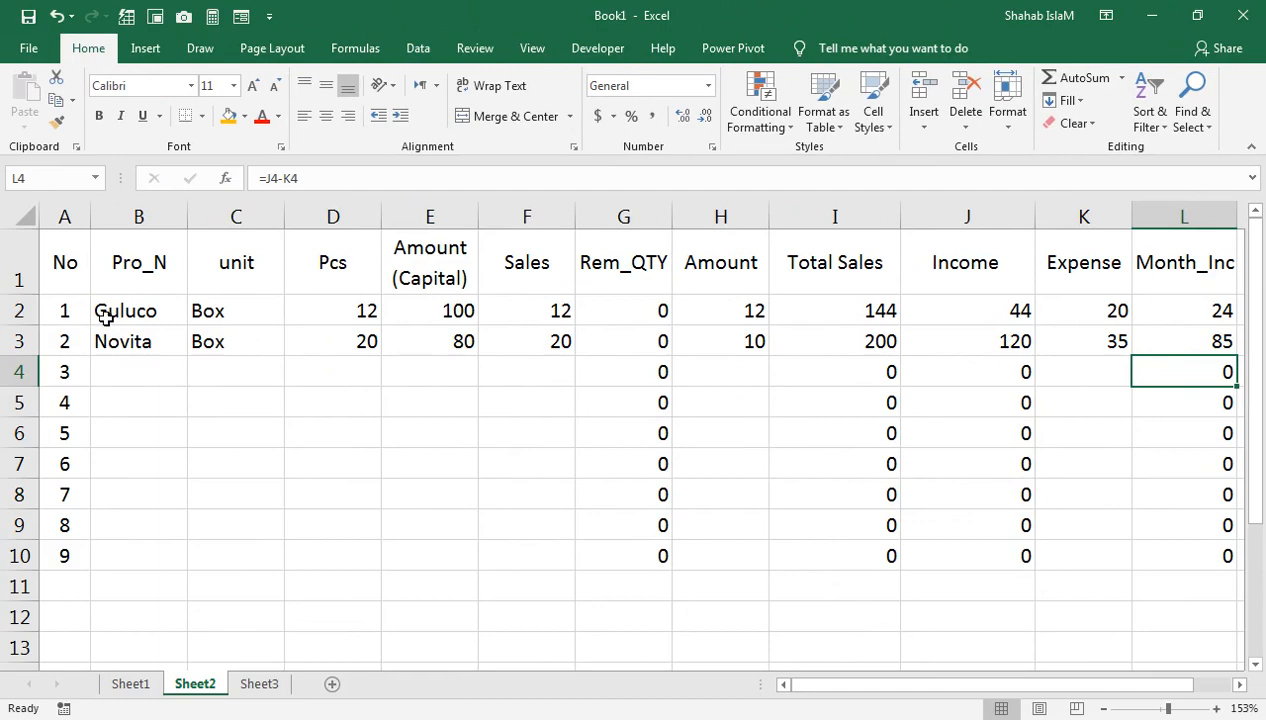
Step: Apply Comma Style to the Rem_QTY, Total Sales, Income and Month_Inc values in rows 2 to 10
{"action": "left_click_drag", "start_coordinate": [636, 316], "coordinate": [644, 557]}
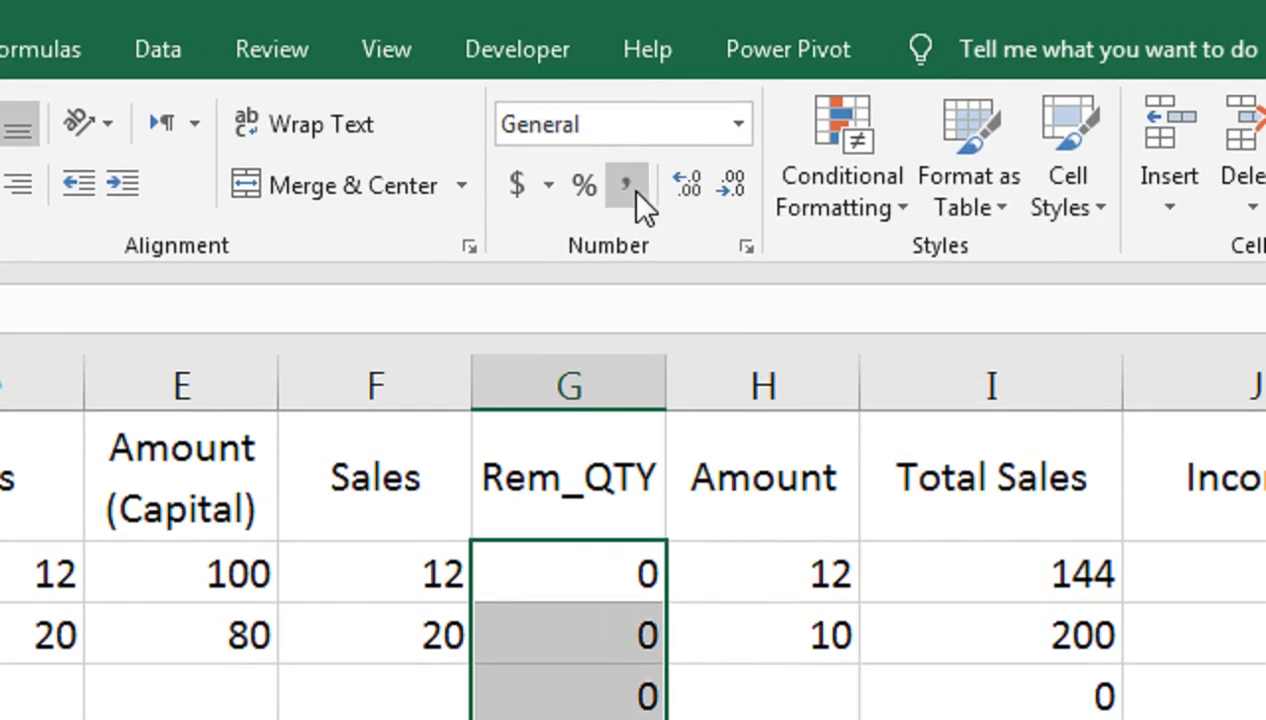
{"action": "left_click", "coordinate": [630, 240]}
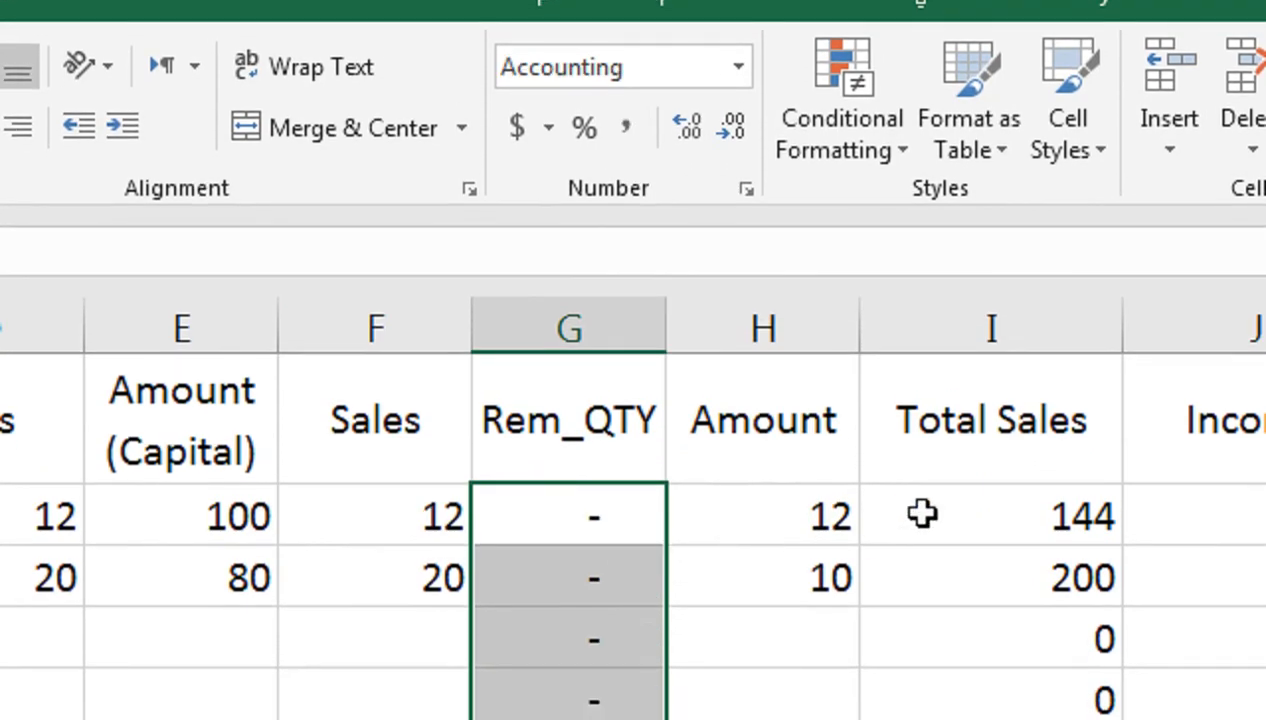
{"action": "left_click_drag", "start_coordinate": [965, 546], "coordinate": [938, 681]}
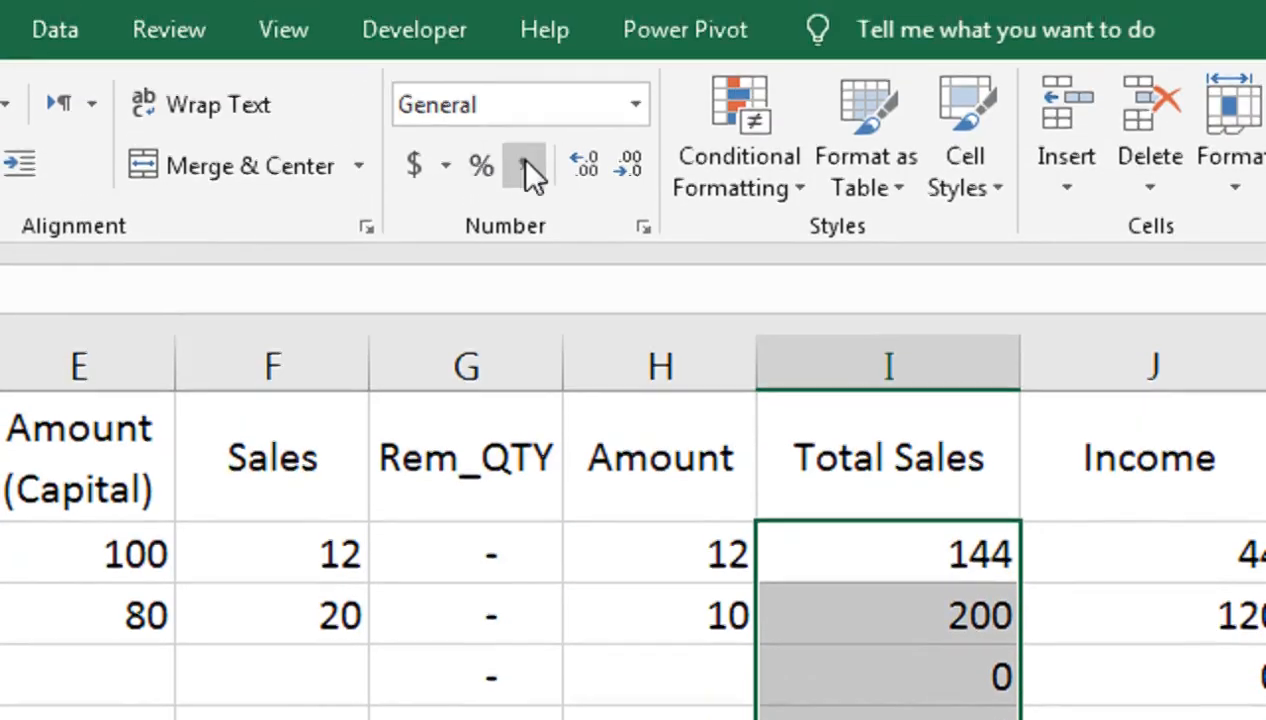
{"action": "left_click", "coordinate": [523, 170]}
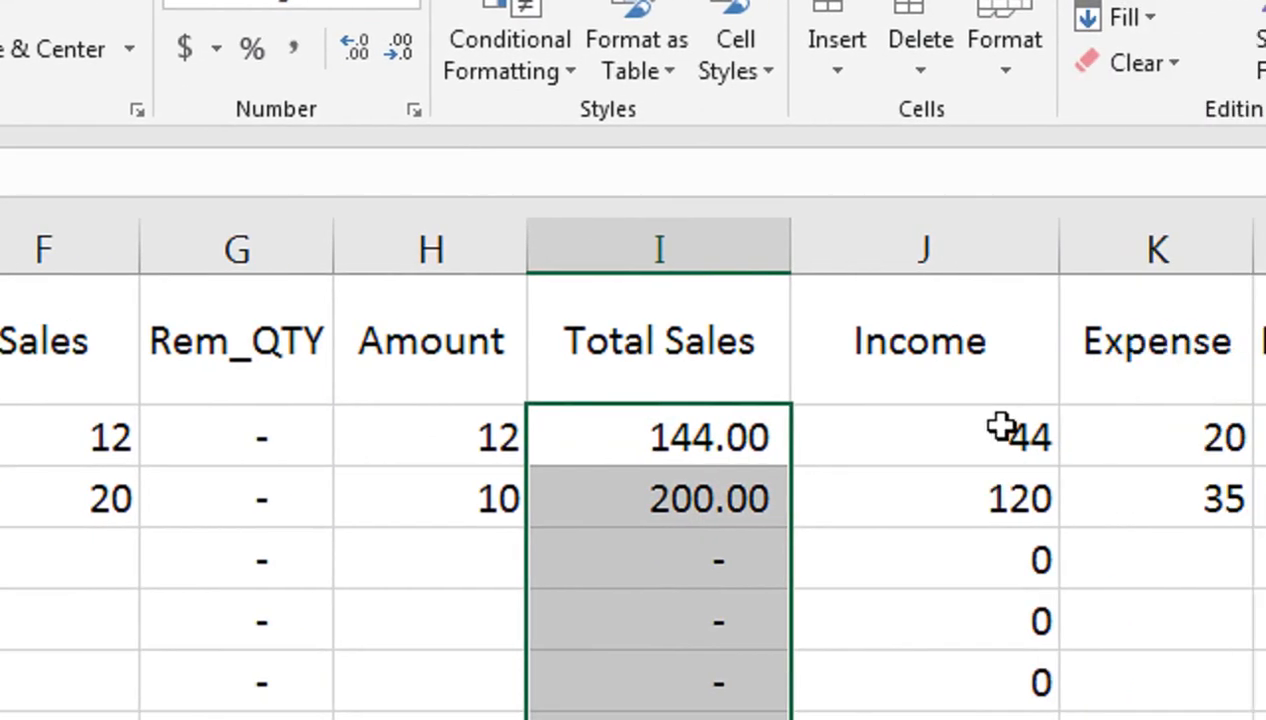
{"action": "left_click_drag", "start_coordinate": [1000, 427], "coordinate": [960, 719]}
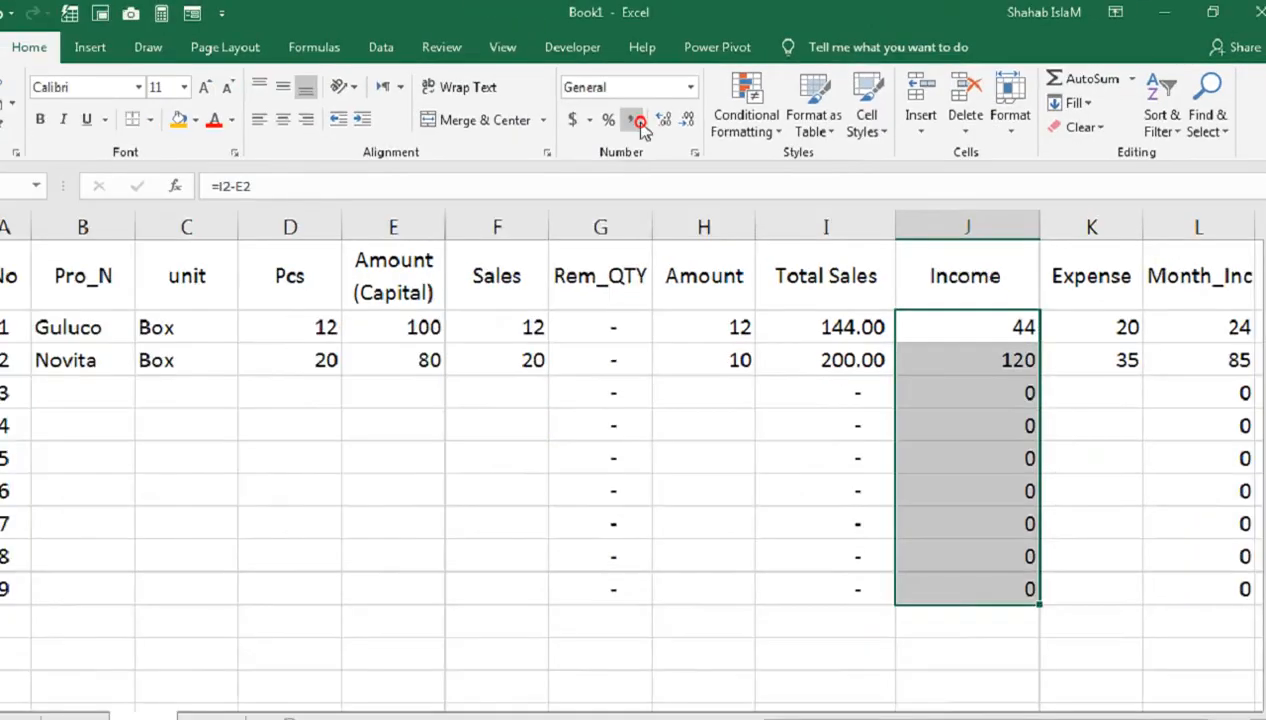
{"action": "left_click", "coordinate": [340, 147]}
{"action": "left_click_drag", "start_coordinate": [1184, 311], "coordinate": [1198, 556]}
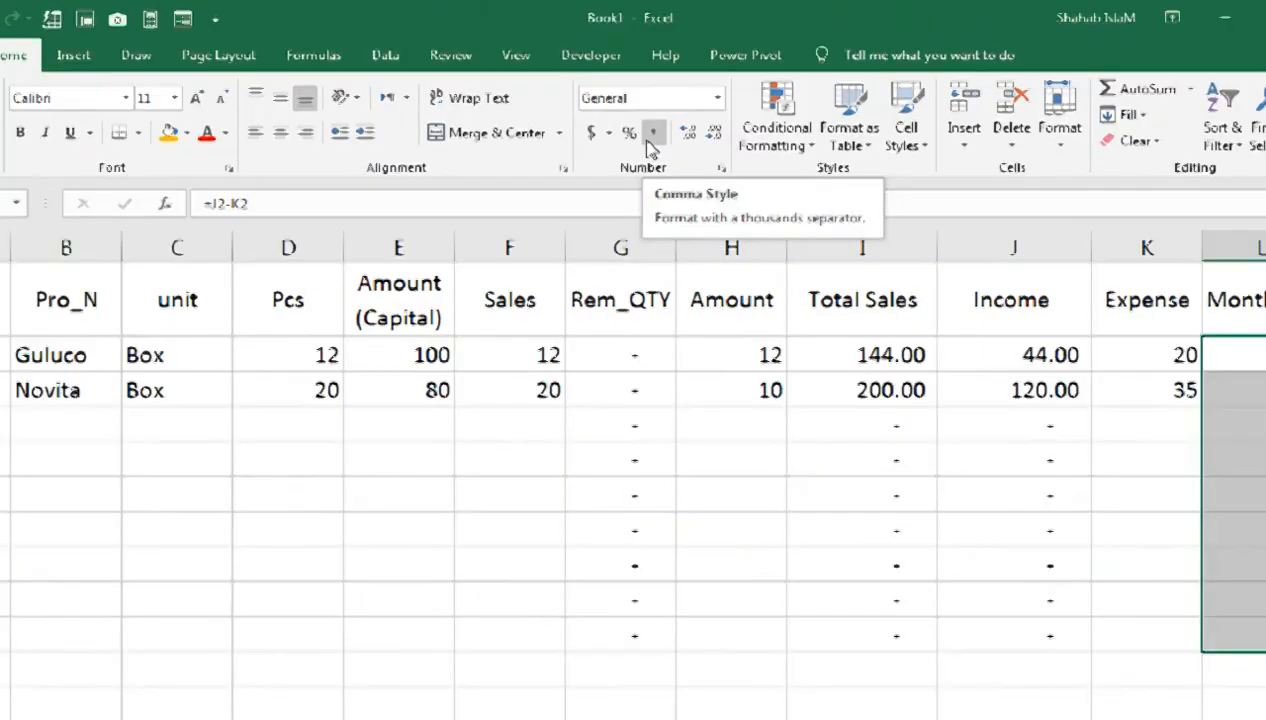
{"action": "left_click", "coordinate": [650, 240]}
{"action": "left_click", "coordinate": [990, 341]}
Step: Apply Thick Outside Borders around the header row from A1 to L1
{"action": "left_click_drag", "start_coordinate": [1168, 263], "coordinate": [76, 287]}
{"action": "left_click", "coordinate": [201, 116]}
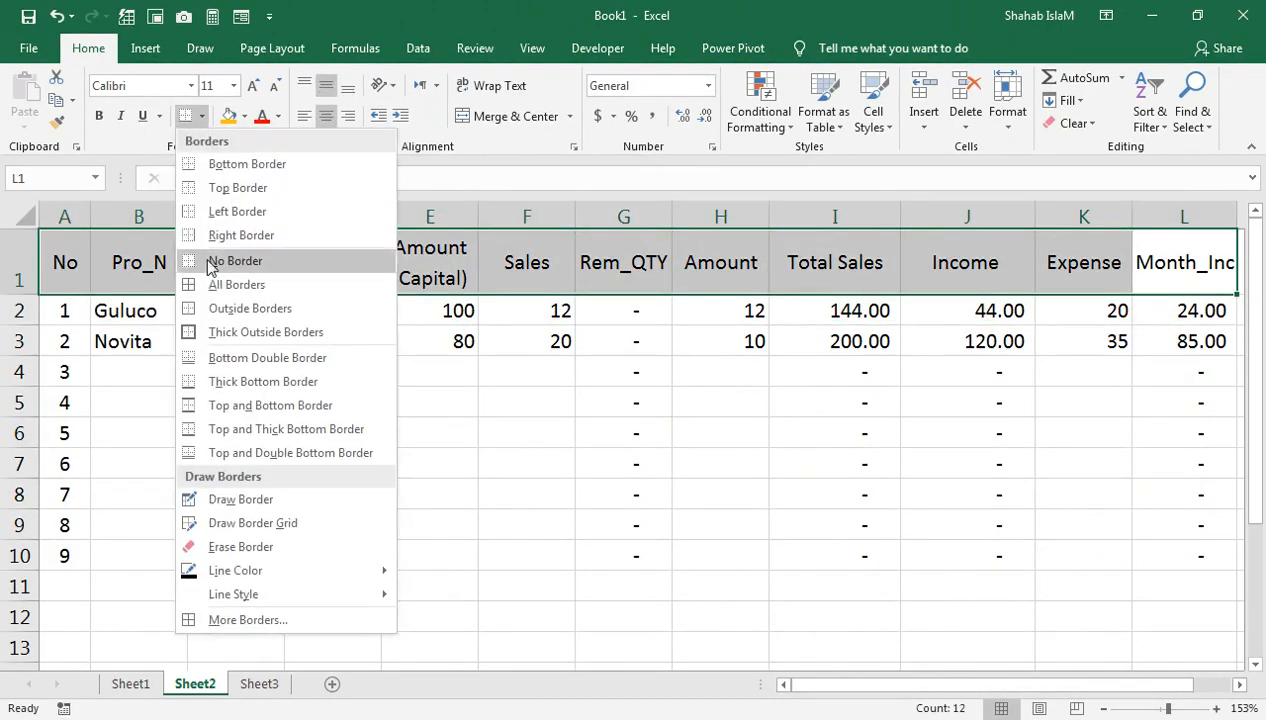
{"action": "left_click", "coordinate": [215, 331]}
{"action": "left_click", "coordinate": [866, 436]}
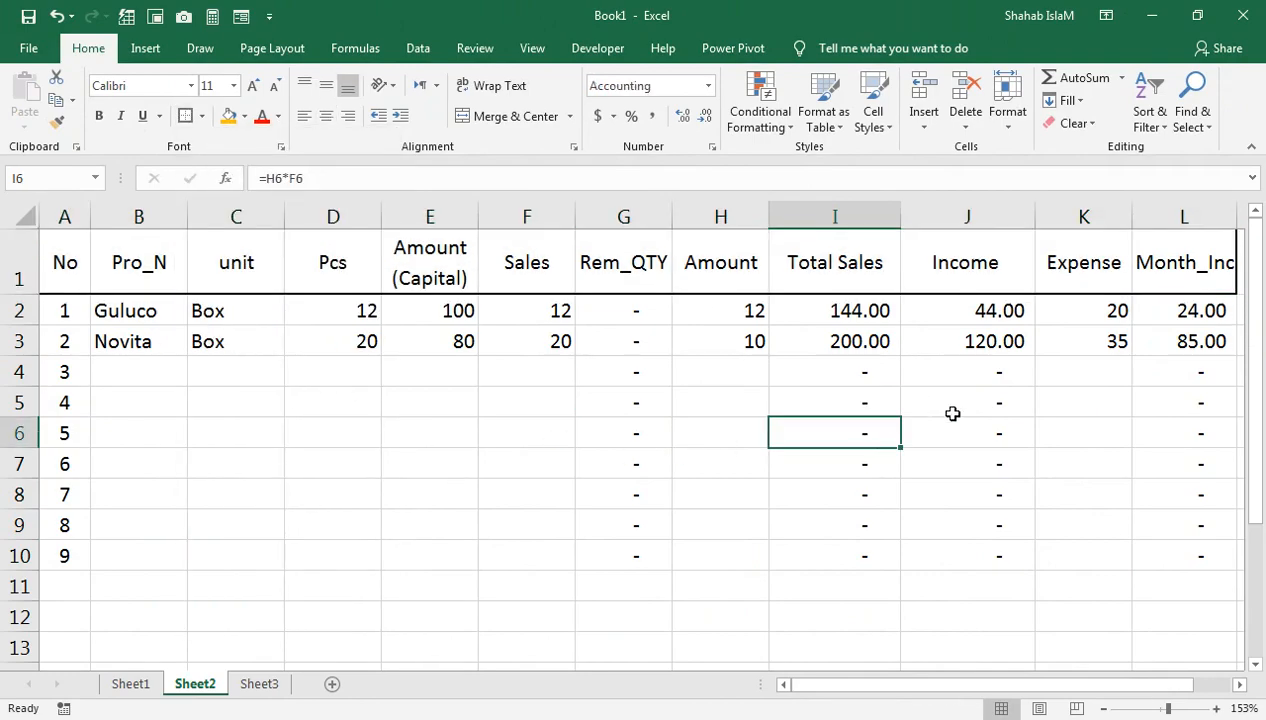
Step: Apply All Borders to the data rows in A2:L10
{"action": "left_click_drag", "start_coordinate": [1203, 310], "coordinate": [37, 563]}
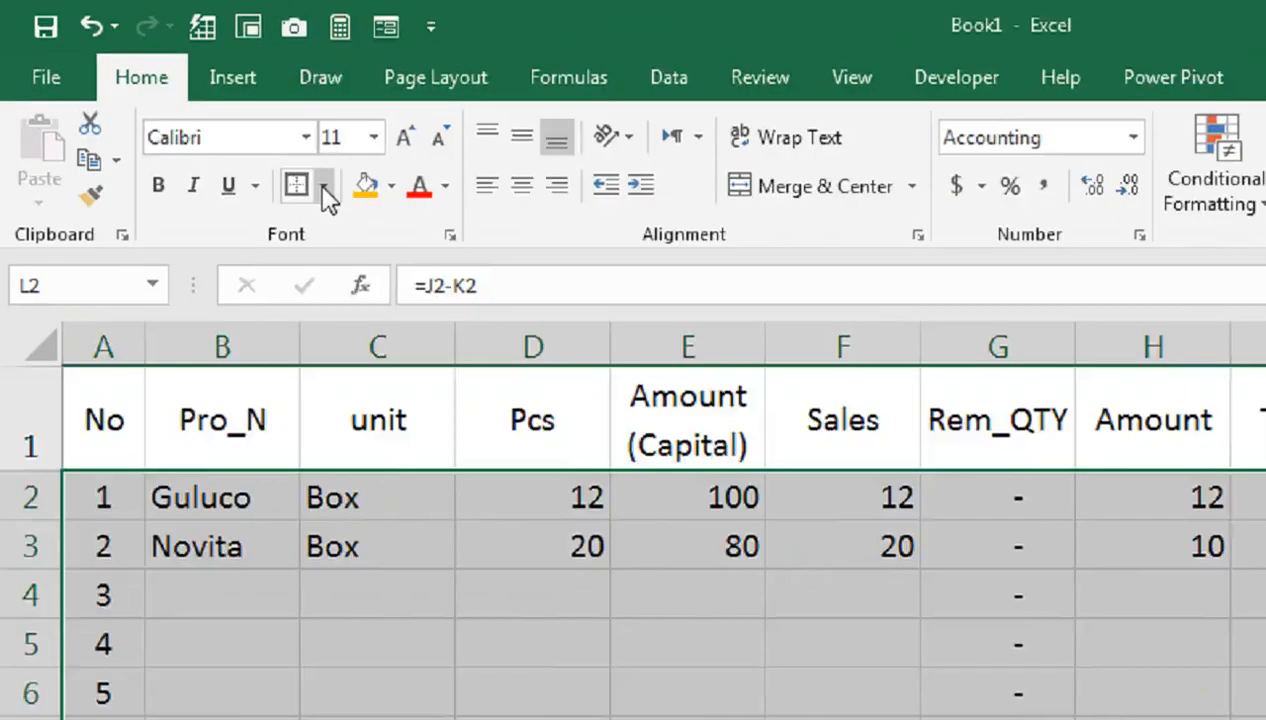
{"action": "left_click", "coordinate": [201, 116]}
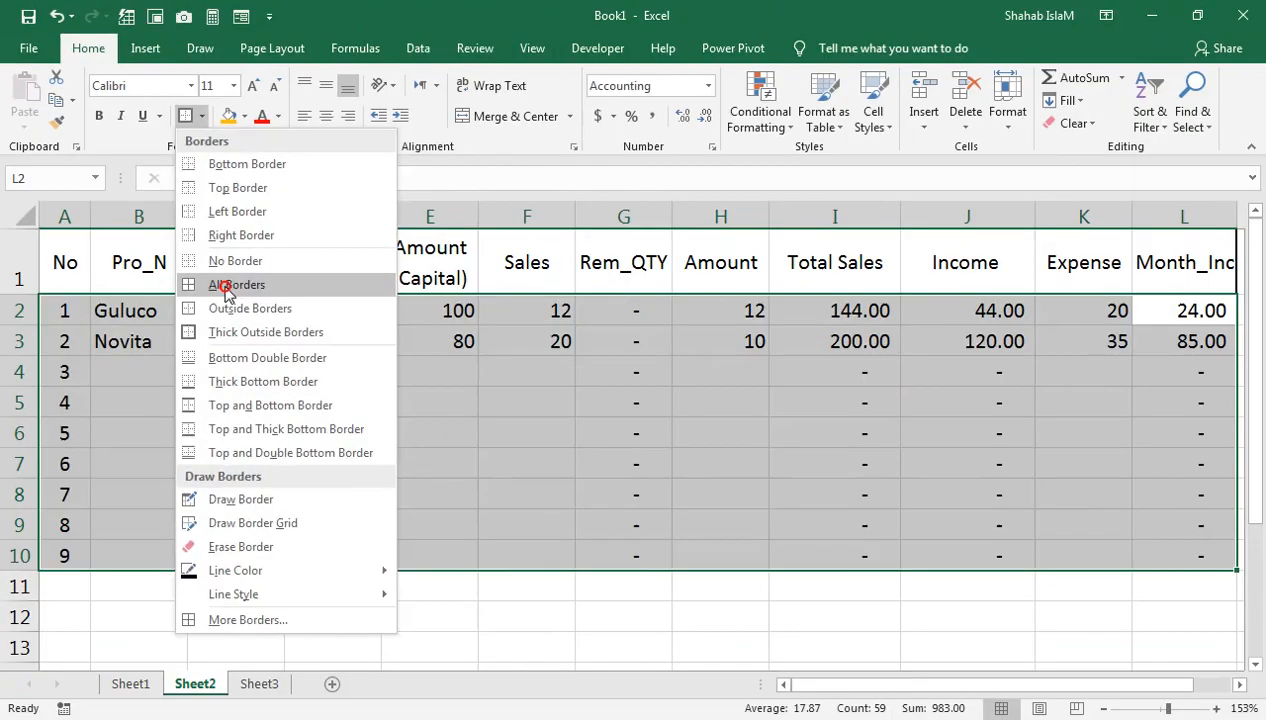
{"action": "left_click", "coordinate": [445, 534]}
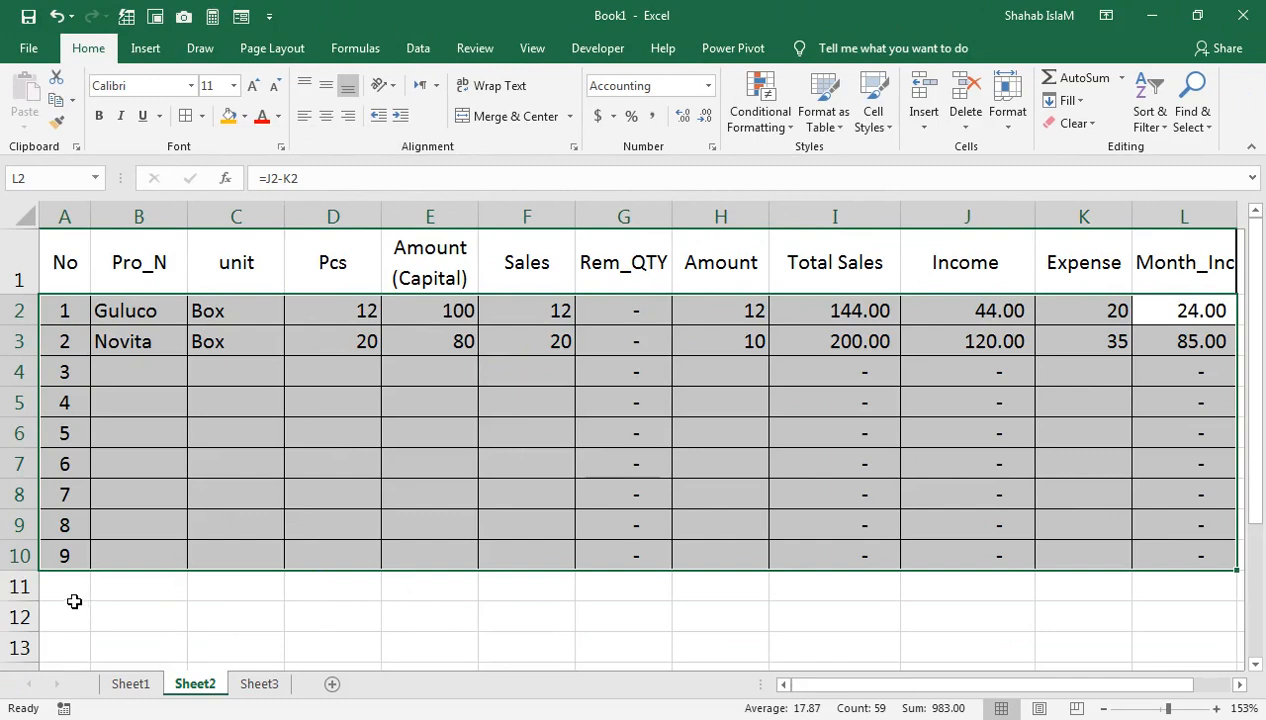
Step: Merge and center the cells A11 to H11 below the table
{"action": "left_click_drag", "start_coordinate": [72, 592], "coordinate": [885, 587]}
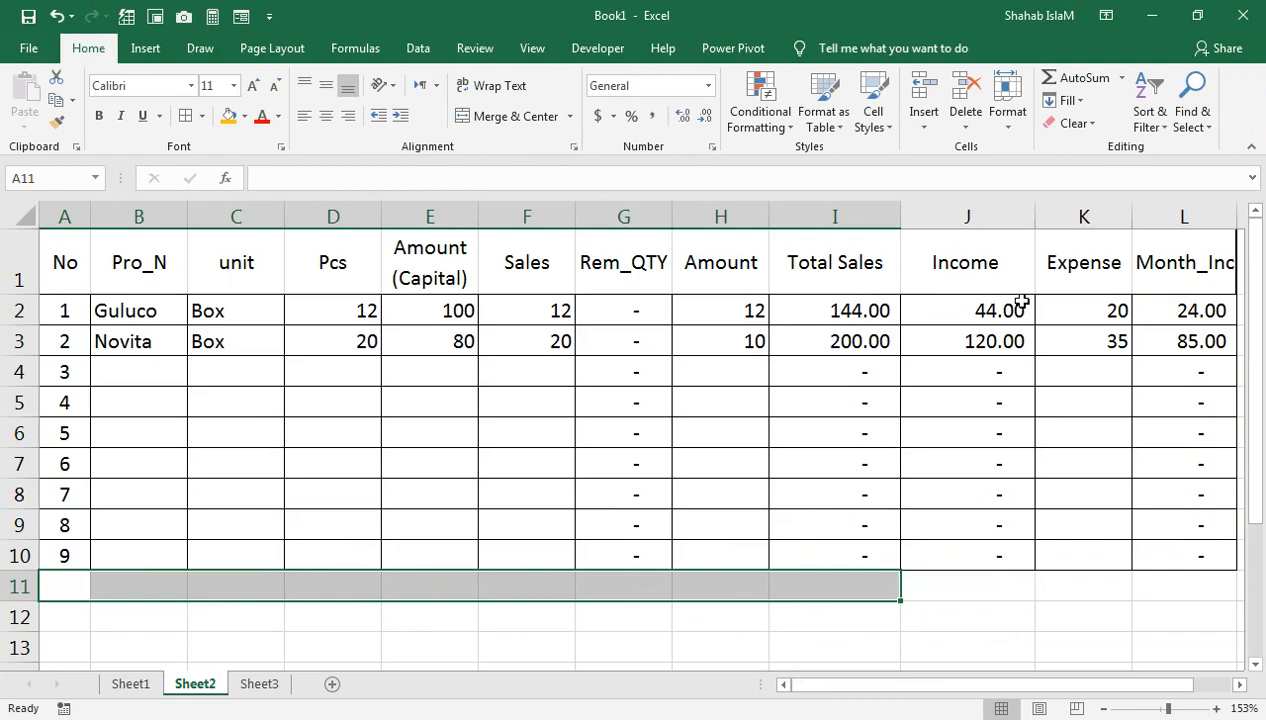
{"action": "left_click_drag", "start_coordinate": [733, 587], "coordinate": [67, 587]}
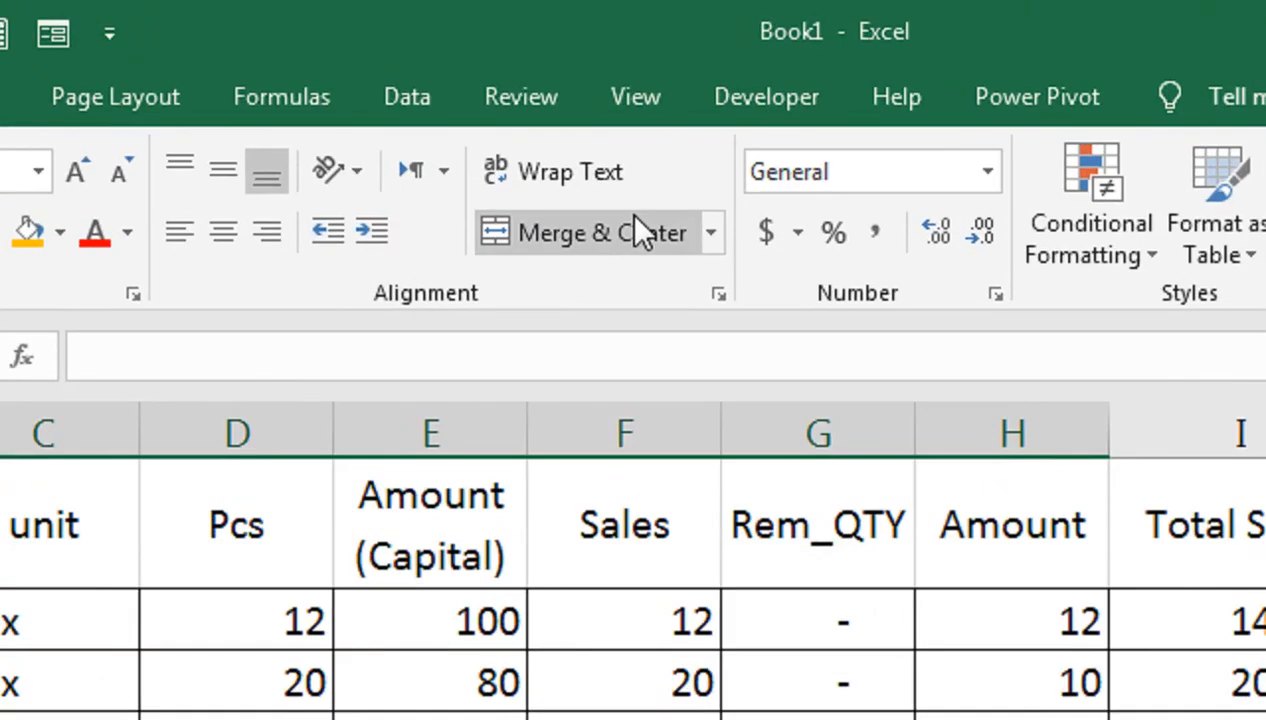
{"action": "left_click", "coordinate": [529, 110]}
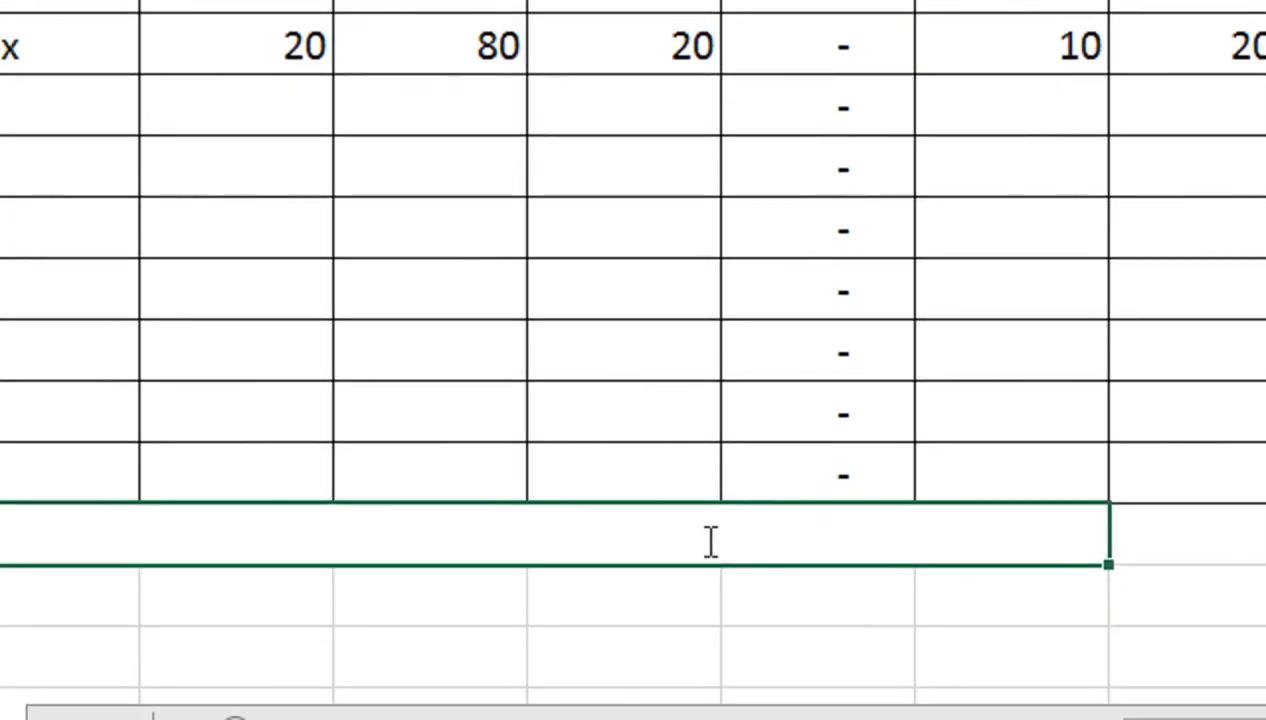
Step: Enter TOTAL SALES INCOME AND EXPENSE in the merged cell A11 and make it bold
{"action": "type", "text": "TOTA"}
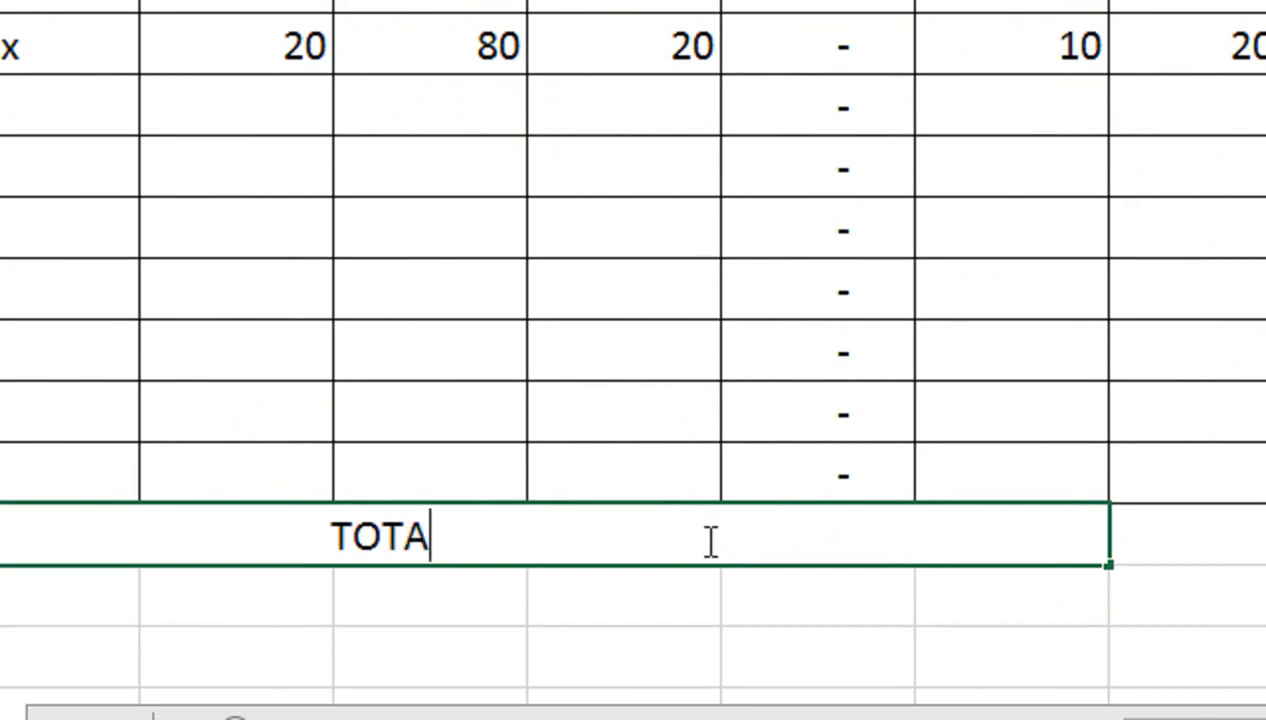
{"action": "type", "text": "L"}
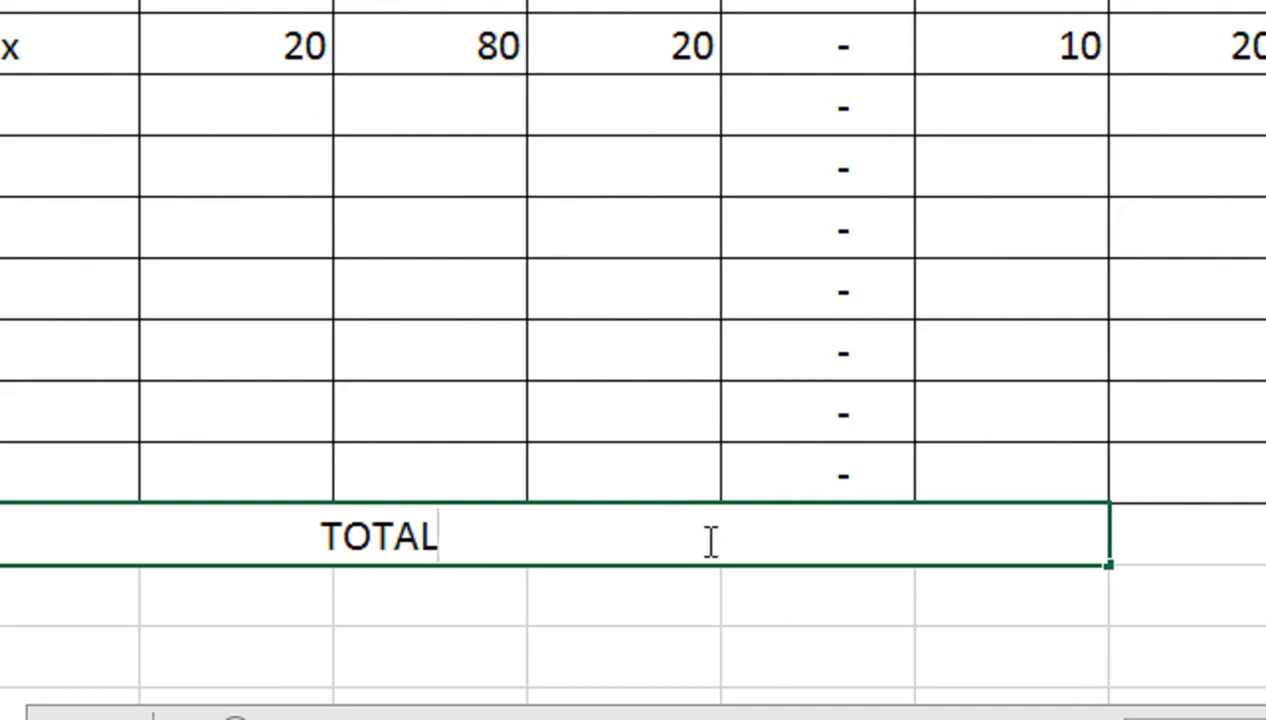
{"action": "type", "text": "SALES "}
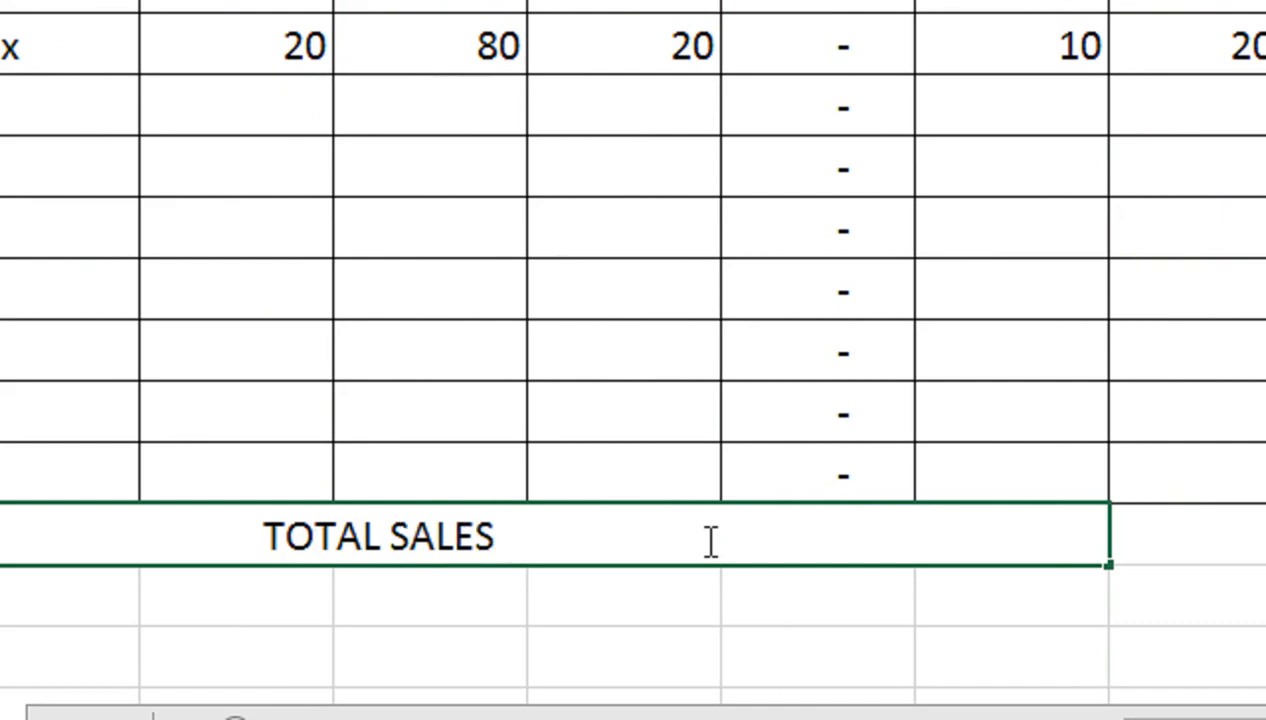
{"action": "type", "text": "INCO"}
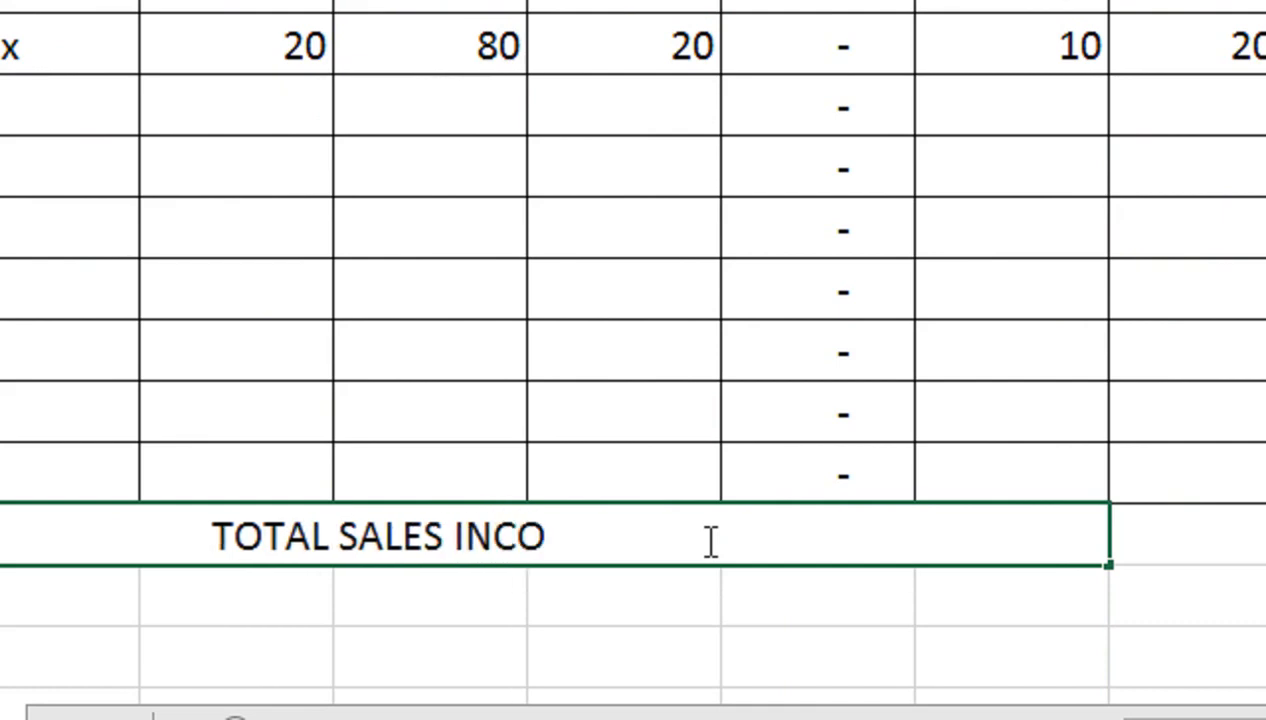
{"action": "type", "text": "ME AN"}
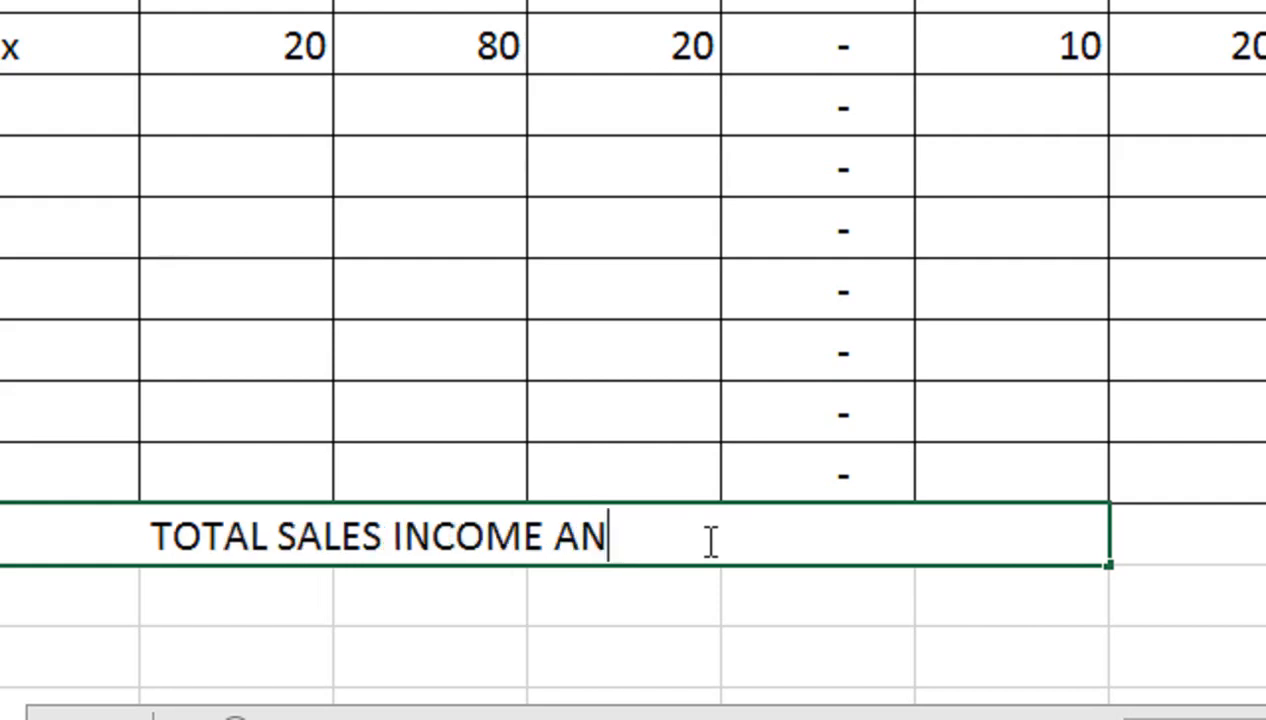
{"action": "type", "text": "D EXPENSE"}
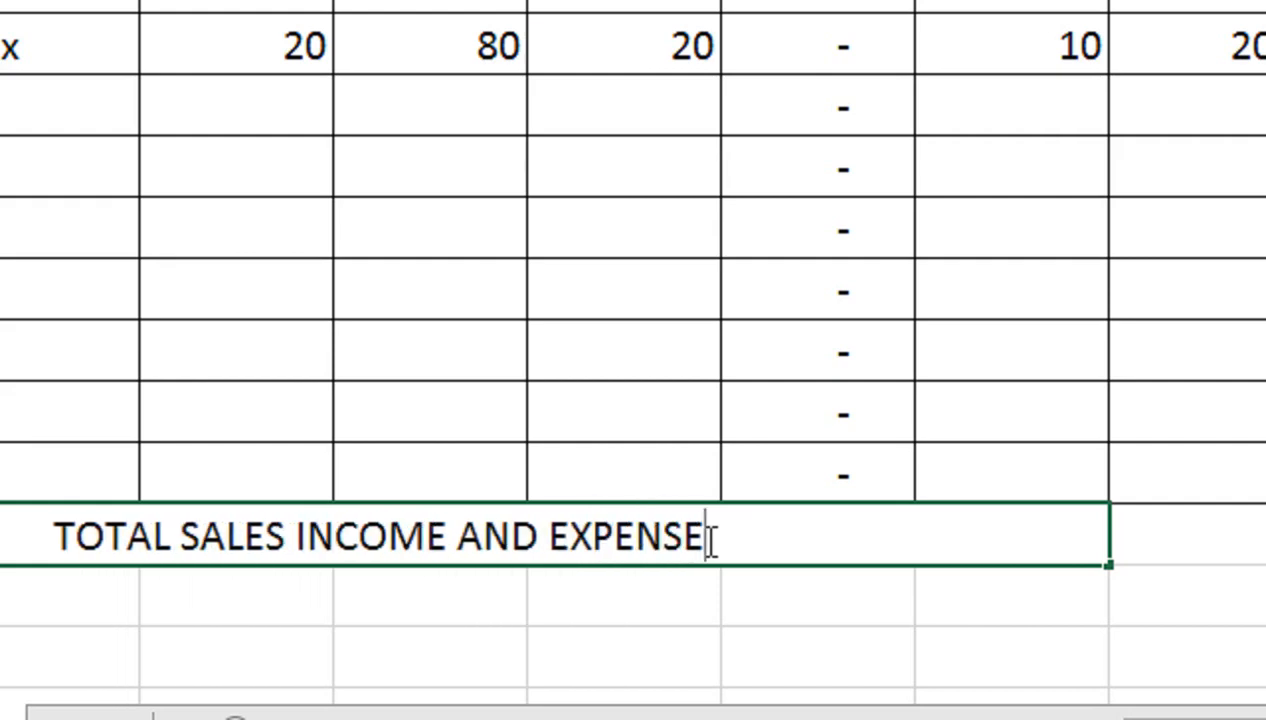
{"action": "key", "text": "Return"}
{"action": "left_click", "coordinate": [706, 538]}
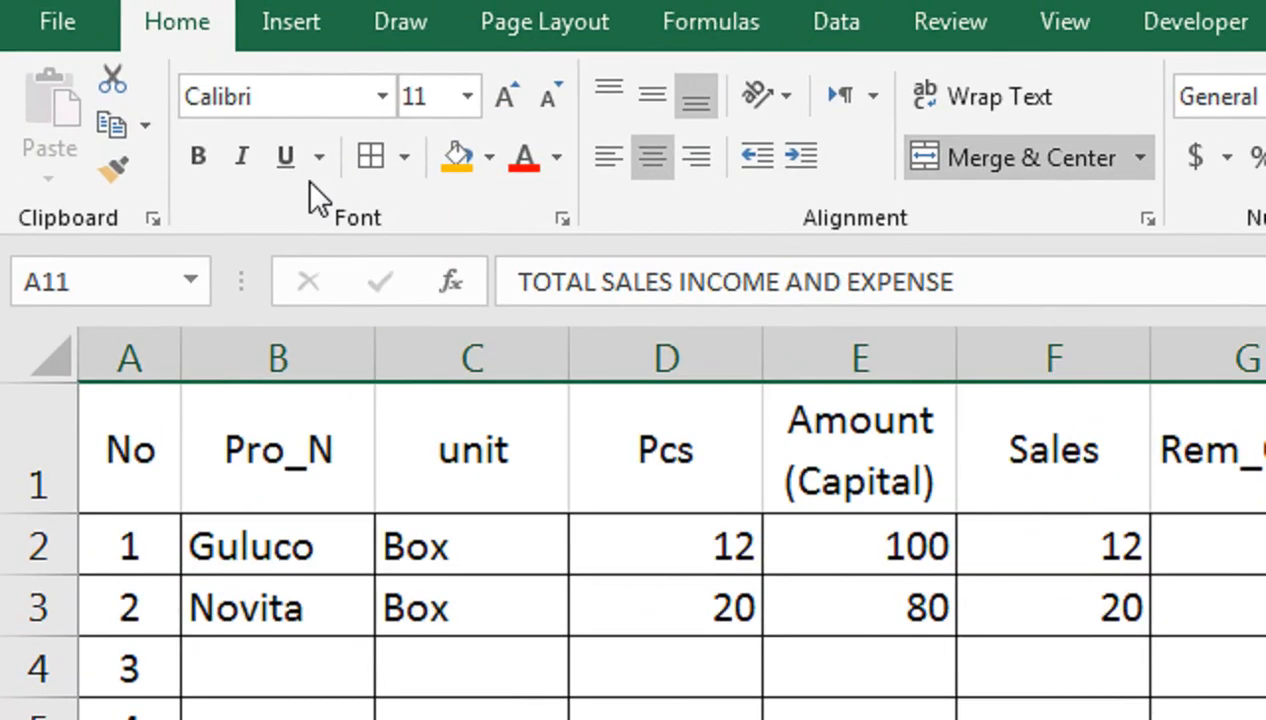
{"action": "left_click", "coordinate": [93, 121]}
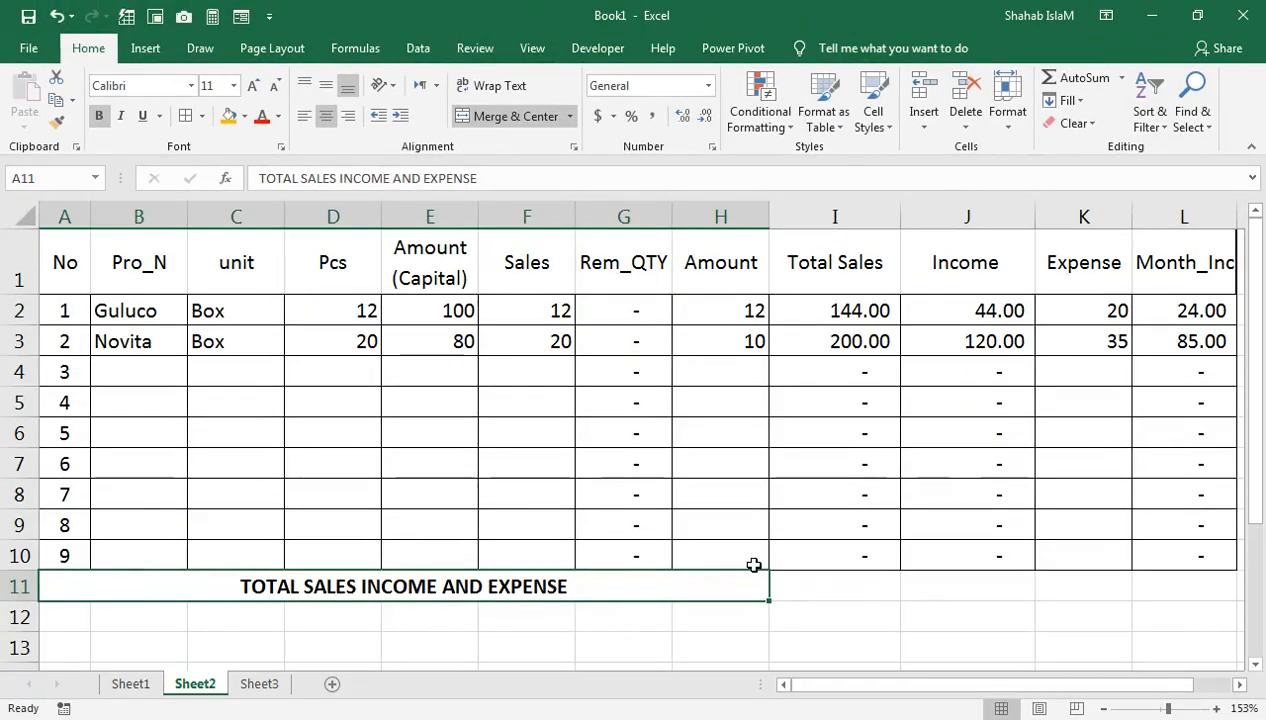
Step: Add AutoSum totals in I11:L11 for Total Sales, Income, Expense and Month_Inc
{"action": "left_click_drag", "start_coordinate": [796, 585], "coordinate": [1204, 590]}
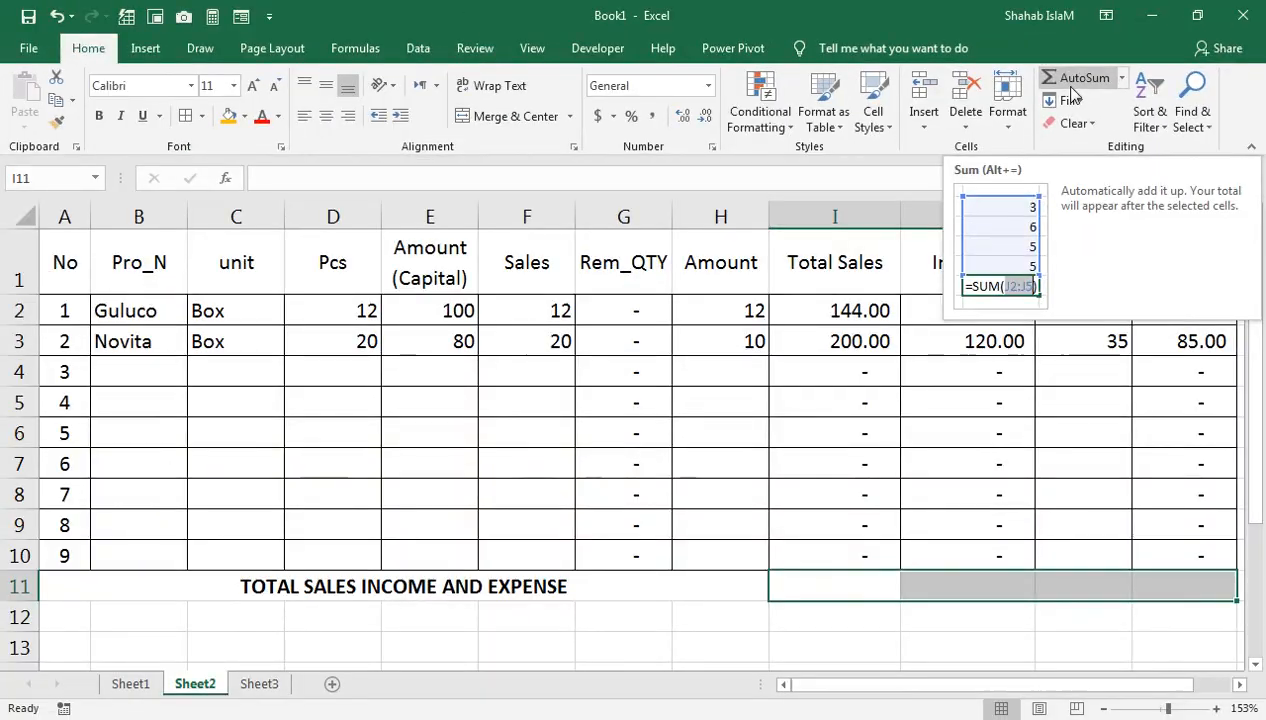
{"action": "left_click", "coordinate": [877, 172]}
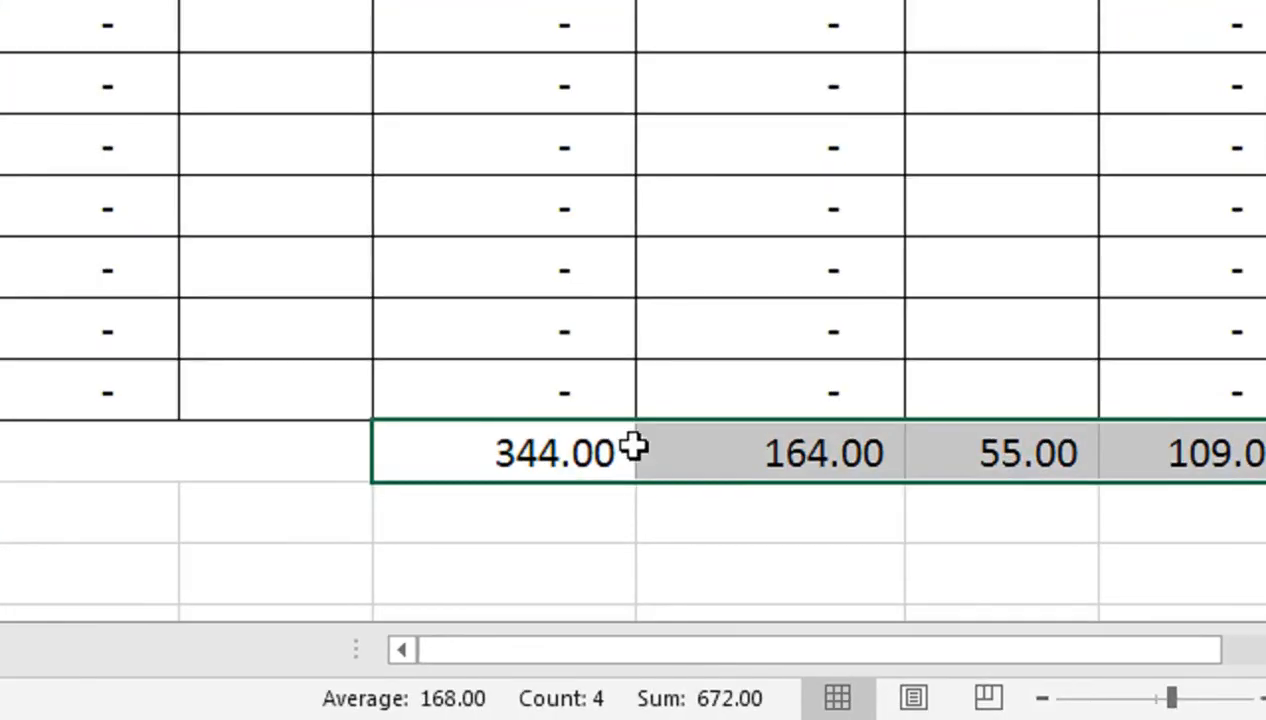
Step: Examine the total cells in I11:L11 and the sum formulas behind them
{"action": "left_click", "coordinate": [961, 590]}
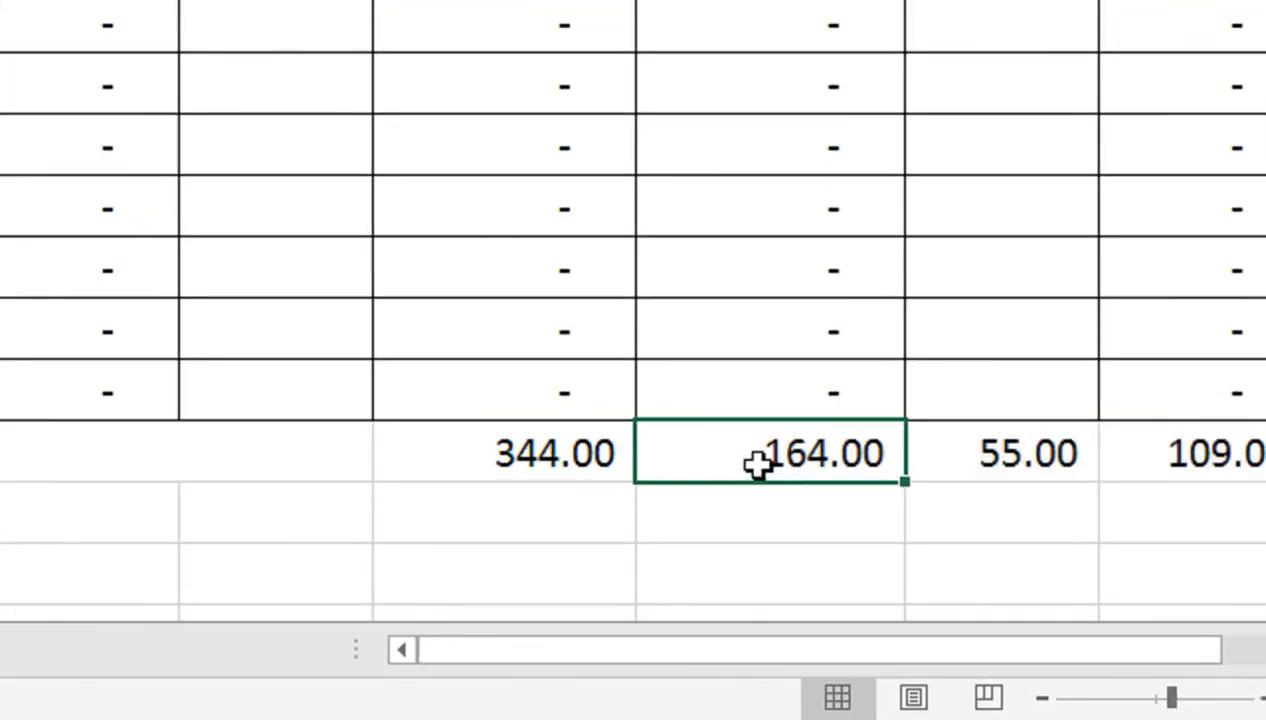
{"action": "left_click", "coordinate": [1102, 581]}
{"action": "double_click", "coordinate": [955, 441]}
{"action": "key", "text": "Return"}
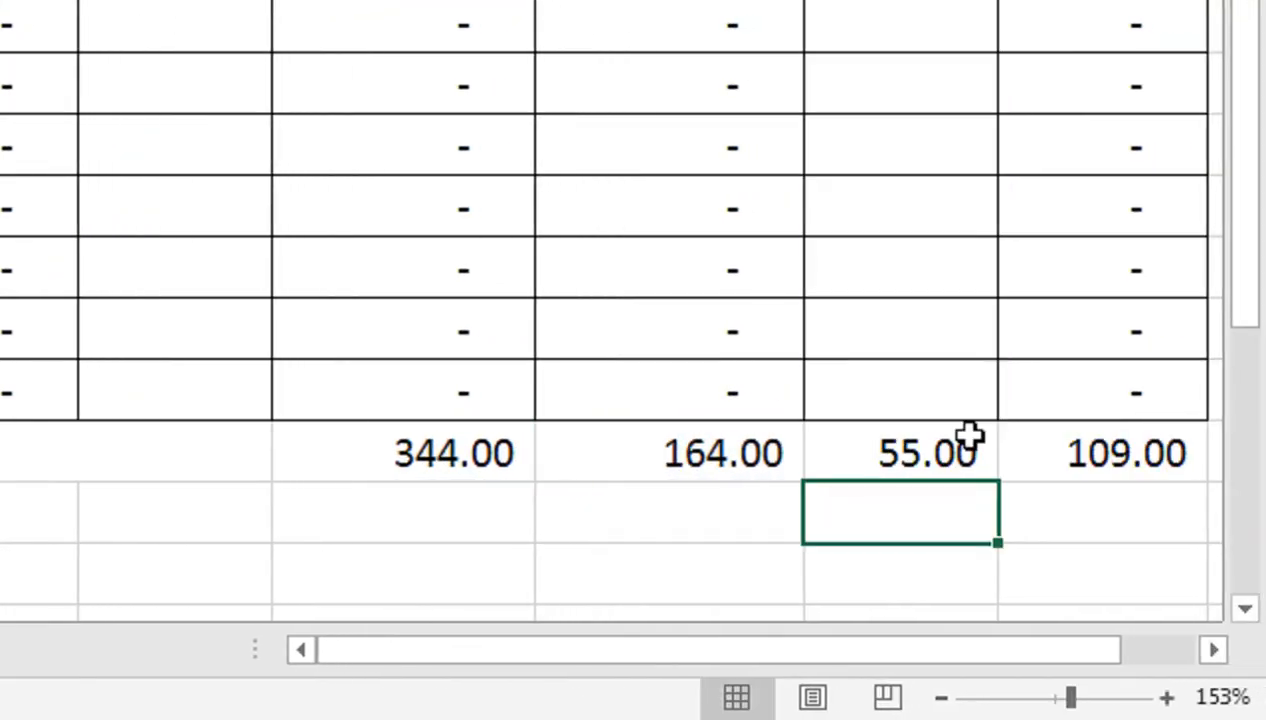
{"action": "left_click", "coordinate": [1086, 441]}
{"action": "double_click", "coordinate": [1068, 441]}
{"action": "key", "text": "Return"}
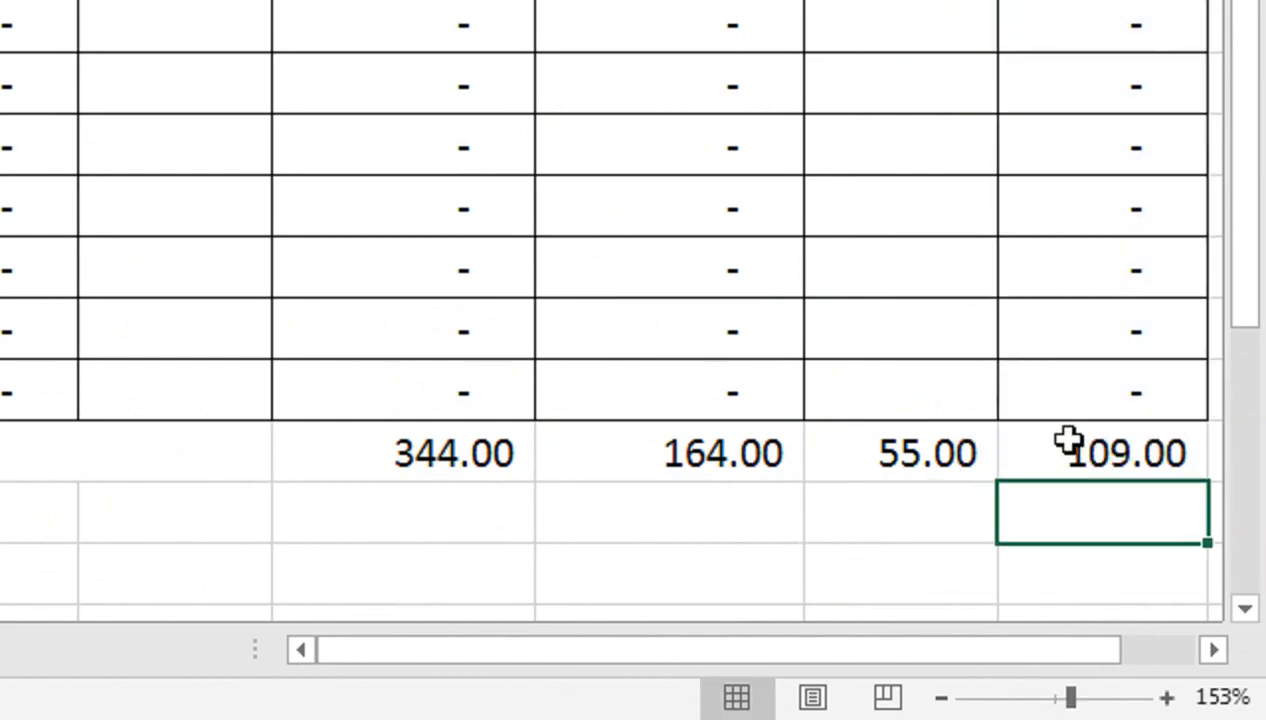
{"action": "double_click", "coordinate": [501, 456]}
{"action": "key", "text": "Return"}
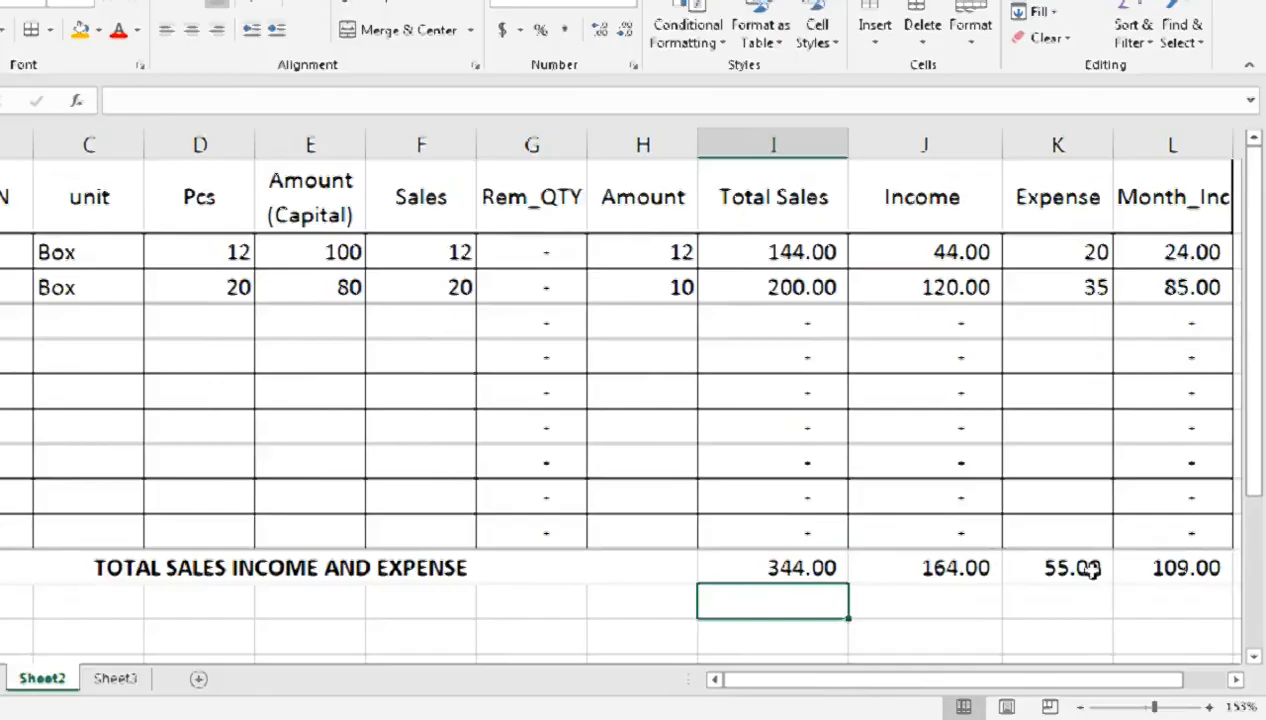
Step: Apply Thick Outside Borders around the totals row from A11 to L11
{"action": "left_click_drag", "start_coordinate": [1095, 455], "coordinate": [394, 583]}
{"action": "left_click", "coordinate": [201, 116]}
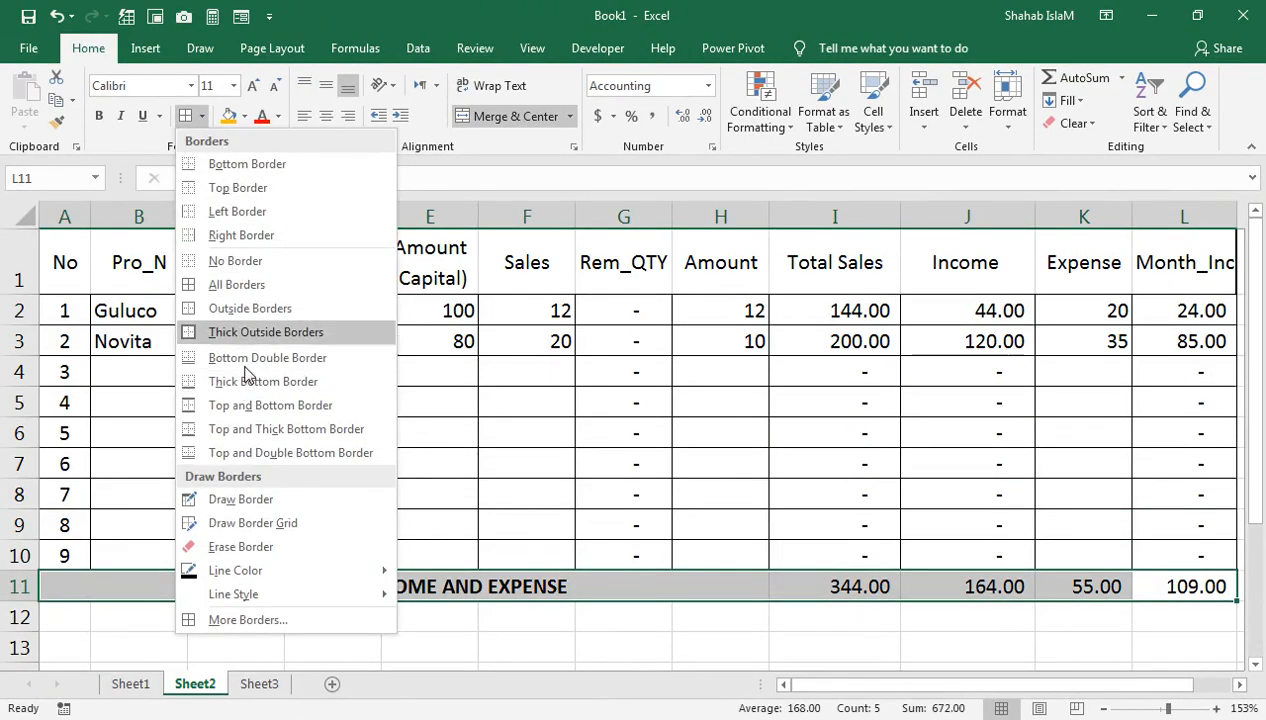
{"action": "left_click", "coordinate": [235, 331]}
{"action": "left_click", "coordinate": [558, 461]}
Step: Fill the header row A1:L1 with dark blue and set its font color to white
{"action": "left_click_drag", "start_coordinate": [55, 260], "coordinate": [1163, 281]}
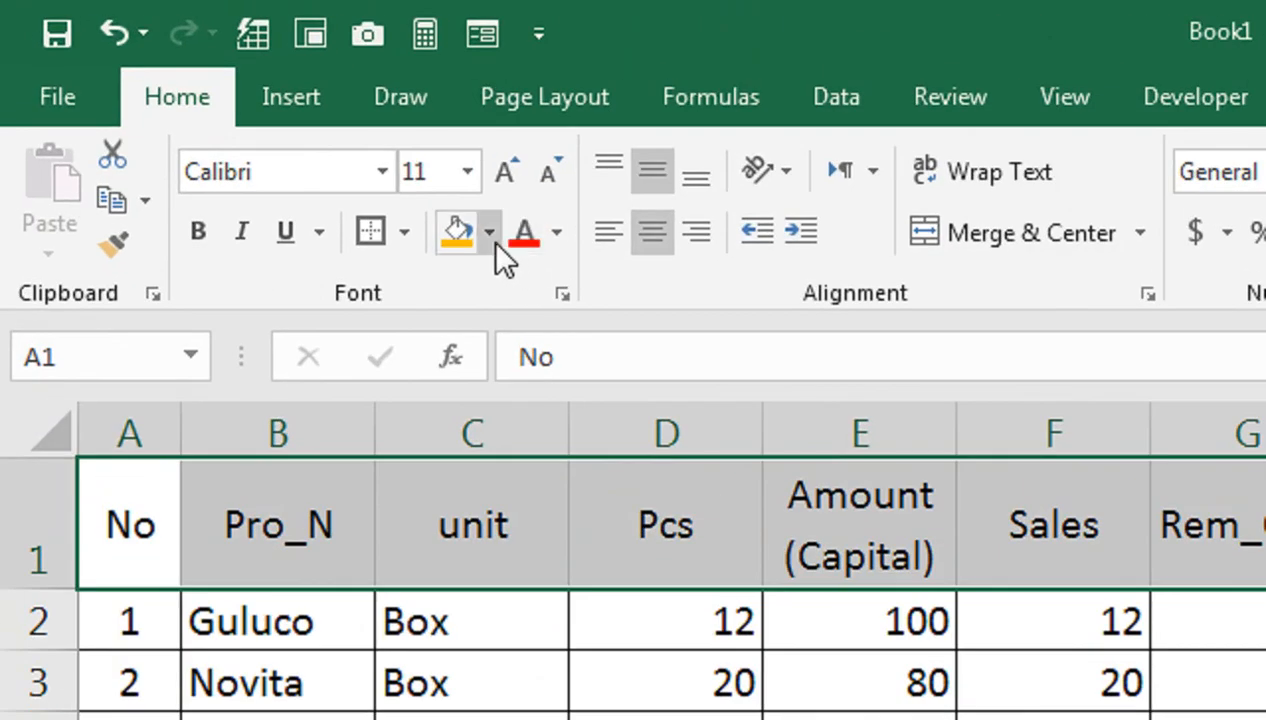
{"action": "left_click", "coordinate": [489, 234]}
{"action": "left_click", "coordinate": [727, 528]}
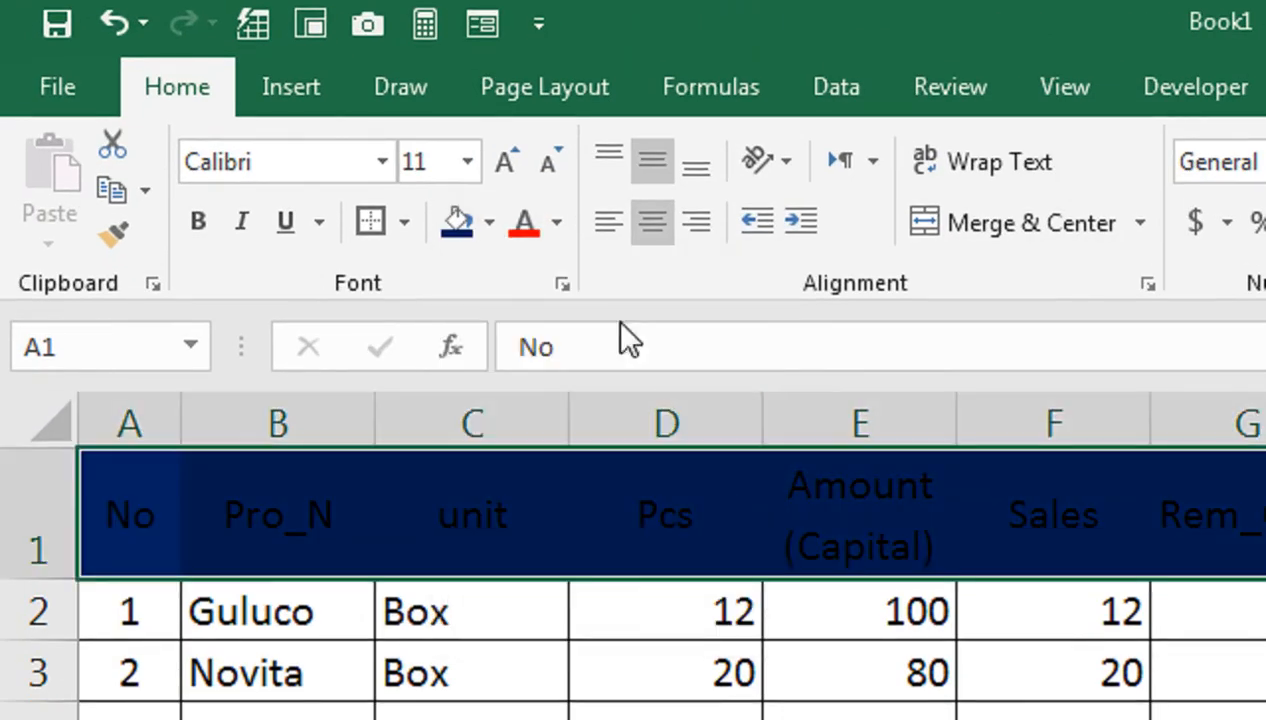
{"action": "left_click", "coordinate": [556, 222]}
{"action": "left_click", "coordinate": [521, 358]}
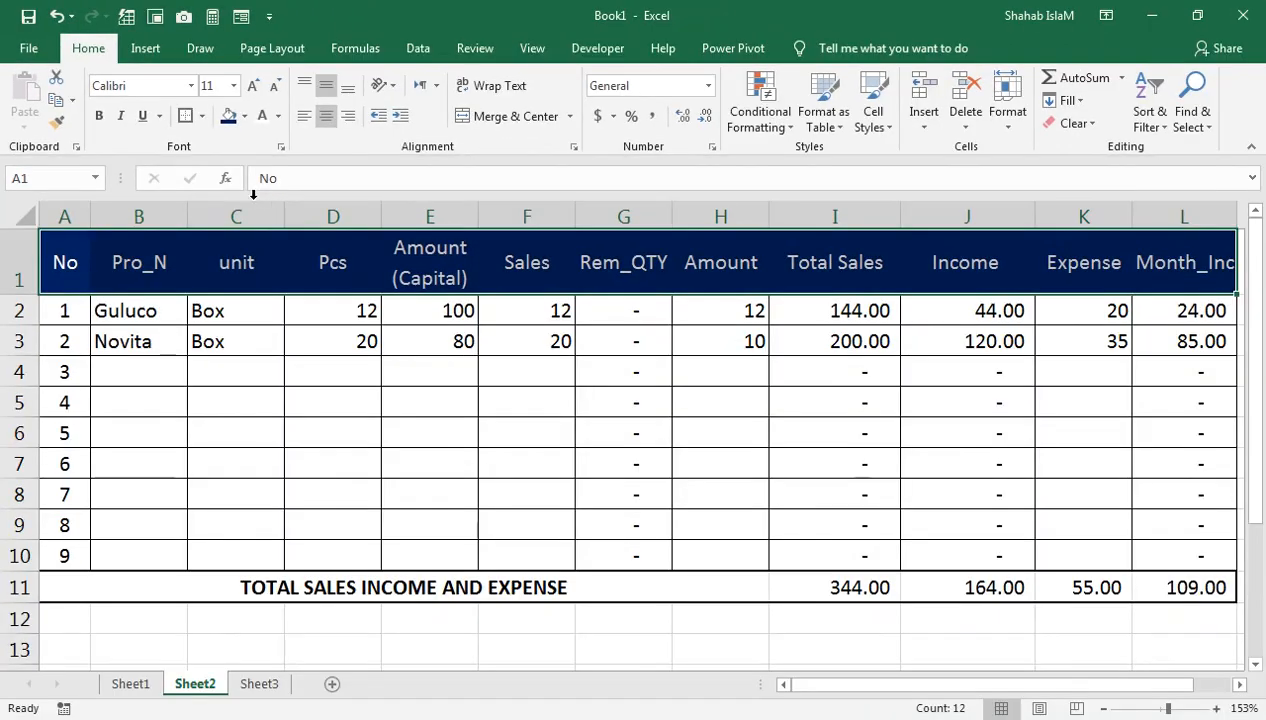
Step: Fill the totals row A11:L11 with black and set its font color to white
{"action": "left_click_drag", "start_coordinate": [150, 590], "coordinate": [1142, 589]}
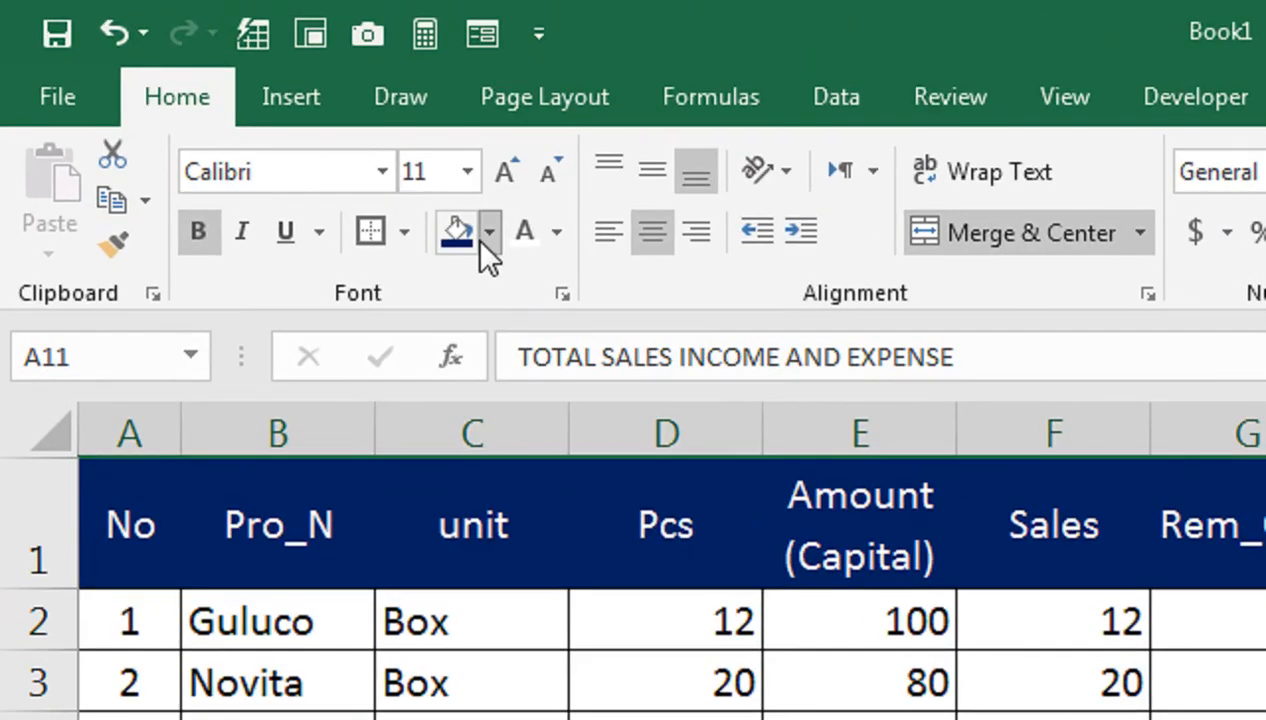
{"action": "left_click", "coordinate": [245, 116]}
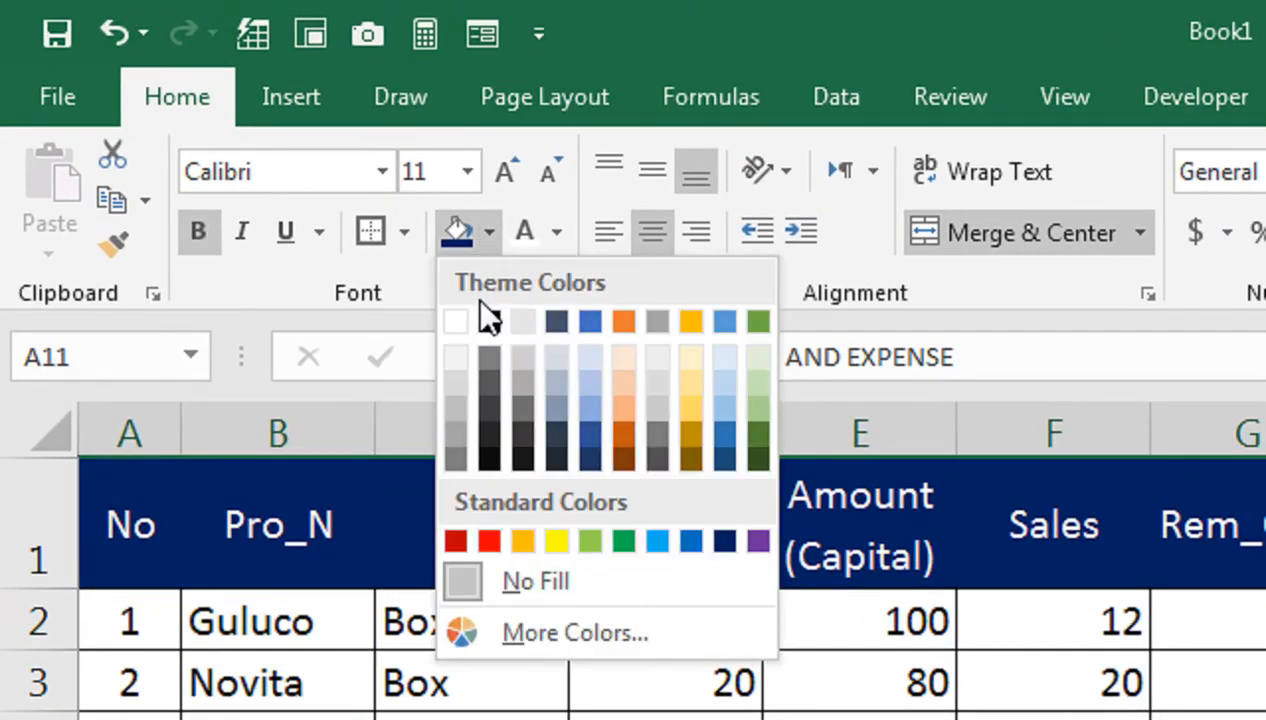
{"action": "left_click", "coordinate": [487, 318]}
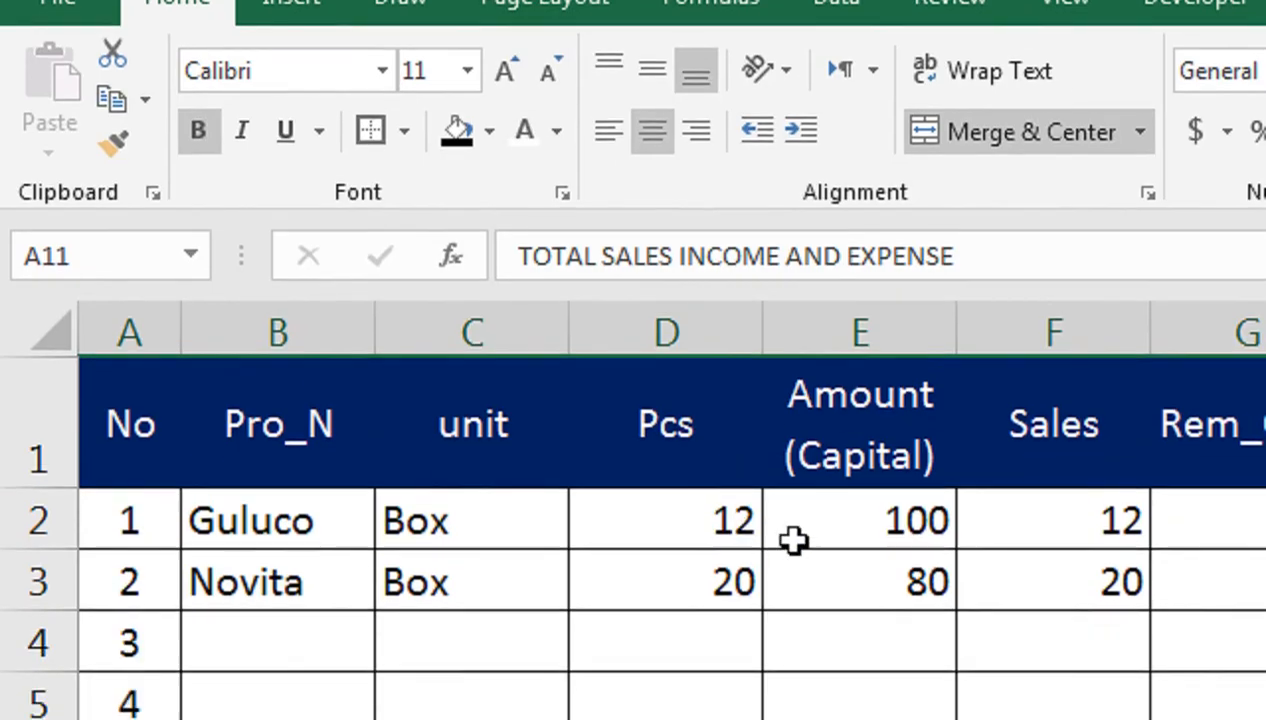
{"action": "left_click", "coordinate": [793, 540]}
{"action": "left_click", "coordinate": [332, 624]}
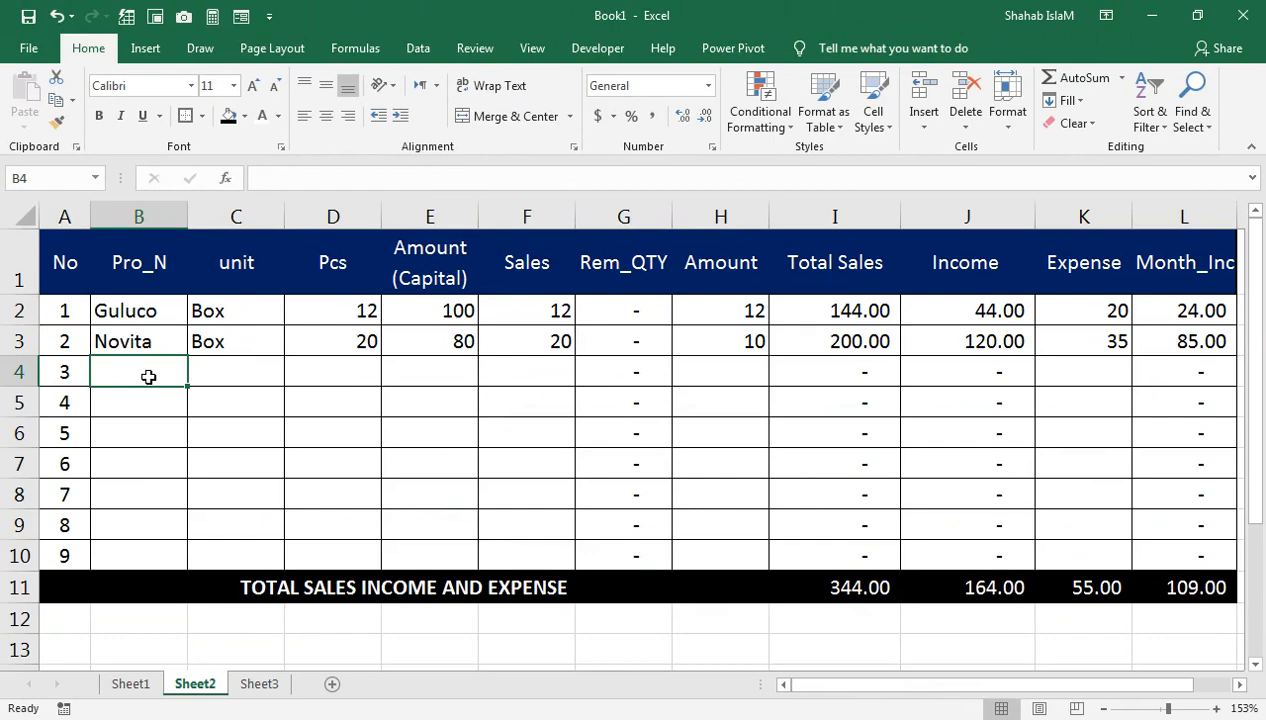
Step: Enter the product name CHOCO in B4 and the unit PCS in C4
{"action": "type", "text": "CHO"}
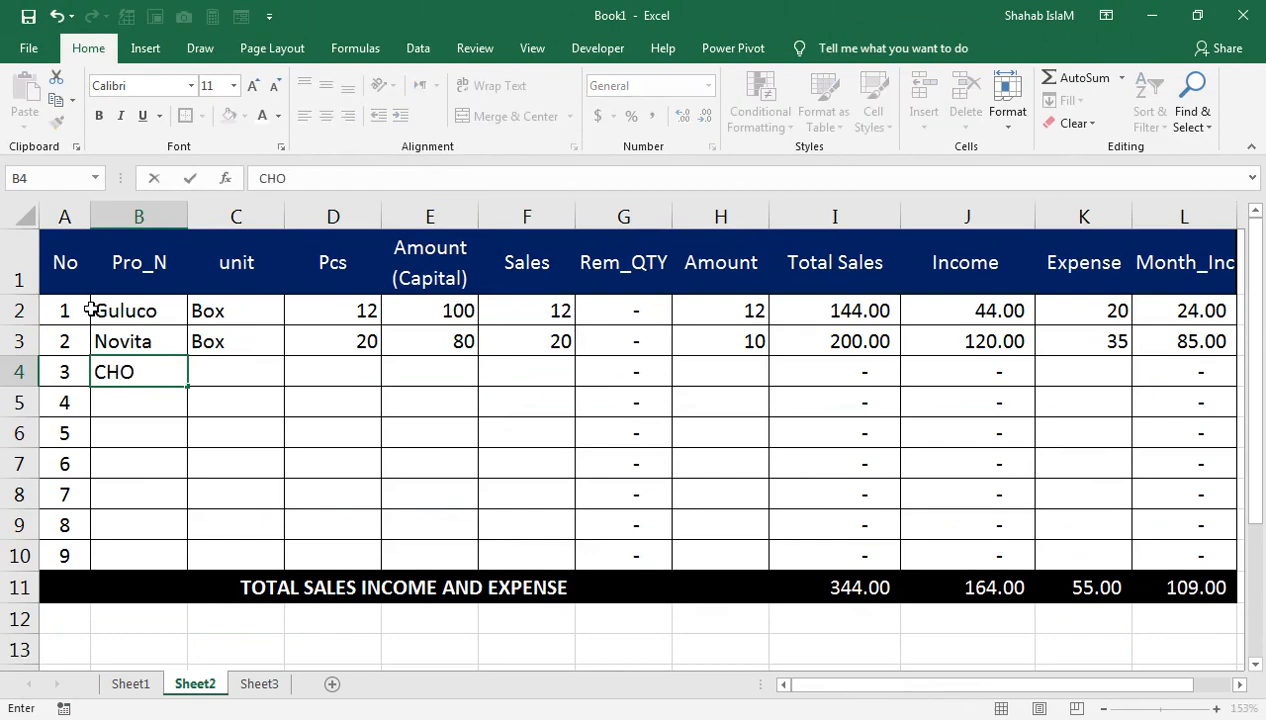
{"action": "type", "text": "COLACA"}
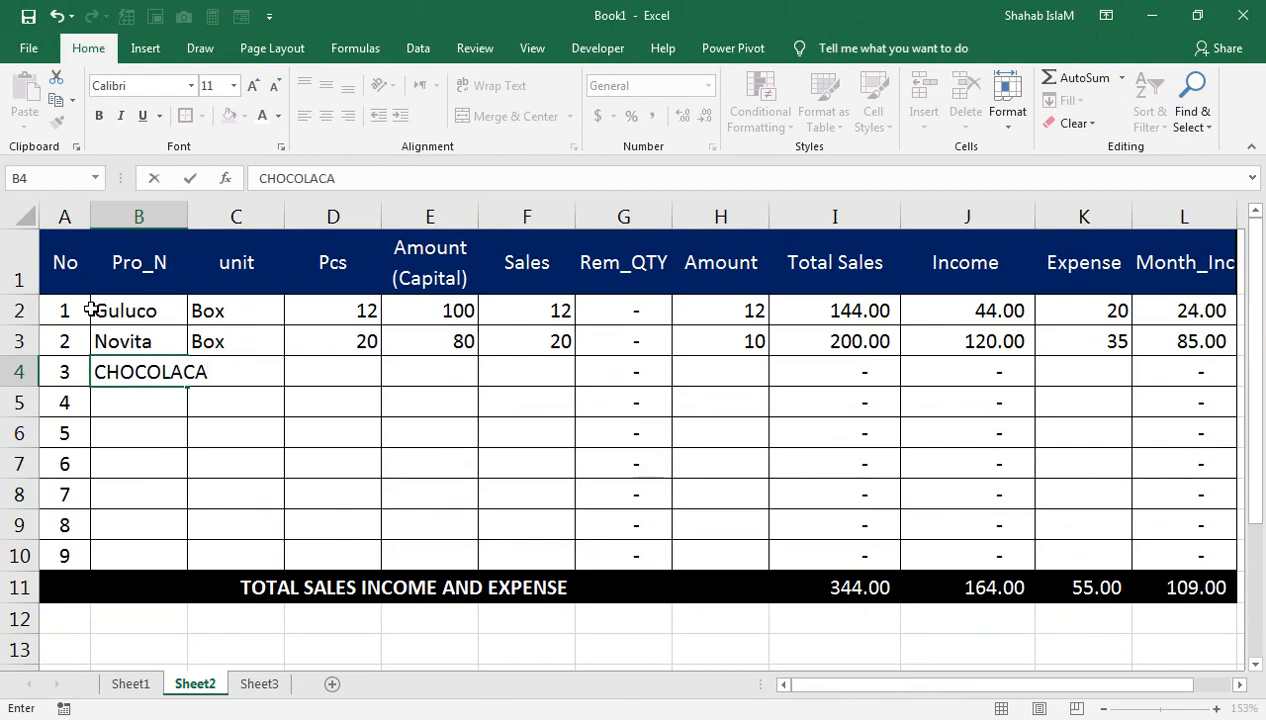
{"action": "key", "text": "BackSpace"}
{"action": "key", "text": "BackSpace"}
{"action": "key", "text": "Tab"}
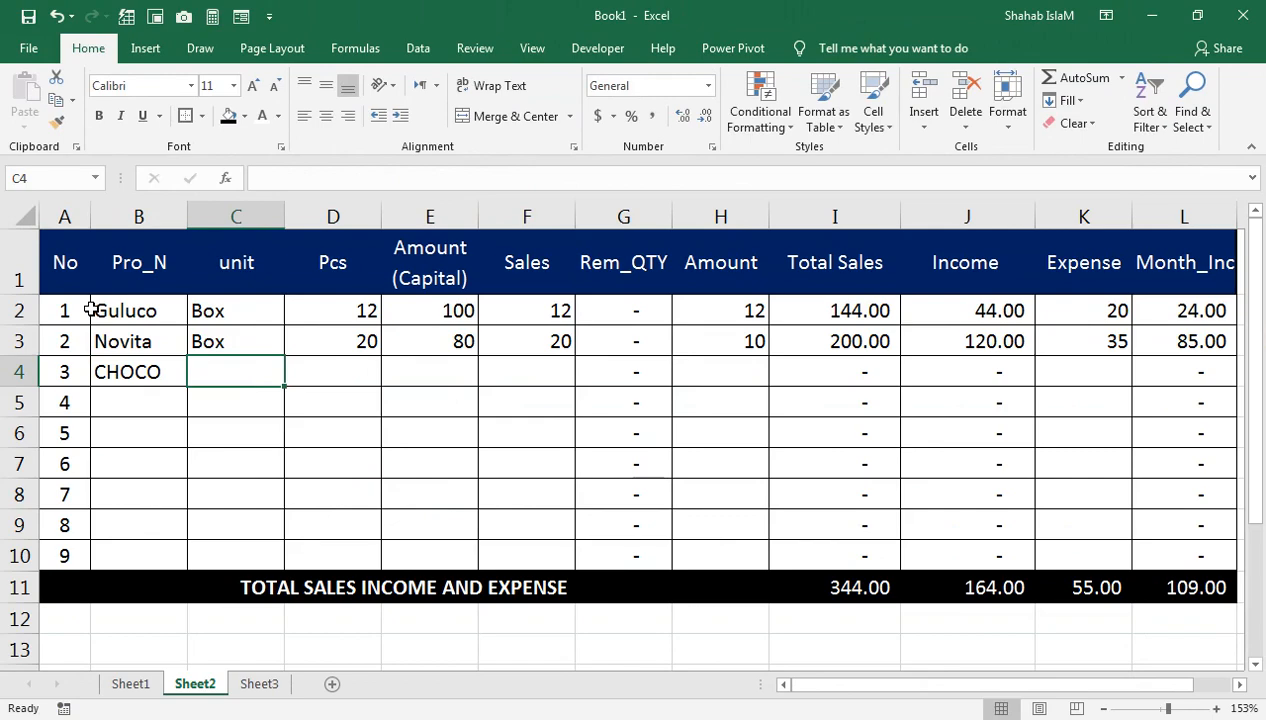
{"action": "type", "text": "PS"}
{"action": "key", "text": "BackSpace"}
{"action": "type", "text": "CS"}
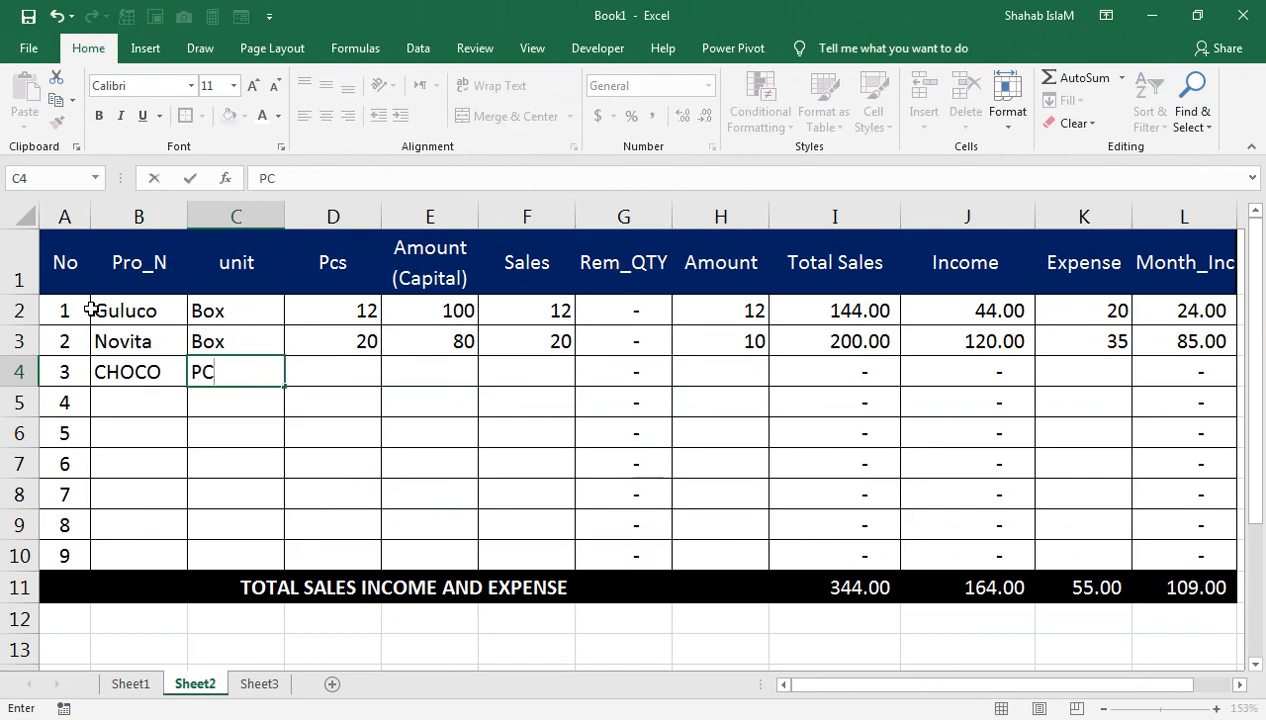
{"action": "key", "text": "Tab"}
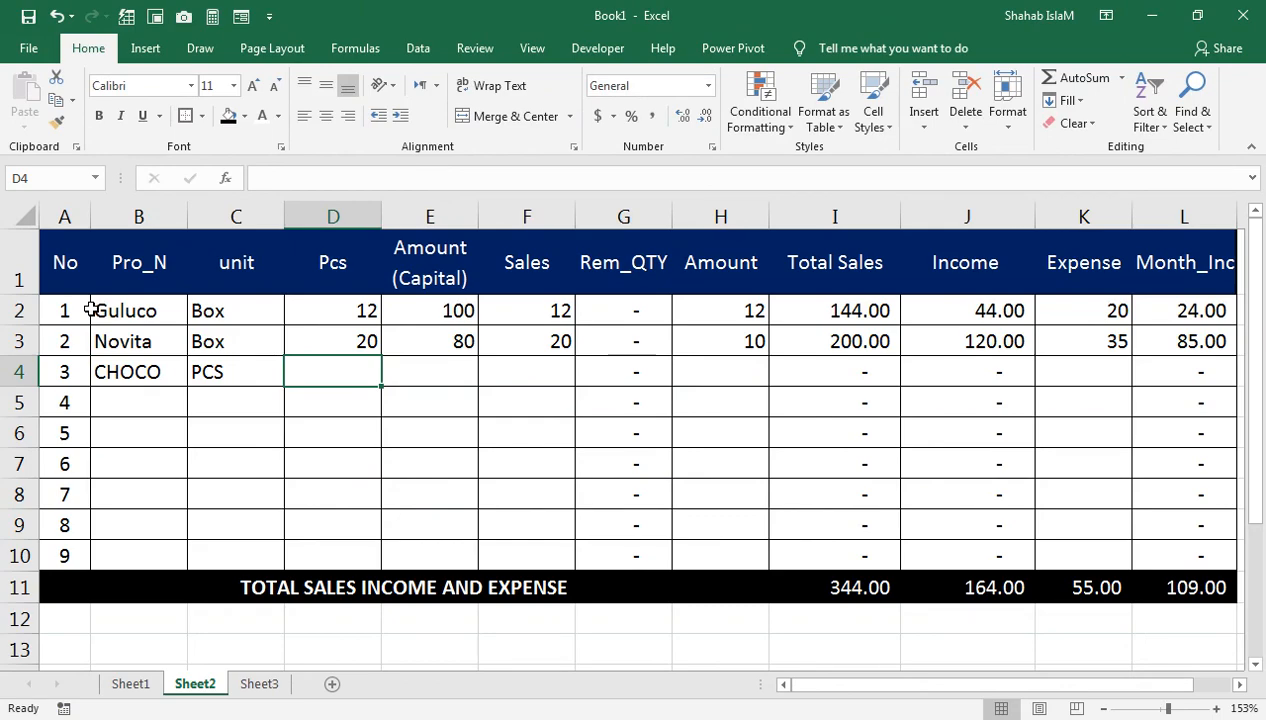
Step: Enter 15 as the Pcs value and 60 as the capital amount for CHOCO in row 4
{"action": "type", "text": "20"}
{"action": "key", "text": "Tab"}
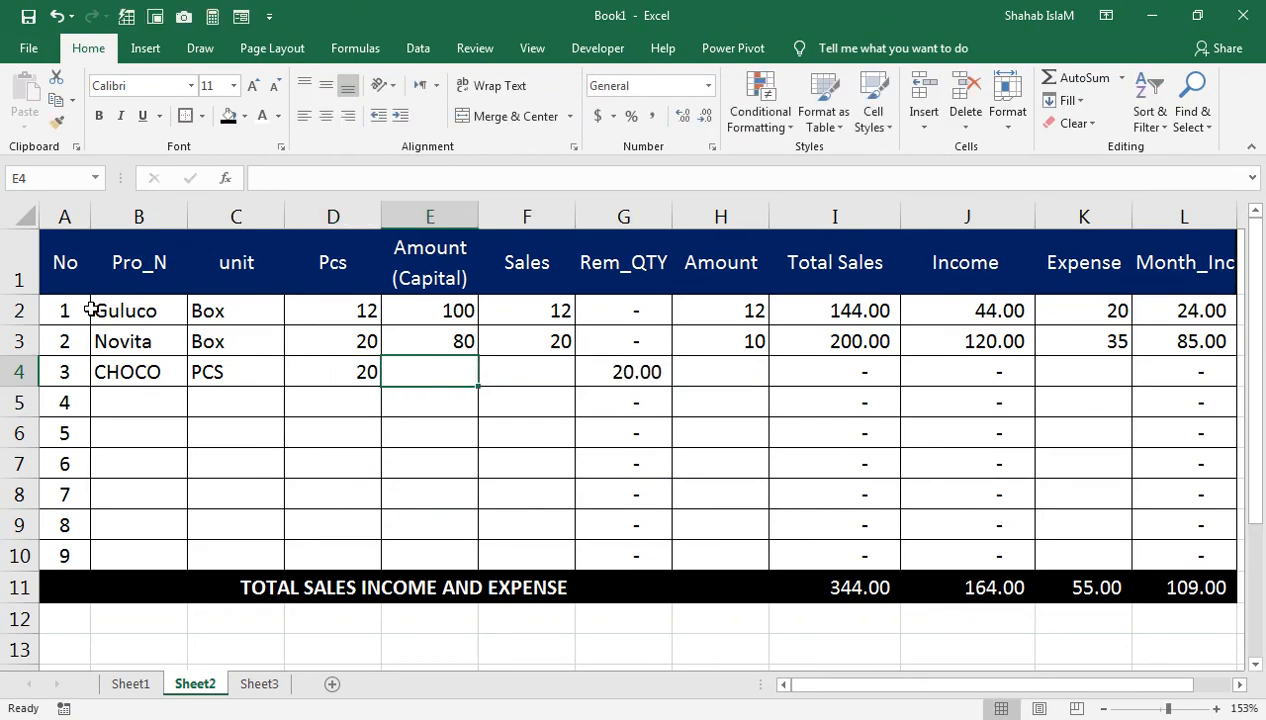
{"action": "key", "text": "Left"}
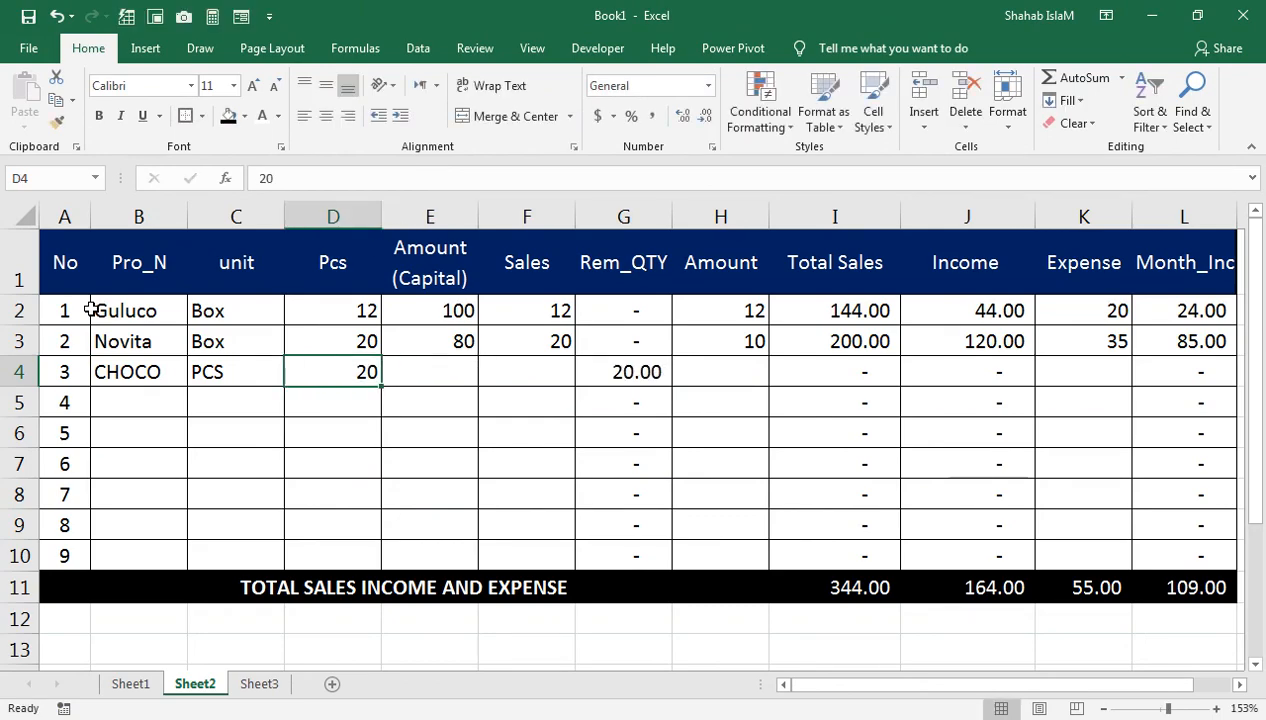
{"action": "type", "text": "15"}
{"action": "key", "text": "Tab"}
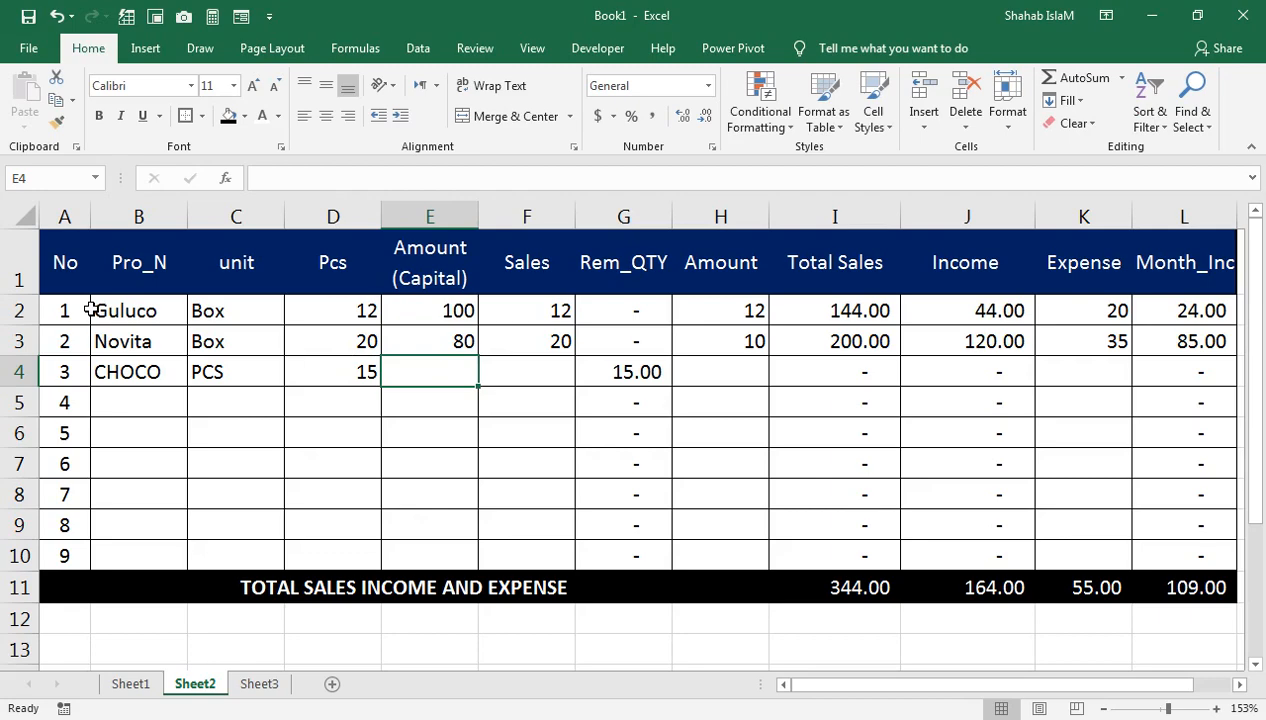
{"action": "type", "text": "60"}
{"action": "key", "text": "Tab"}
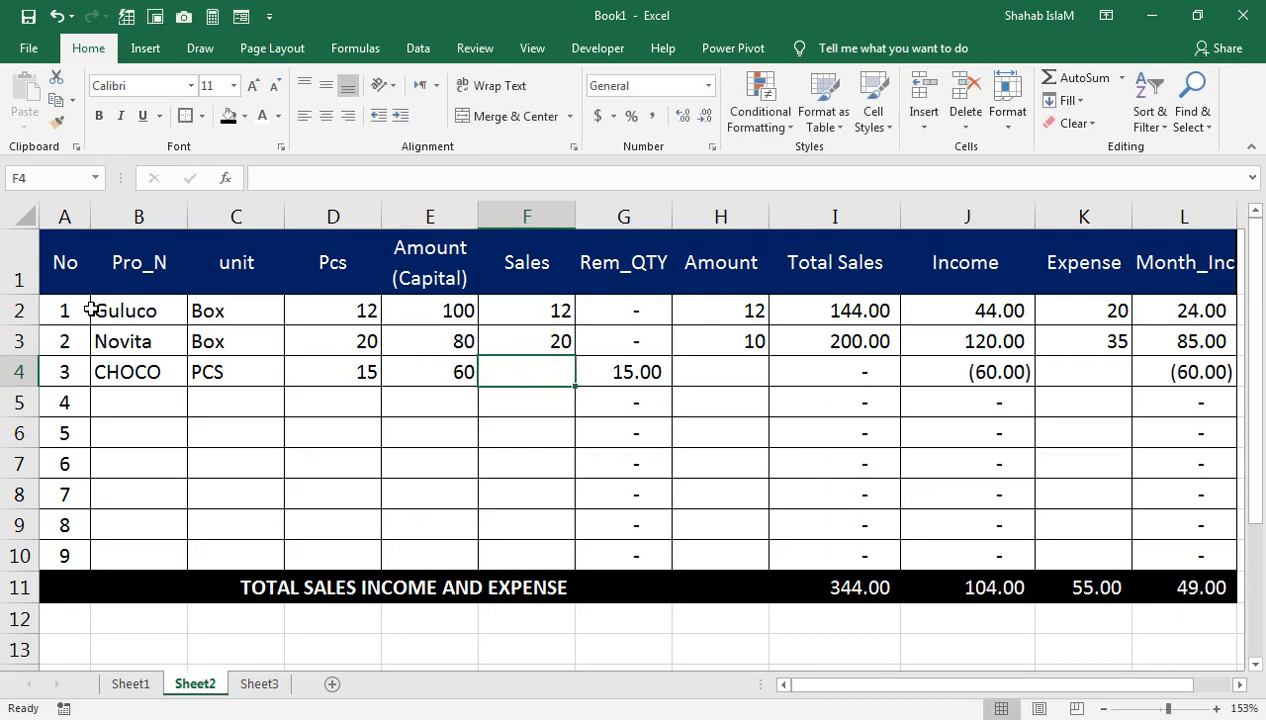
Step: Enter 12 as the Sales quantity in F4 and 8 as the Amount in H4
{"action": "type", "text": "12"}
{"action": "key", "text": "Tab"}
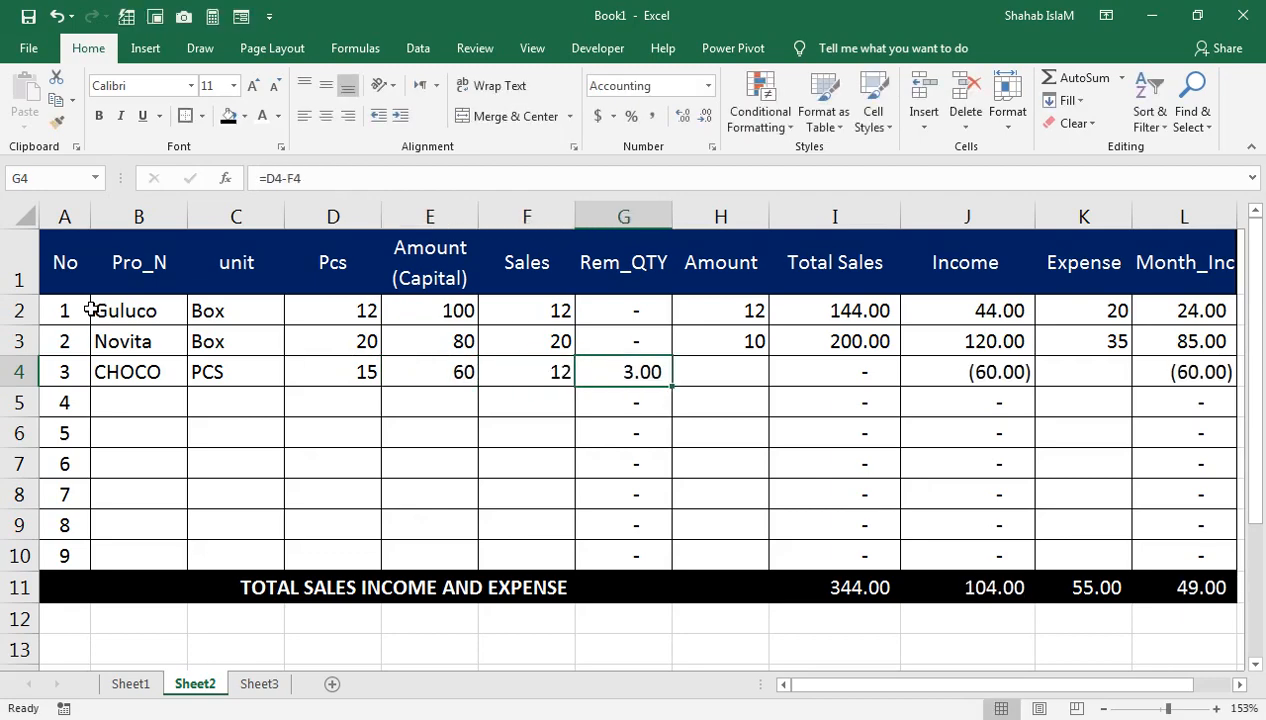
{"action": "key", "text": "Tab"}
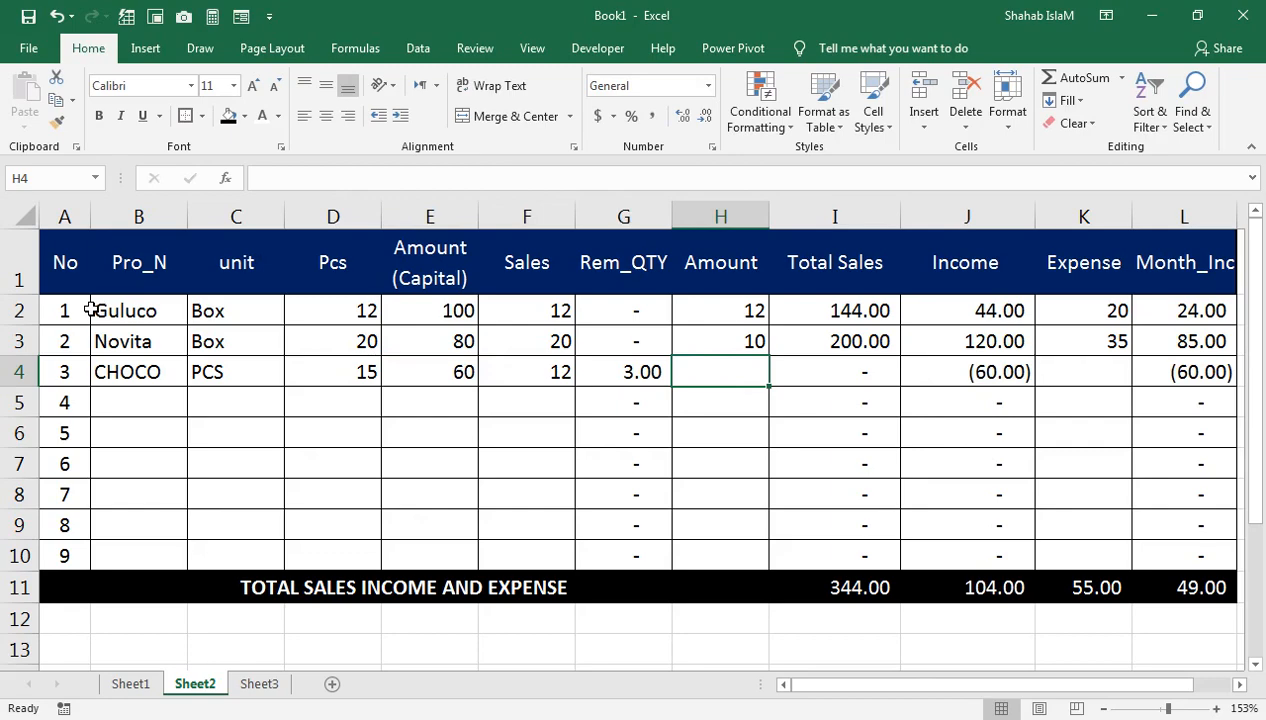
{"action": "key", "text": "Up"}
{"action": "key", "text": "Down"}
{"action": "key", "text": "Up"}
{"action": "key", "text": "Down"}
{"action": "type", "text": "8"}
{"action": "key", "text": "Return"}
{"action": "key", "text": "Up"}
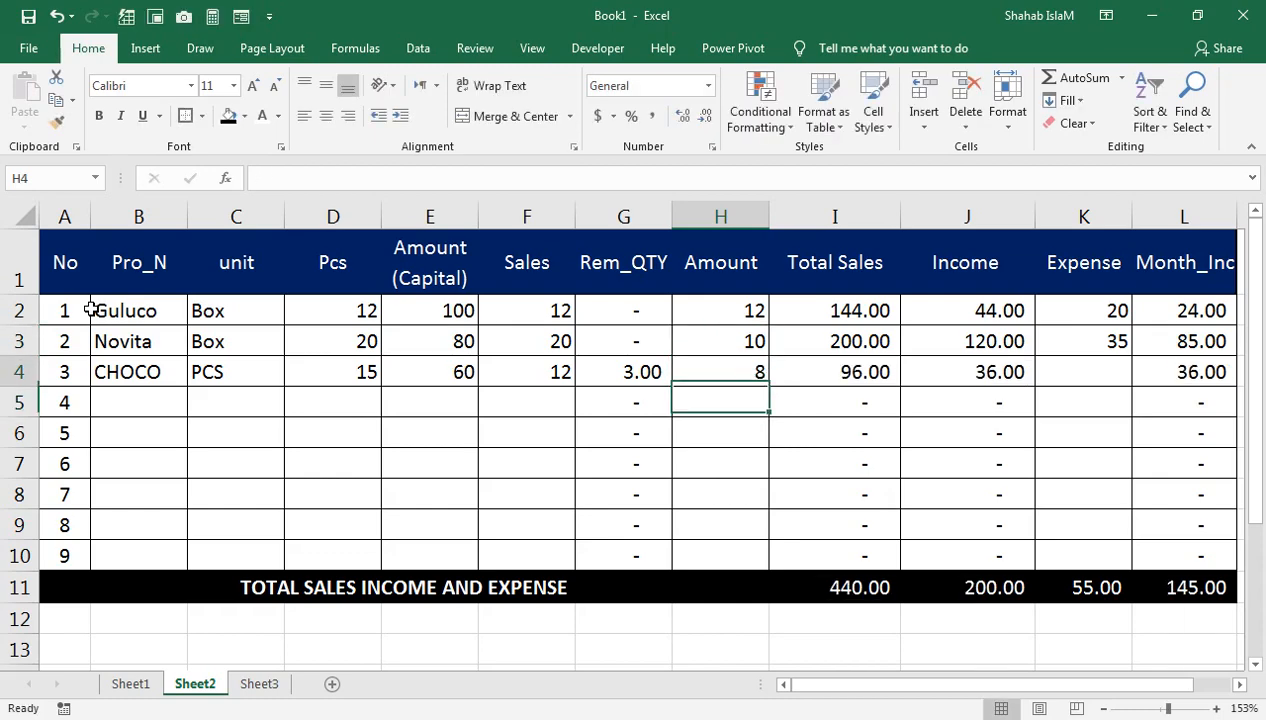
{"action": "key", "text": "Right"}
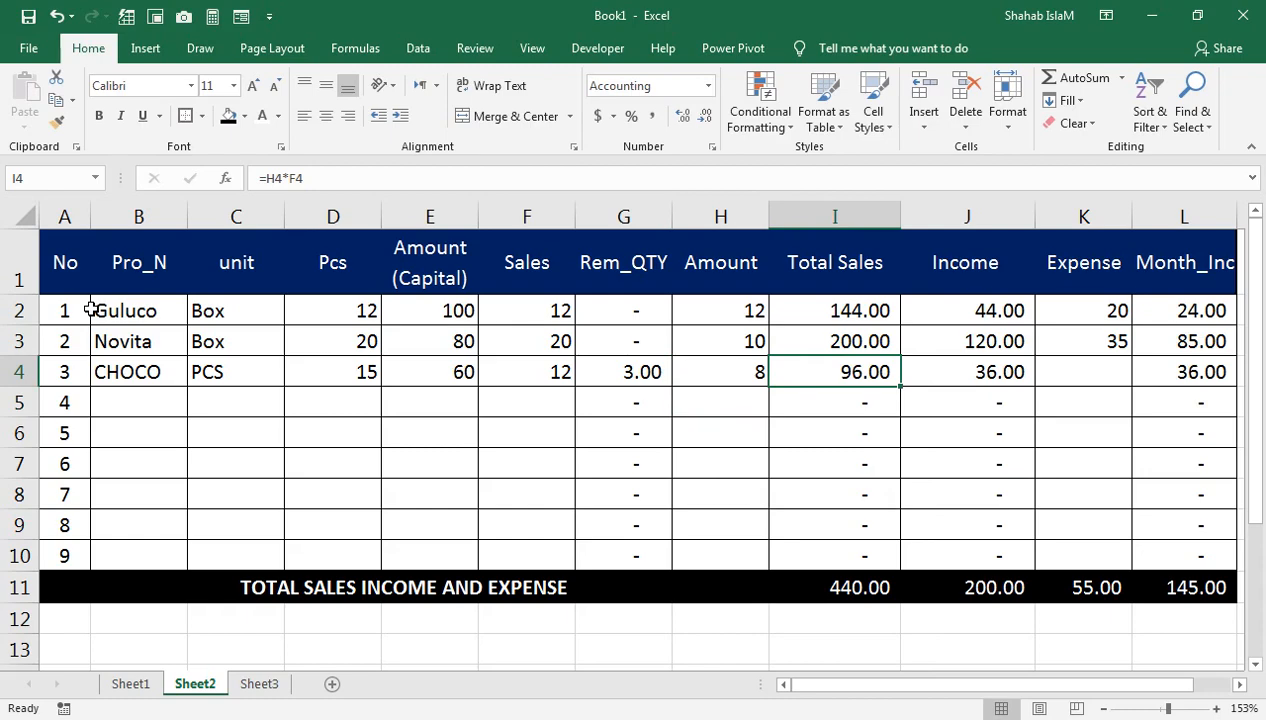
Step: Check the CHOCO row's Total Sales, Income and monthly income formulas in row 4 against its capital amount
{"action": "key", "text": "Right"}
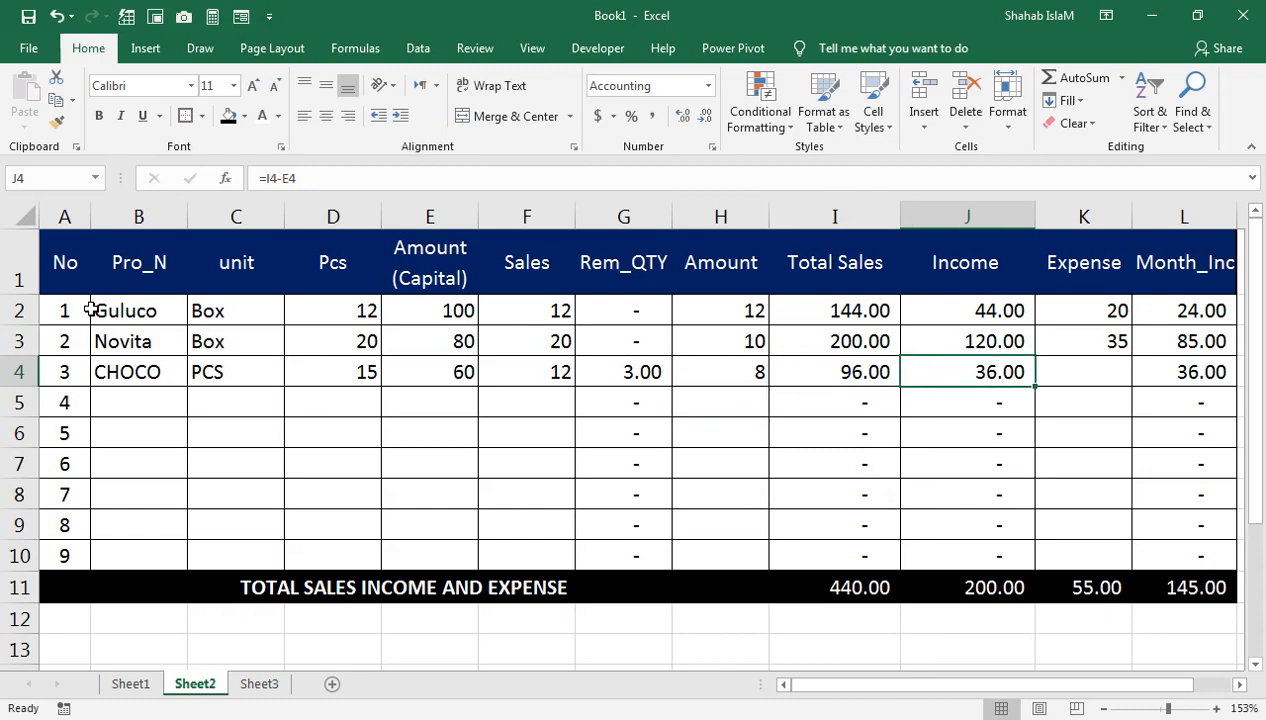
{"action": "key", "text": "Right"}
{"action": "key", "text": "Right"}
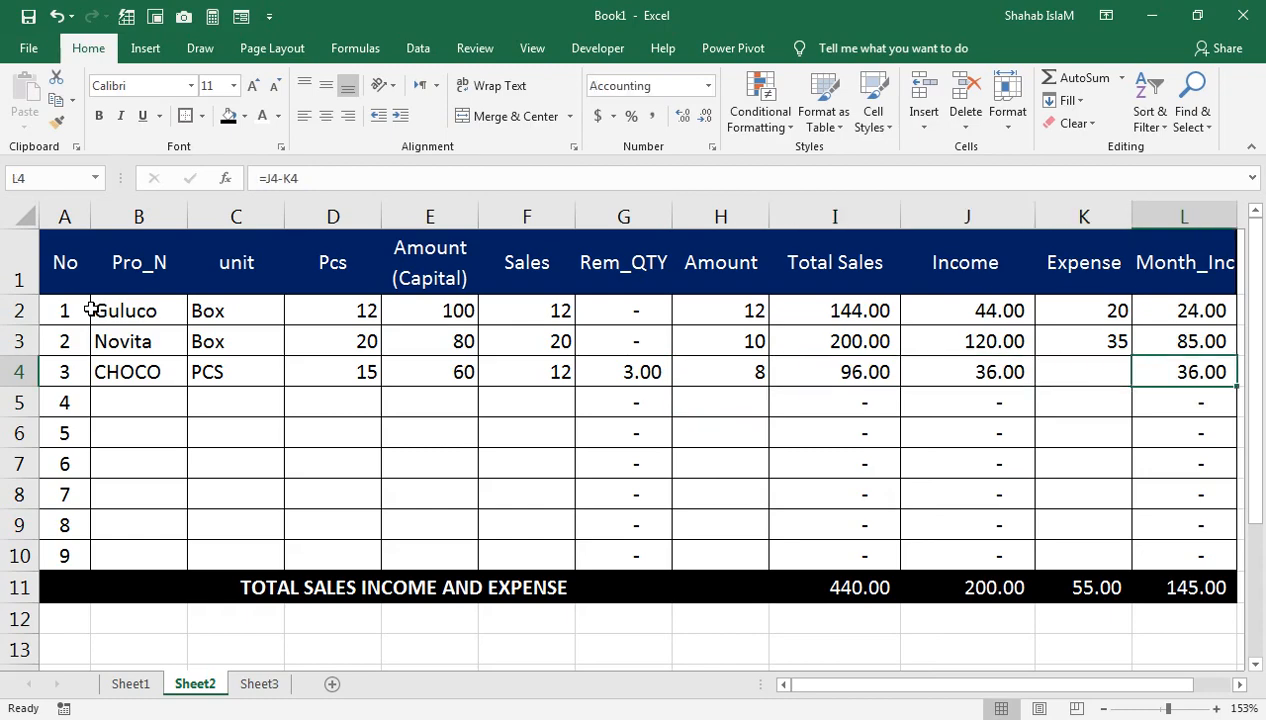
{"action": "key", "text": "Left"}
{"action": "key", "text": "Left"}
{"action": "key", "text": "Left"}
{"action": "key", "text": "Left"}
{"action": "key", "text": "Left"}
{"action": "key", "text": "Left"}
{"action": "key", "text": "Left"}
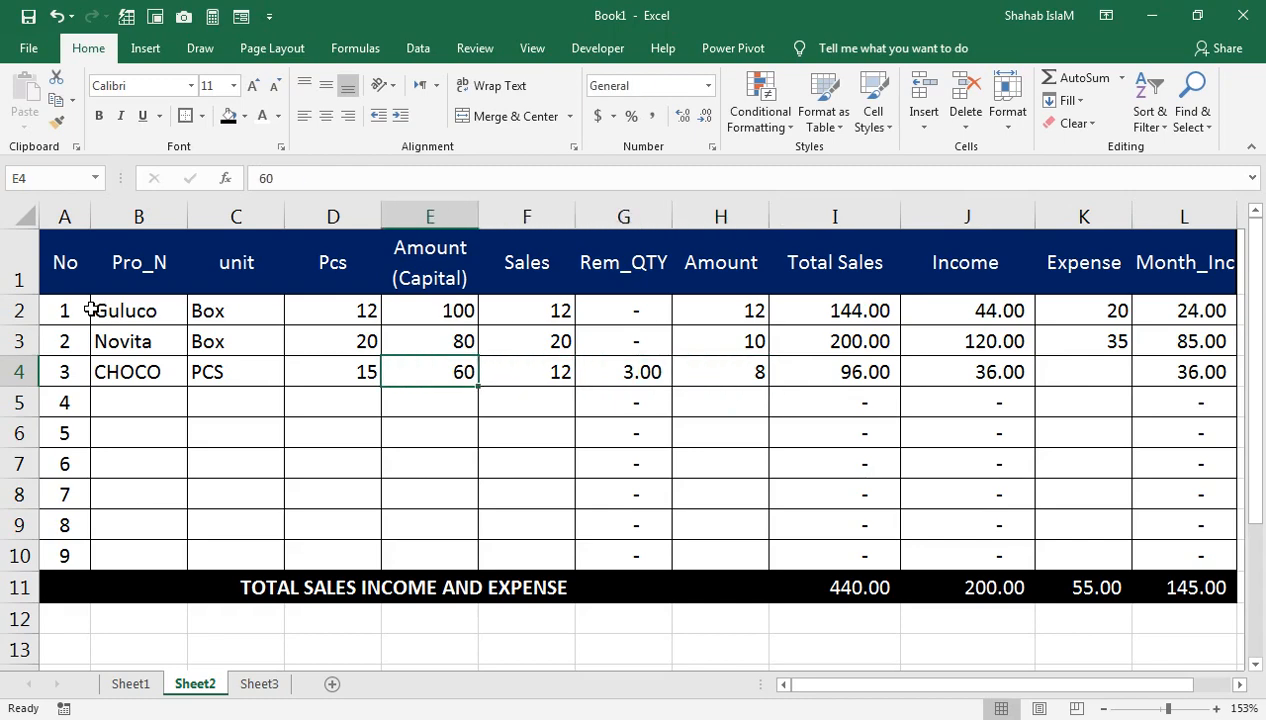
{"action": "key", "text": "Right"}
{"action": "key", "text": "Right"}
{"action": "key", "text": "Right"}
{"action": "key", "text": "Right"}
{"action": "key", "text": "Right"}
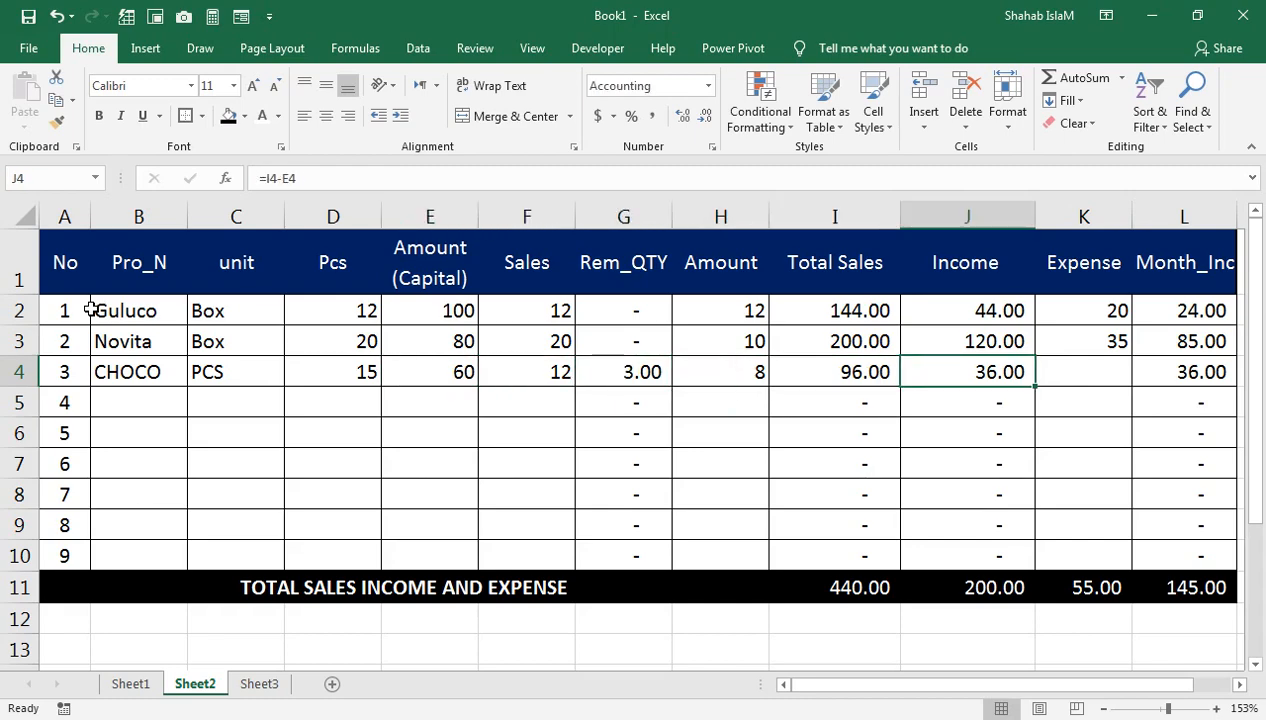
Step: Enter 10 as the Expense for CHOCO in K4
{"action": "key", "text": "Right"}
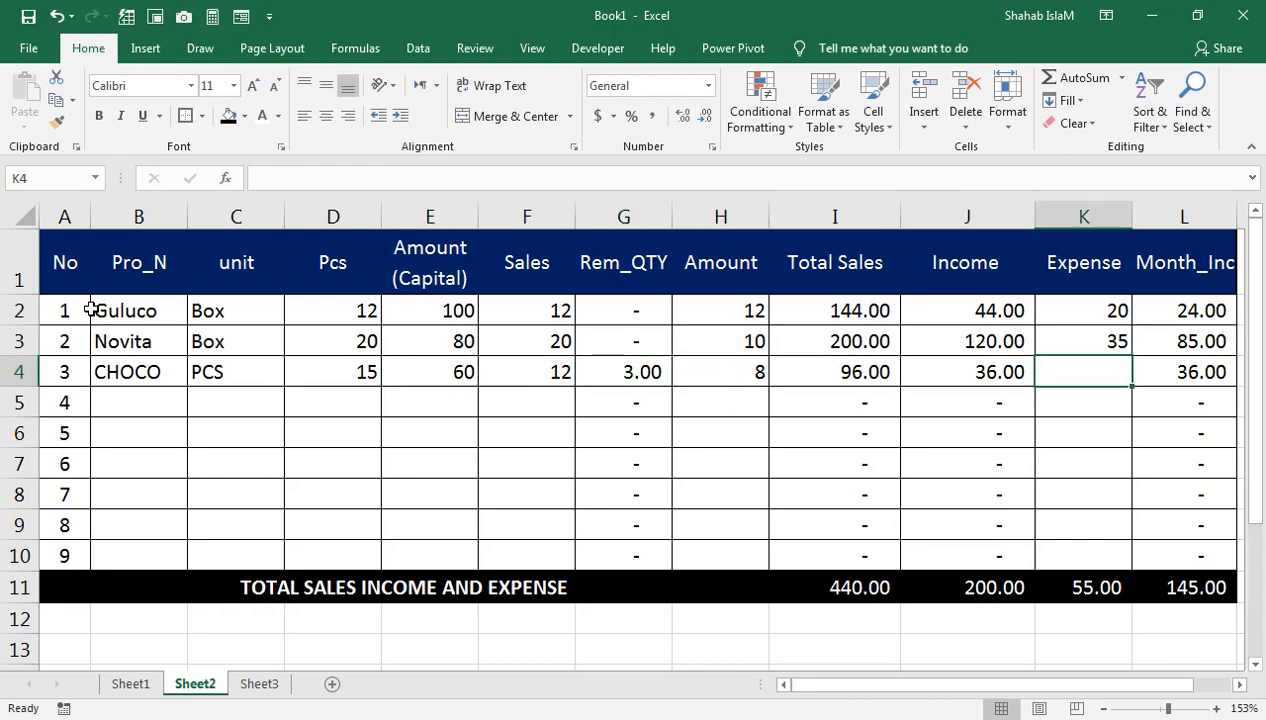
{"action": "type", "text": "10"}
{"action": "key", "text": "Return"}
{"action": "key", "text": "Down"}
{"action": "key", "text": "Down"}
{"action": "key", "text": "Down"}
{"action": "key", "text": "Down"}
{"action": "key", "text": "Down"}
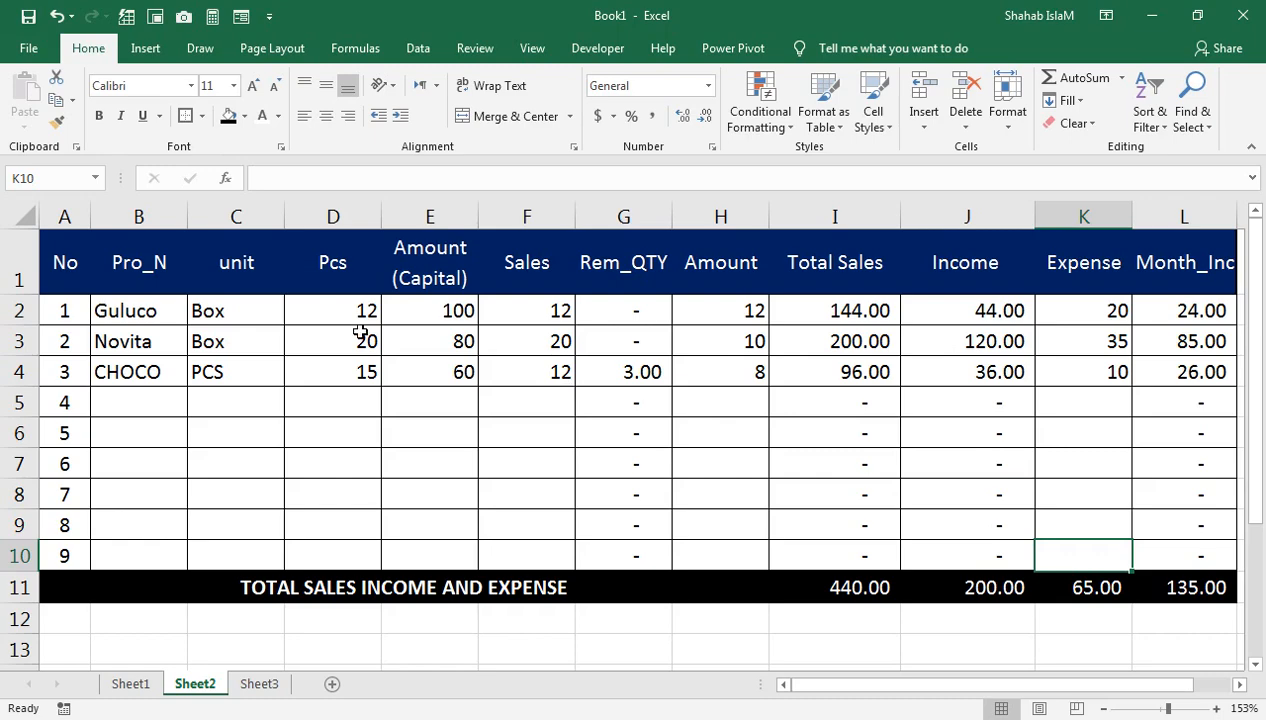
Step: Change the header row A1:L1 to a gold fill with black font color
{"action": "left_click_drag", "start_coordinate": [108, 291], "coordinate": [1190, 265]}
{"action": "left_click", "coordinate": [244, 116]}
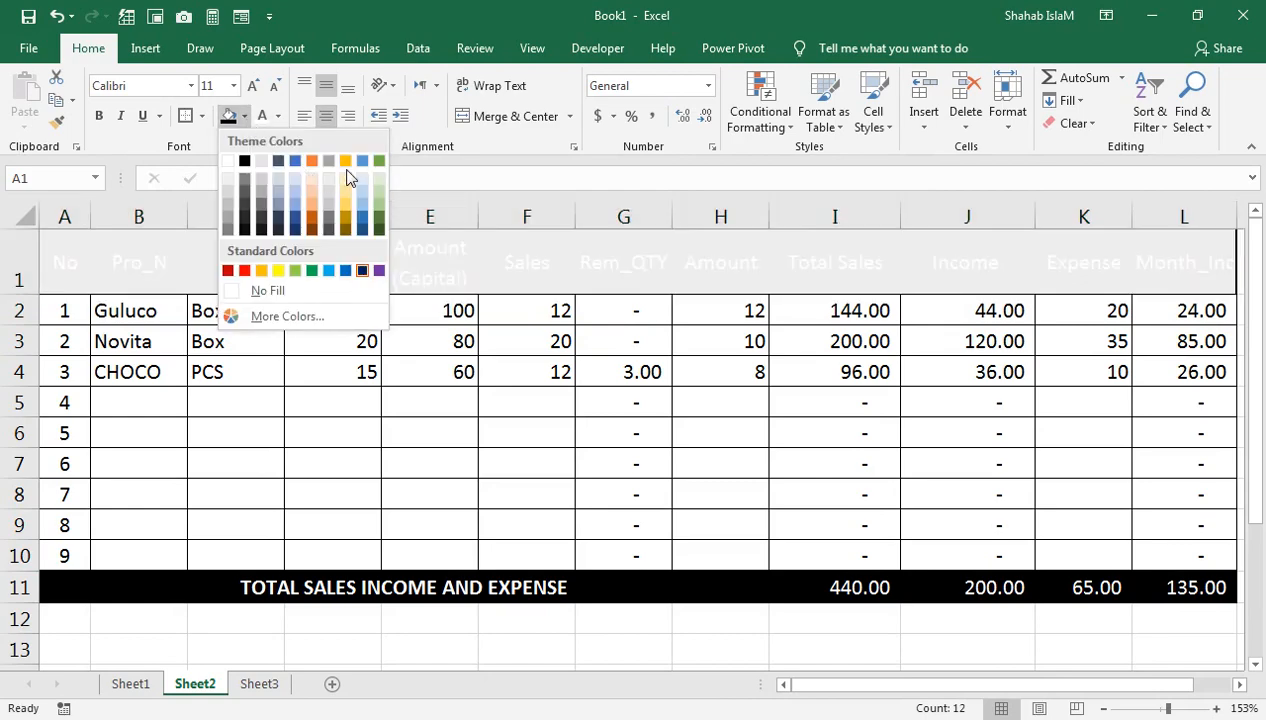
{"action": "left_click", "coordinate": [345, 165]}
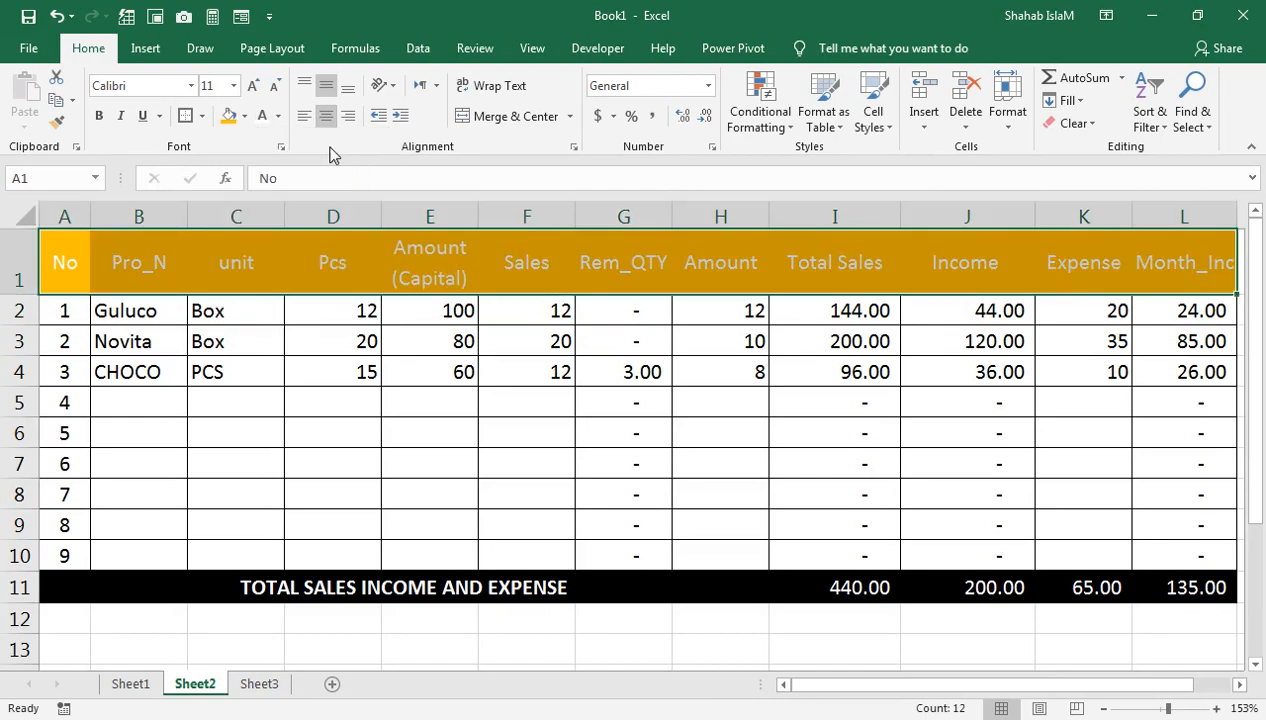
{"action": "left_click", "coordinate": [277, 116]}
{"action": "left_click", "coordinate": [278, 185]}
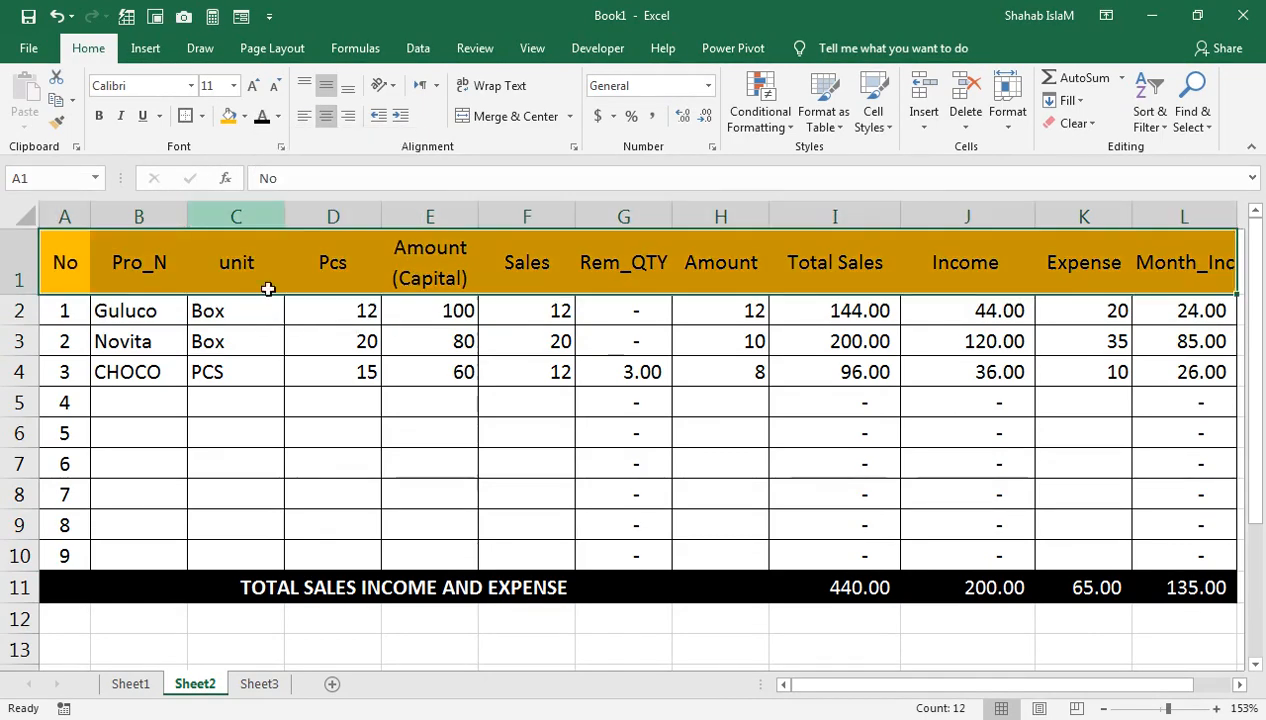